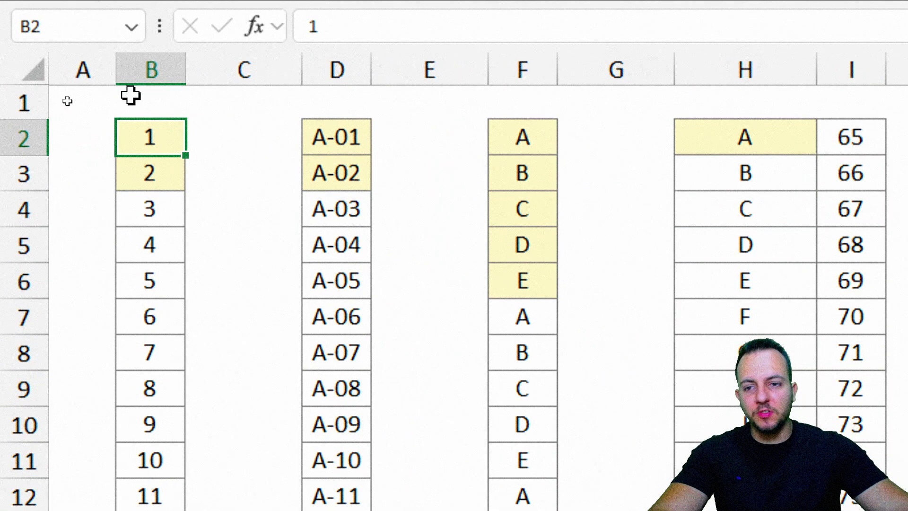
# Review the existing sequences by selecting columns B, D, F, O and Q
pyautogui.click(142, 70)
pyautogui.click(346, 70)
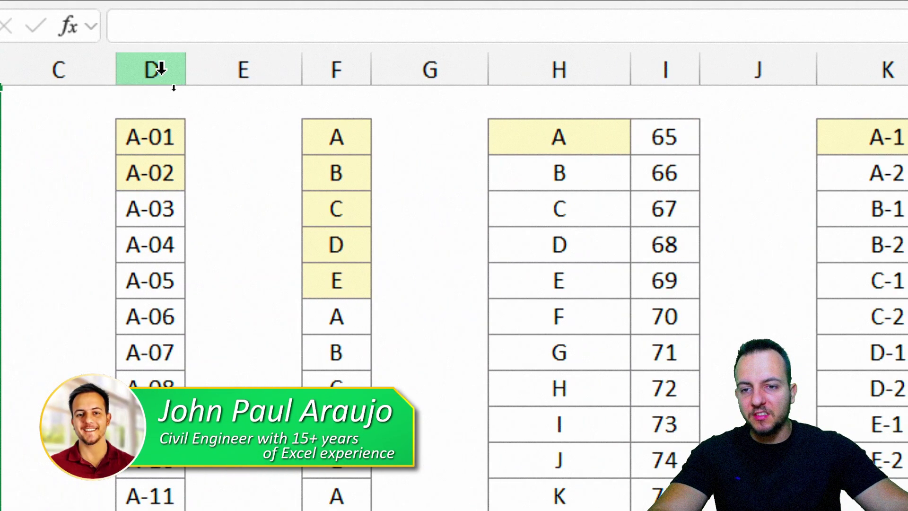
pyautogui.click(161, 69)
pyautogui.moveTo(150, 141); pyautogui.dragTo(187, 324)
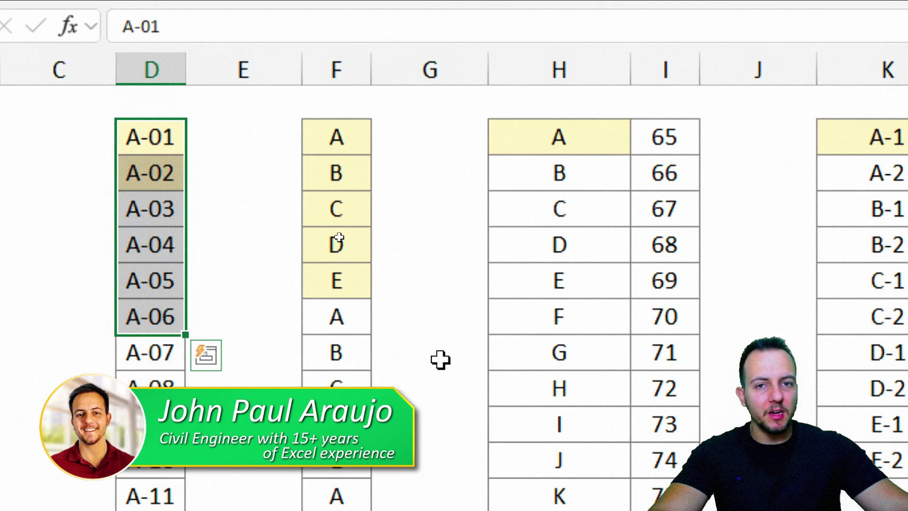
pyautogui.click(354, 70)
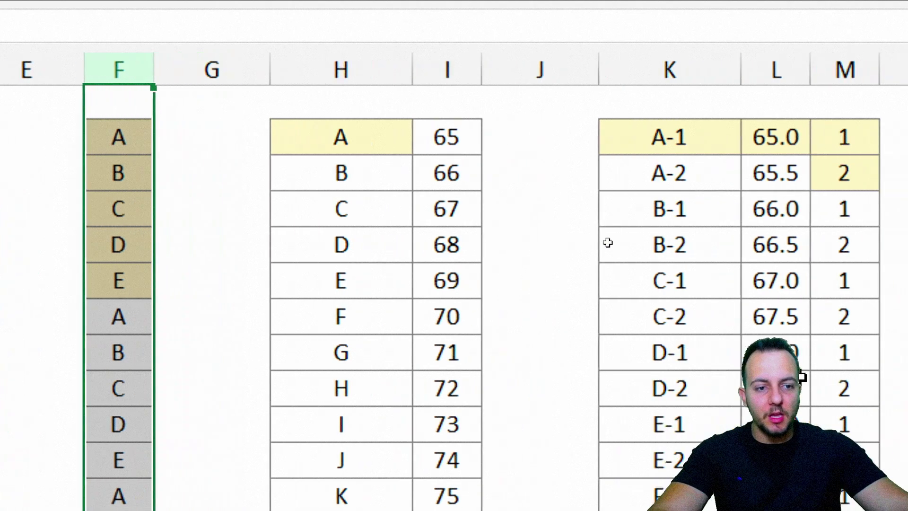
pyautogui.click(526, 69)
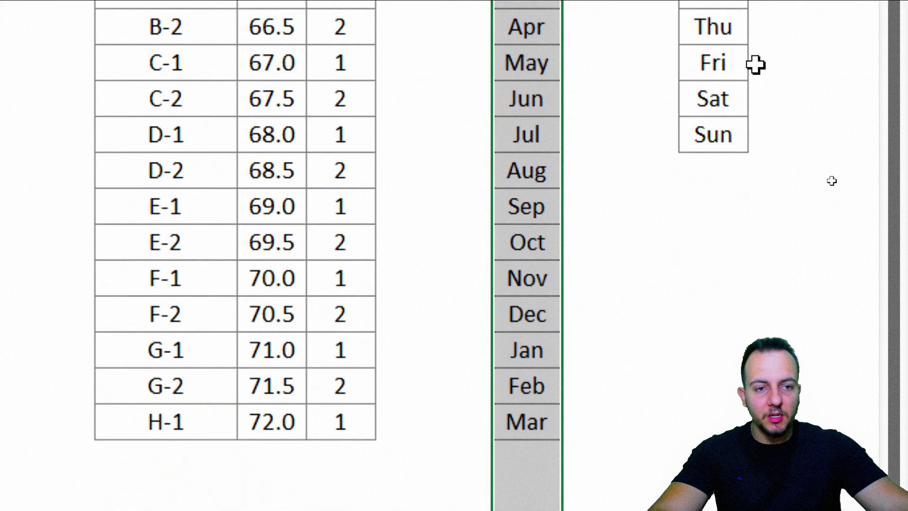
pyautogui.click(723, 61)
pyautogui.moveTo(714, 127); pyautogui.dragTo(717, 356)
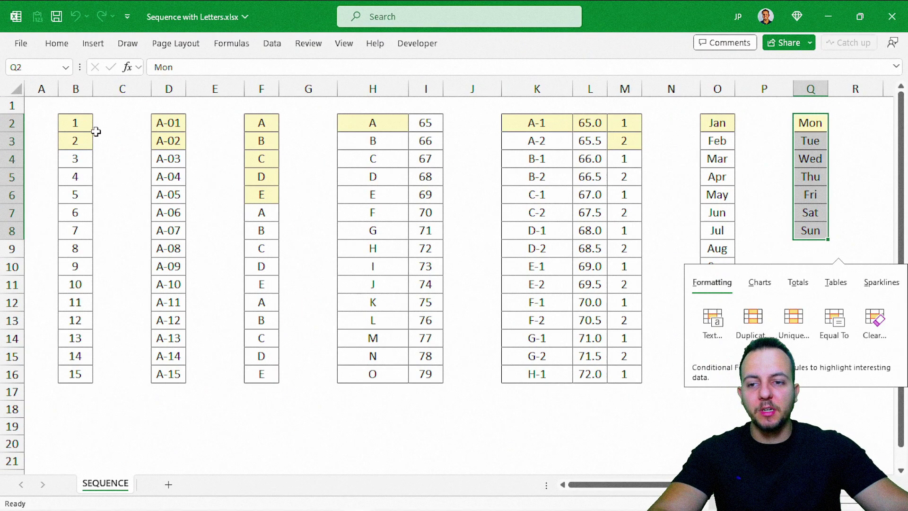
pyautogui.click(90, 127)
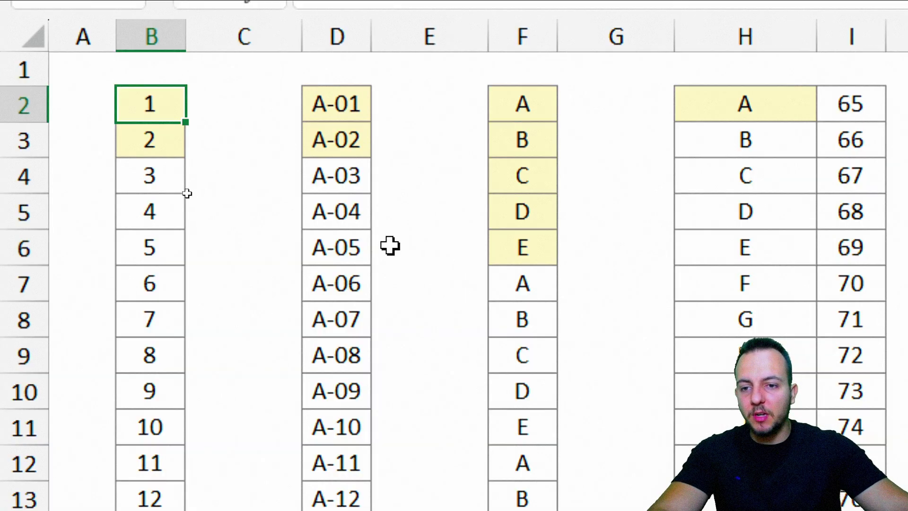
# Clear the numbers 1 to 15 from B2:B16
pyautogui.scroll(-2, 177, 447)
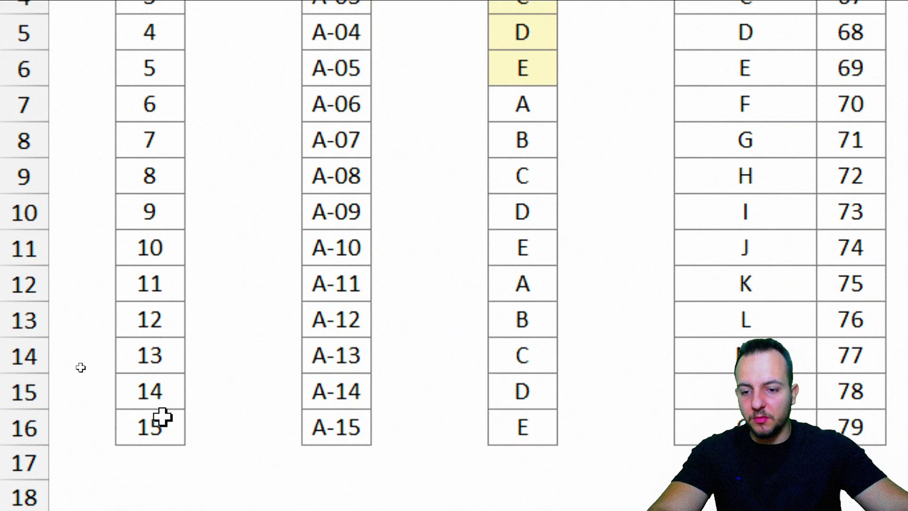
pyautogui.keyDown('shift'); pyautogui.click(162, 416); pyautogui.keyUp('shift')
pyautogui.scroll(2, 213, 170)
pyautogui.press('Delete')
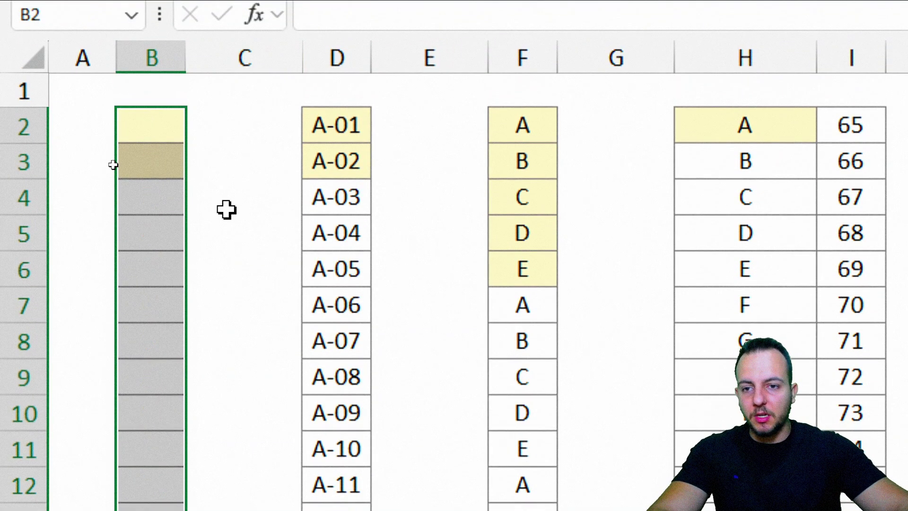
# Type 1, 2, 3 and 4 down B2:B5, then select B3:B5
pyautogui.click(158, 135)
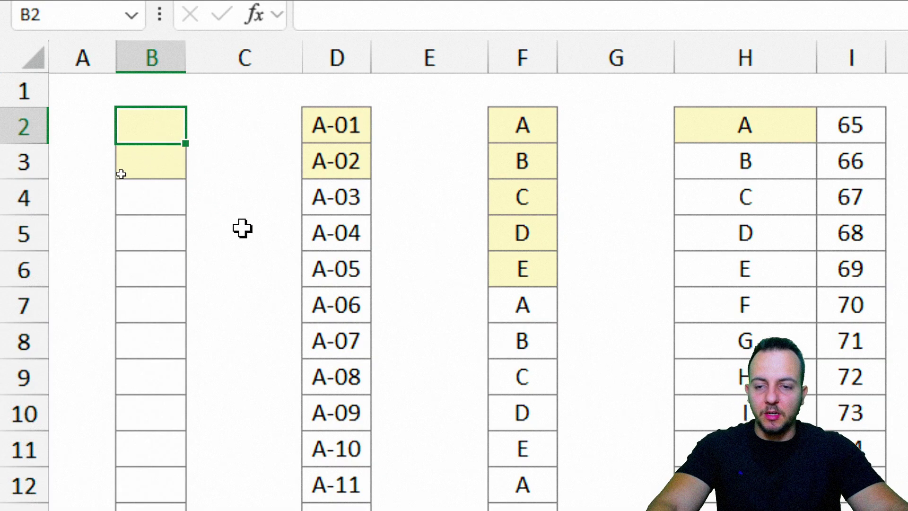
pyautogui.write('1')
pyautogui.press('Return')
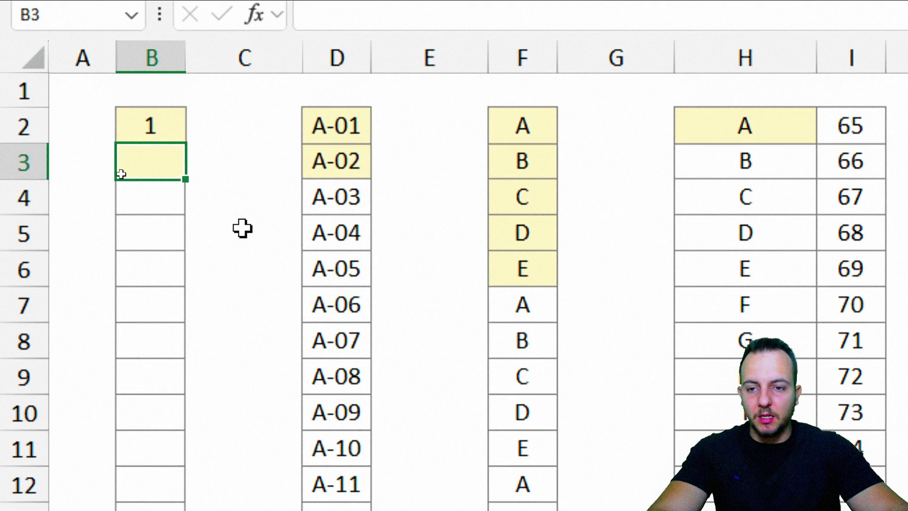
pyautogui.write('2')
pyautogui.press('Return')
pyautogui.write('3')
pyautogui.press('Return')
pyautogui.write('4')
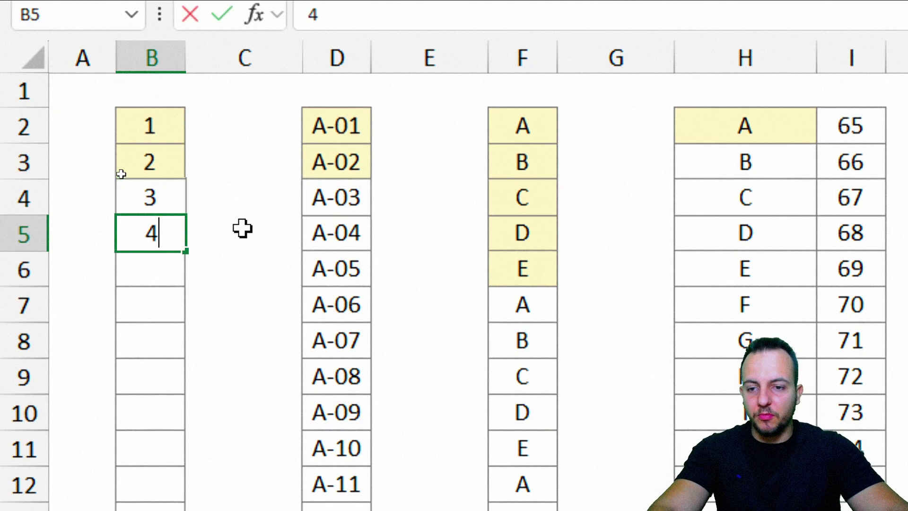
pyautogui.press('Return')
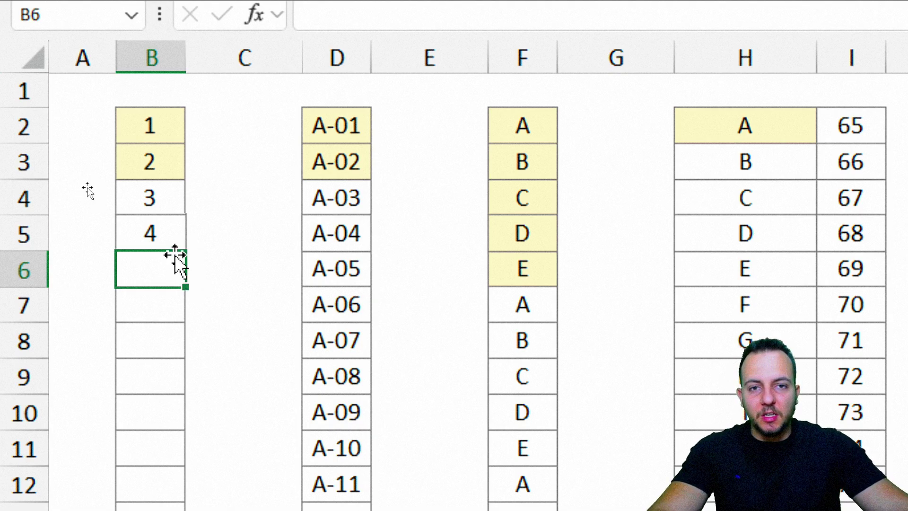
pyautogui.moveTo(171, 171); pyautogui.dragTo(166, 233)
# Clear B3:B5 and re-enter 2 in B3
pyautogui.press('Delete')
pyautogui.press('Up')
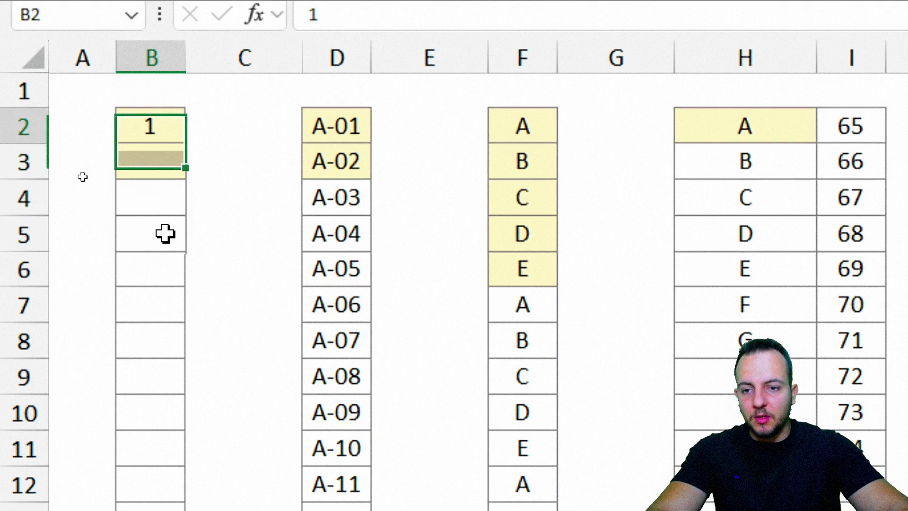
pyautogui.press('Down')
pyautogui.write('2')
pyautogui.press('Return')
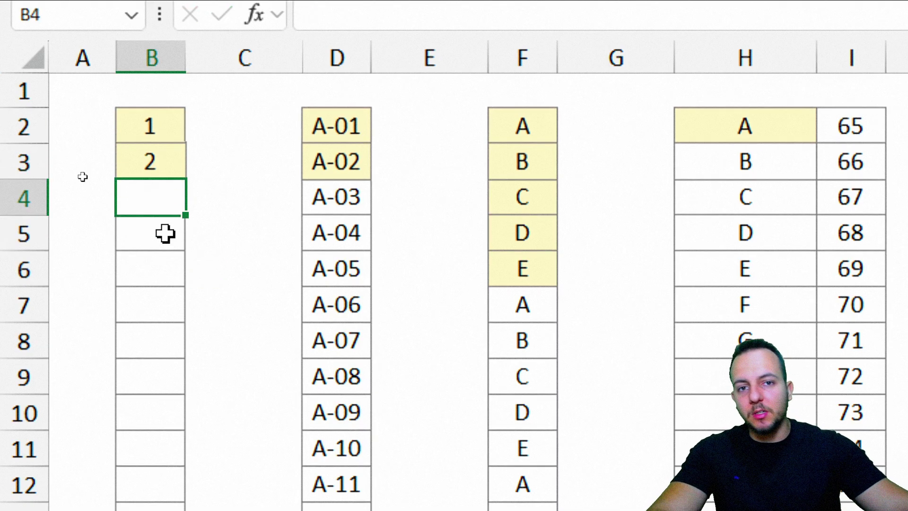
# Extend the 1, 2 start down to B16 to get 1 through 15
pyautogui.moveTo(175, 131); pyautogui.dragTo(154, 166)
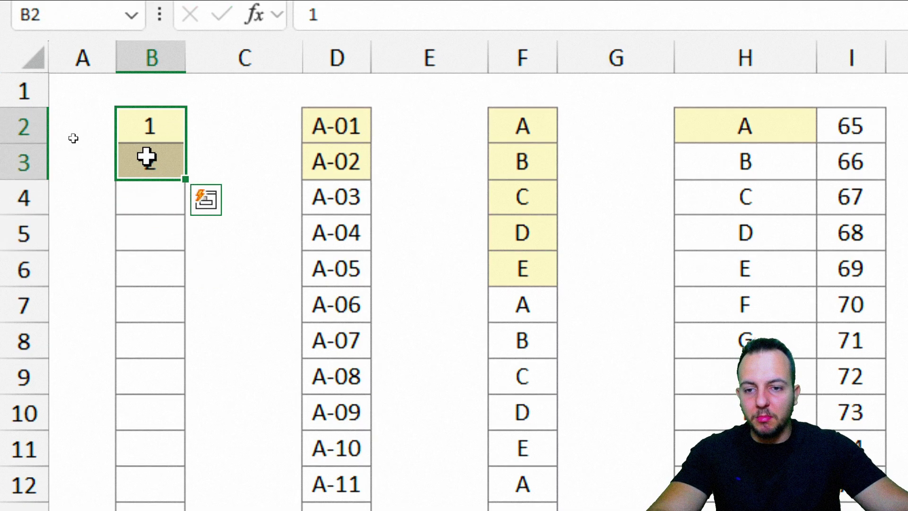
pyautogui.moveTo(207, 150); pyautogui.dragTo(211, 167)
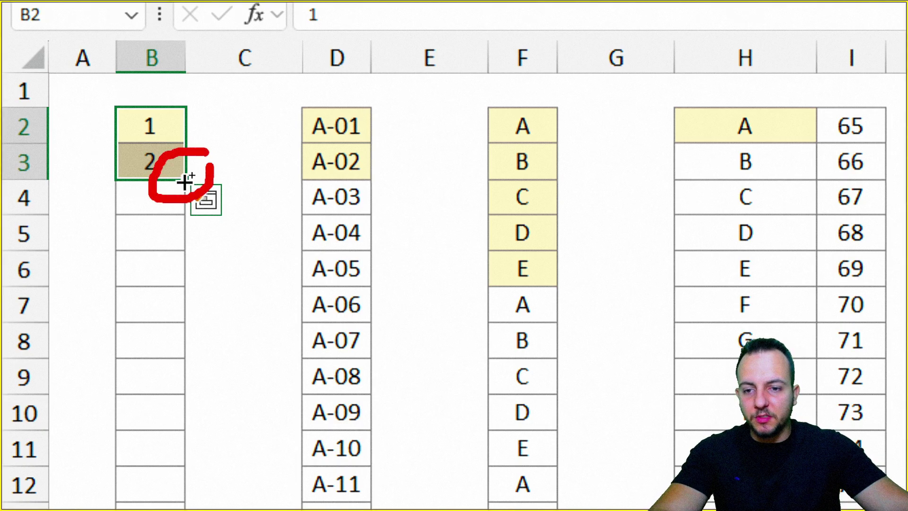
pyautogui.moveTo(194, 208); pyautogui.dragTo(198, 282)
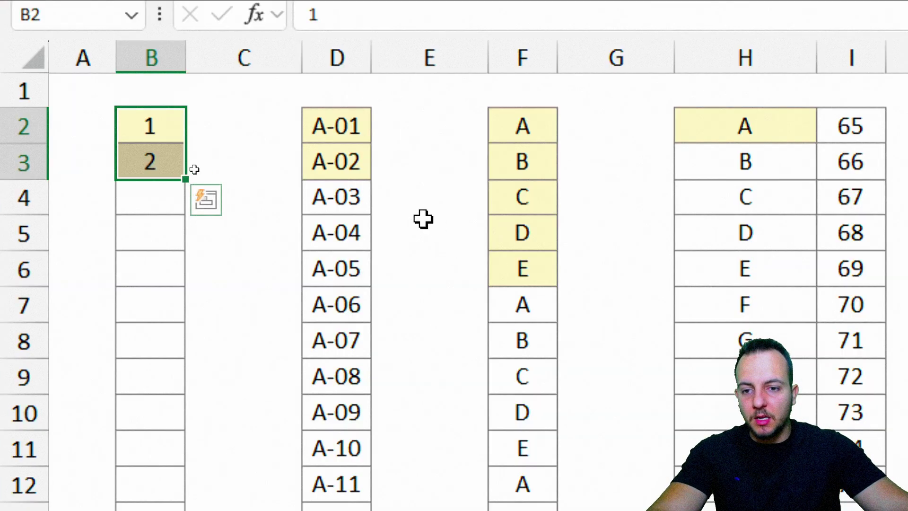
pyautogui.moveTo(185, 180); pyautogui.dragTo(184, 442)
pyautogui.click(170, 70)
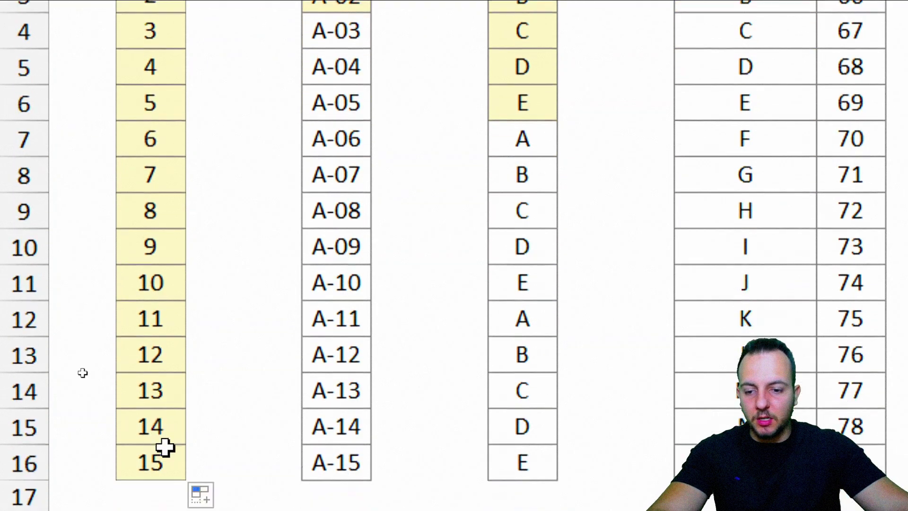
pyautogui.click(164, 447)
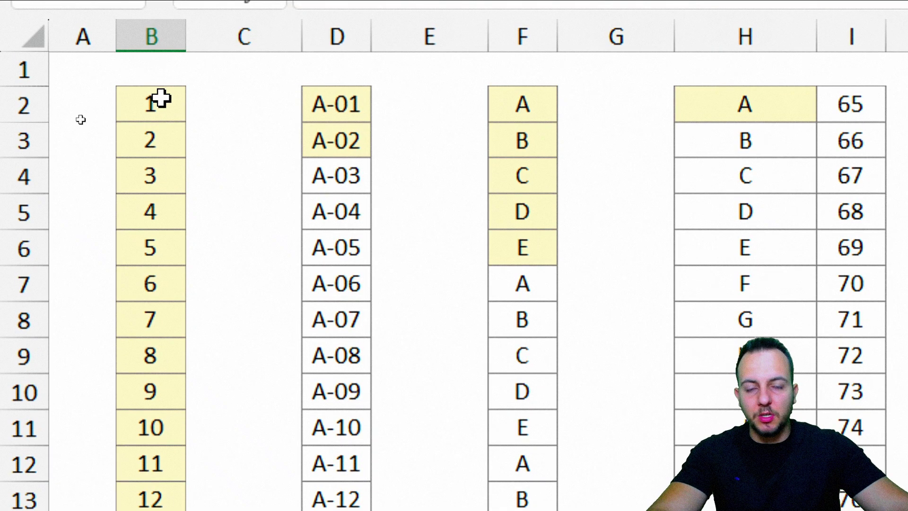
# Clear the filled numbers 3 to 15 again, keeping 1 and 2
pyautogui.click(155, 119)
pyautogui.moveTo(156, 122); pyautogui.dragTo(152, 142)
pyautogui.moveTo(152, 106); pyautogui.dragTo(152, 146)
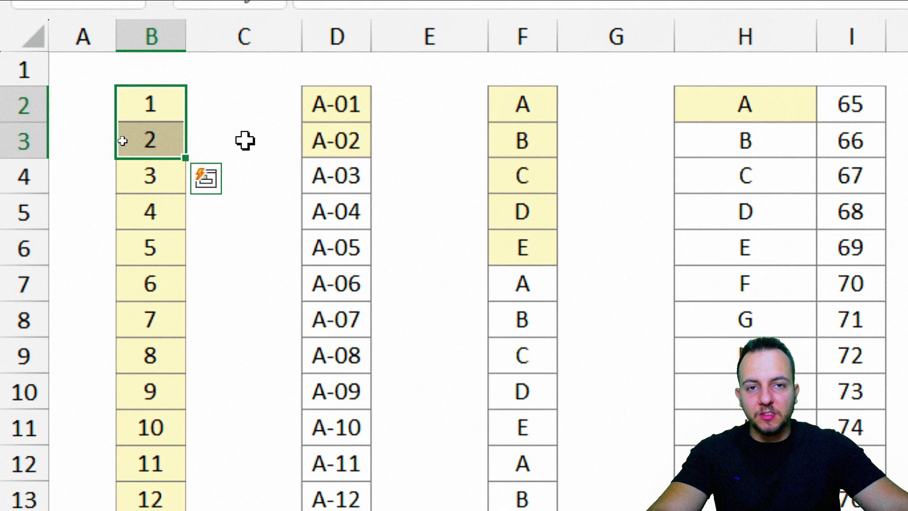
pyautogui.hotkey('shift', 'Up')
pyautogui.press('Down')
pyautogui.press('Down')
pyautogui.hotkey('ctrl', 'shift', 'Down')
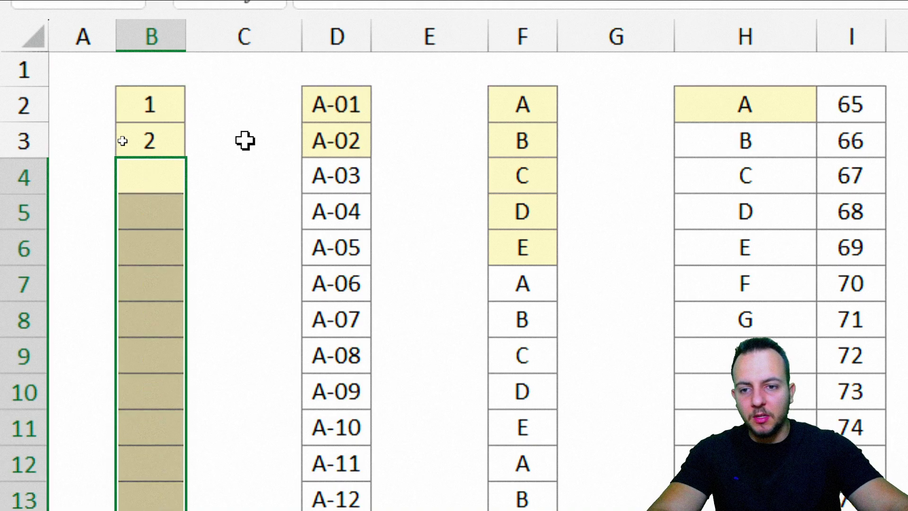
pyautogui.press('Delete')
pyautogui.press('Up')
pyautogui.press('Up')
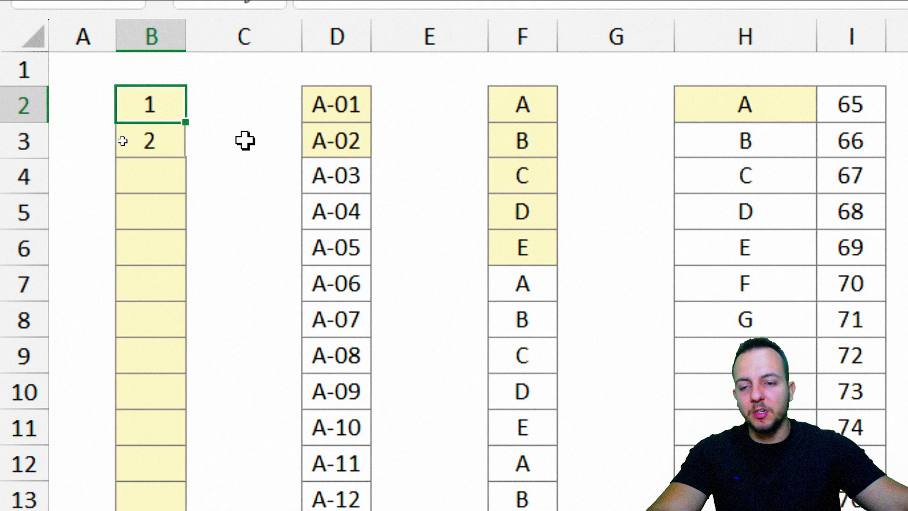
# Refill B4:B16 with 3 to 15 from the 1, 2 pair
pyautogui.doubleClick(157, 141)
pyautogui.moveTo(170, 99); pyautogui.dragTo(152, 138)
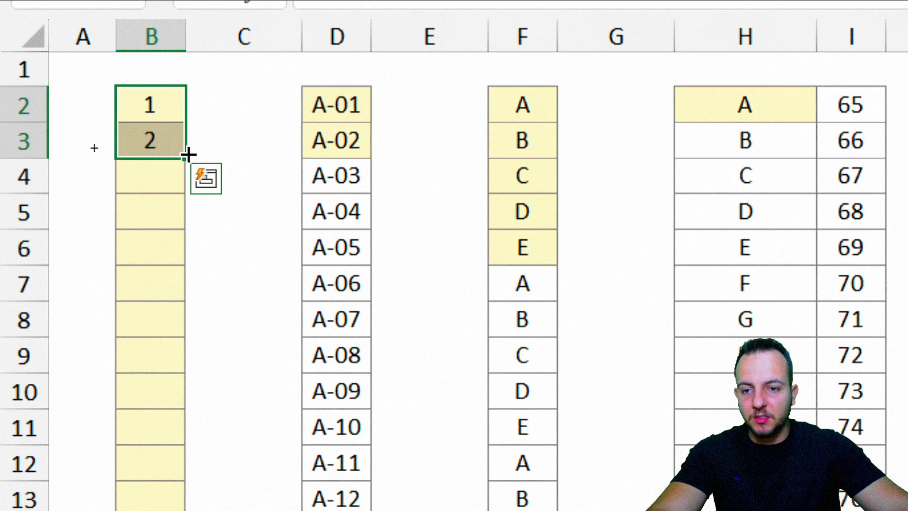
pyautogui.moveTo(187, 154); pyautogui.dragTo(151, 450)
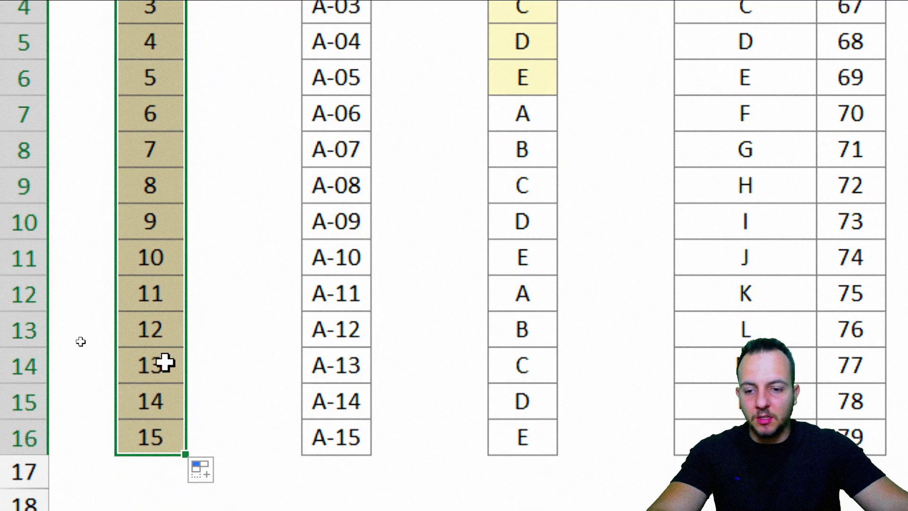
pyautogui.click(153, 442)
# Set B4:B16 to No Fill so only the 1 and 2 stay yellow
pyautogui.keyDown('shift'); pyautogui.click(156, 14); pyautogui.keyUp('shift')
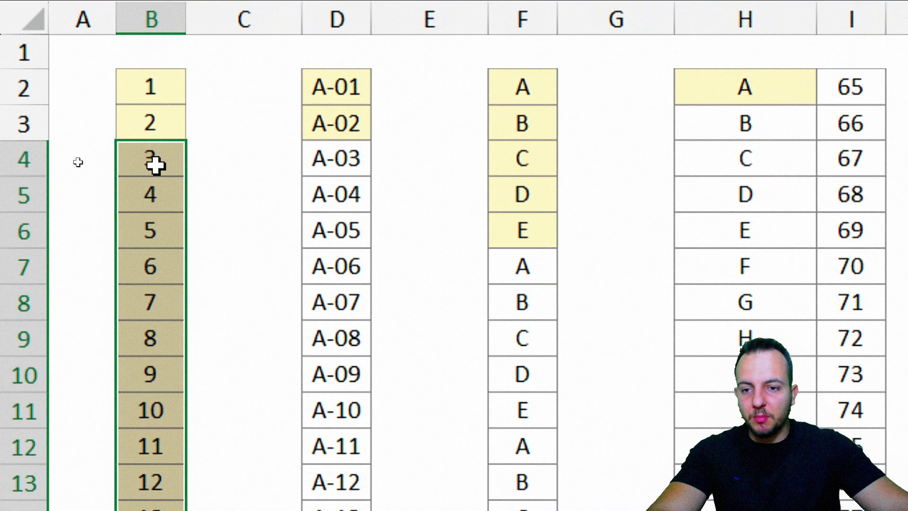
pyautogui.rightClick(155, 165)
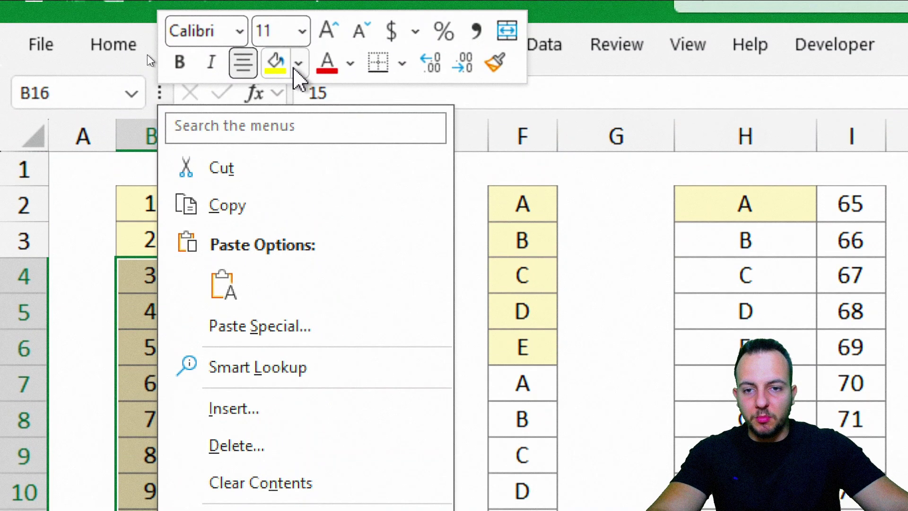
pyautogui.click(298, 64)
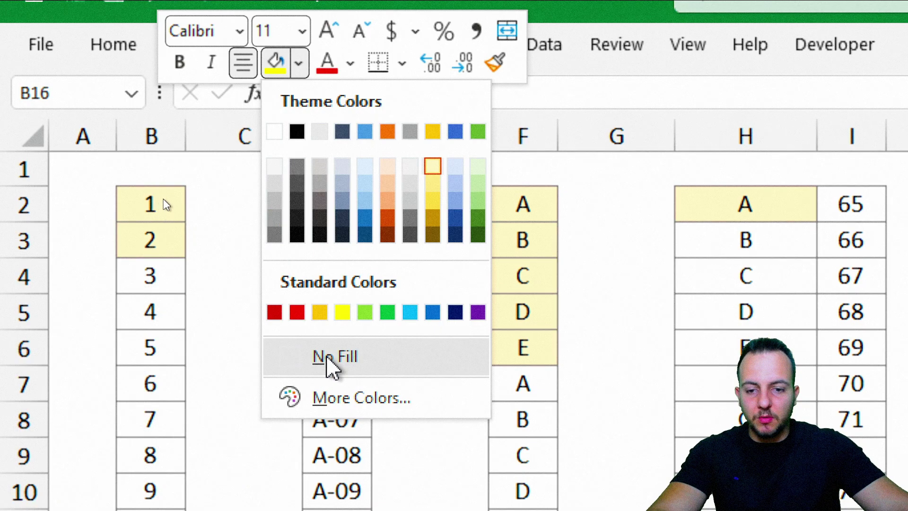
pyautogui.click(333, 357)
pyautogui.click(331, 208)
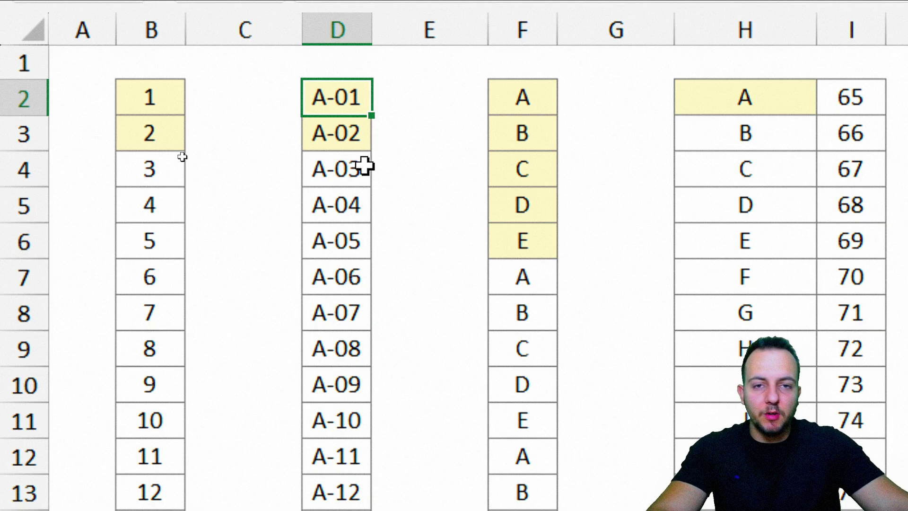
# Clear the A-01 to A-15 codes from column D
pyautogui.click(171, 30)
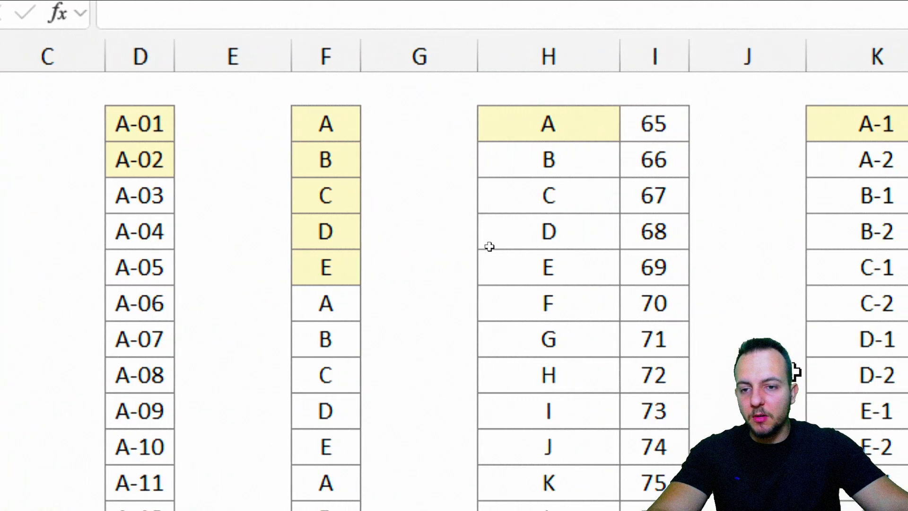
pyautogui.click(316, 62)
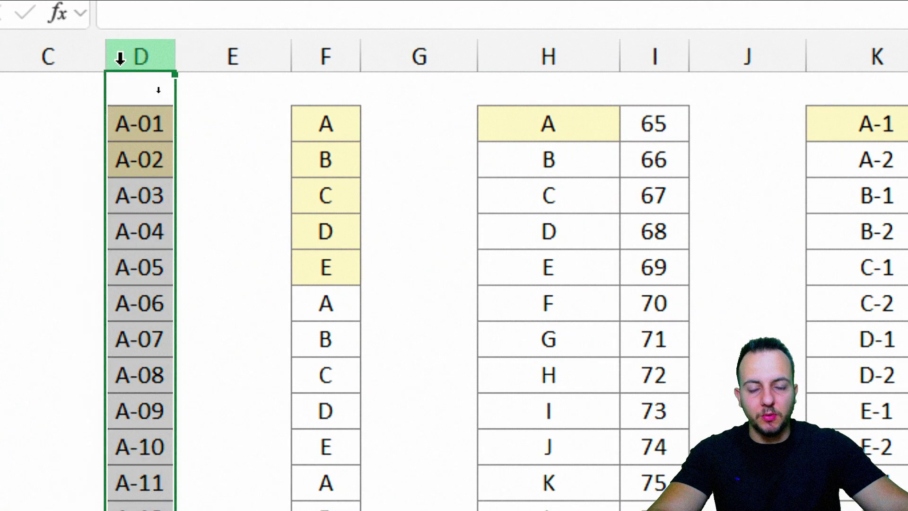
pyautogui.moveTo(126, 117); pyautogui.dragTo(127, 471)
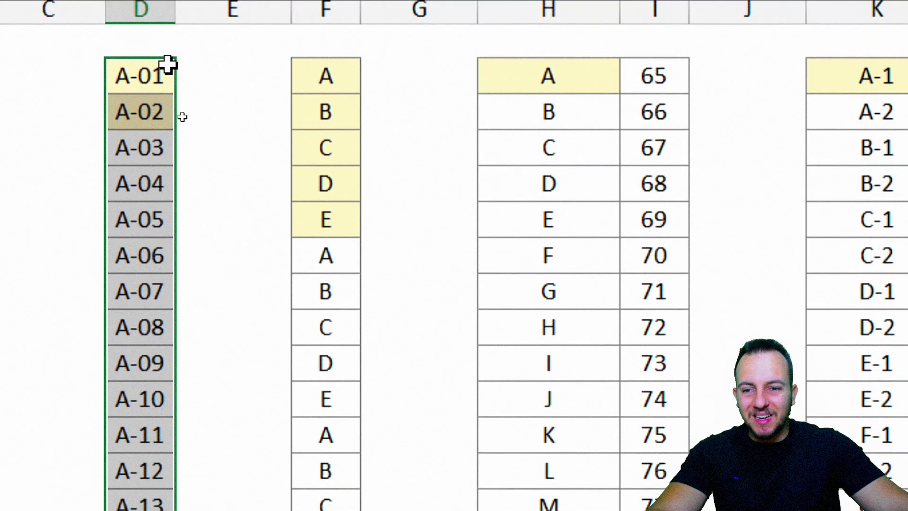
pyautogui.click(152, 77)
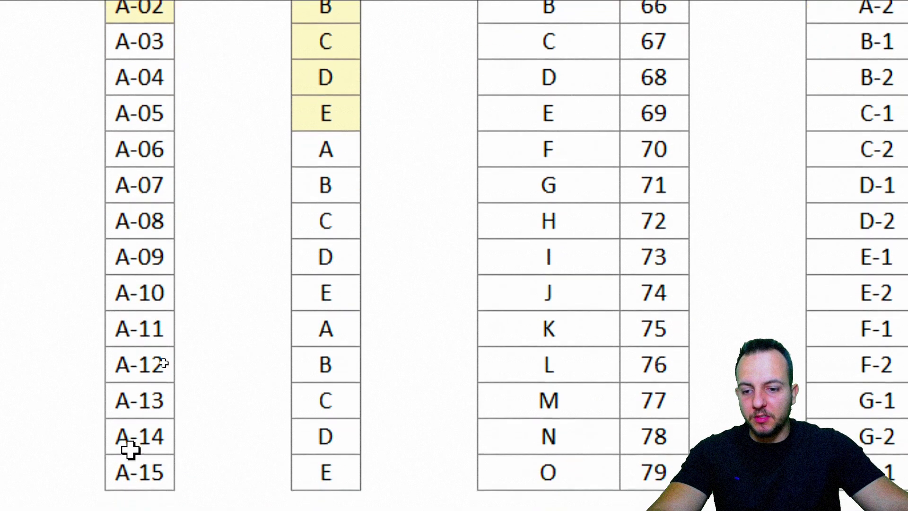
pyautogui.click(136, 442)
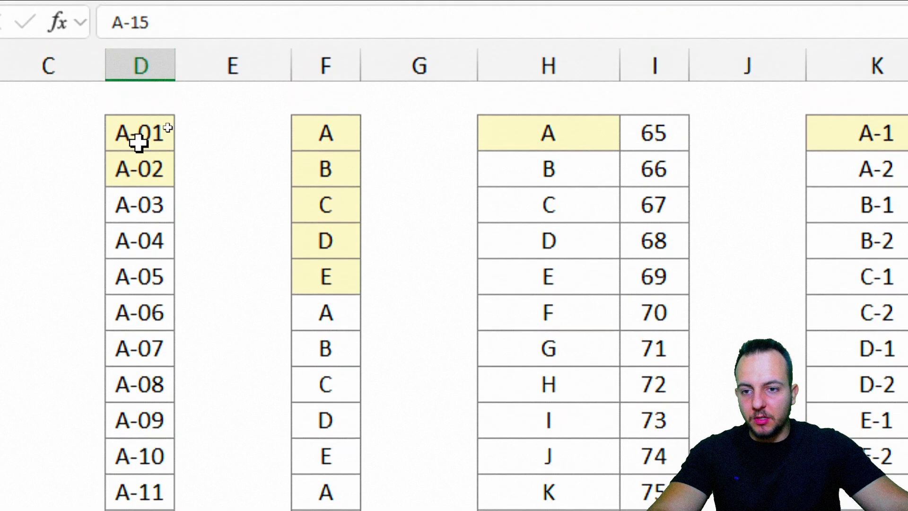
pyautogui.keyDown('shift'); pyautogui.click(137, 142); pyautogui.keyUp('shift')
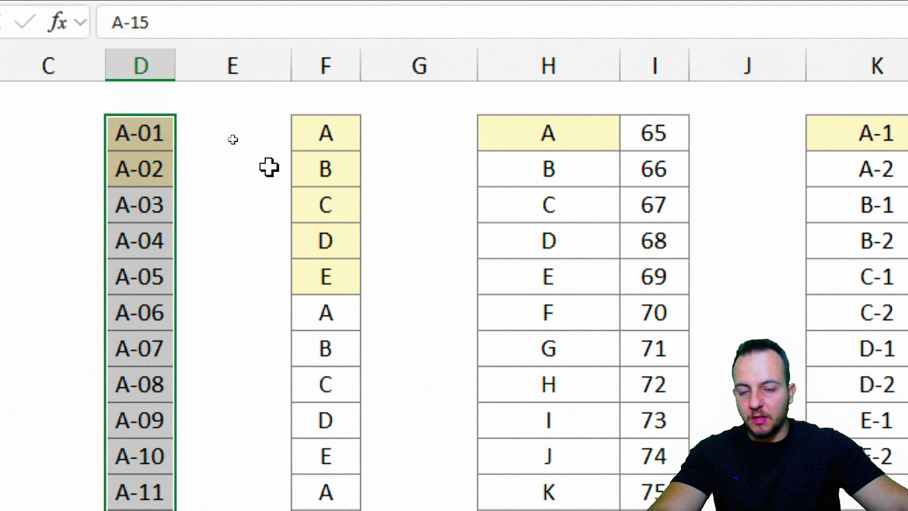
pyautogui.press('Delete')
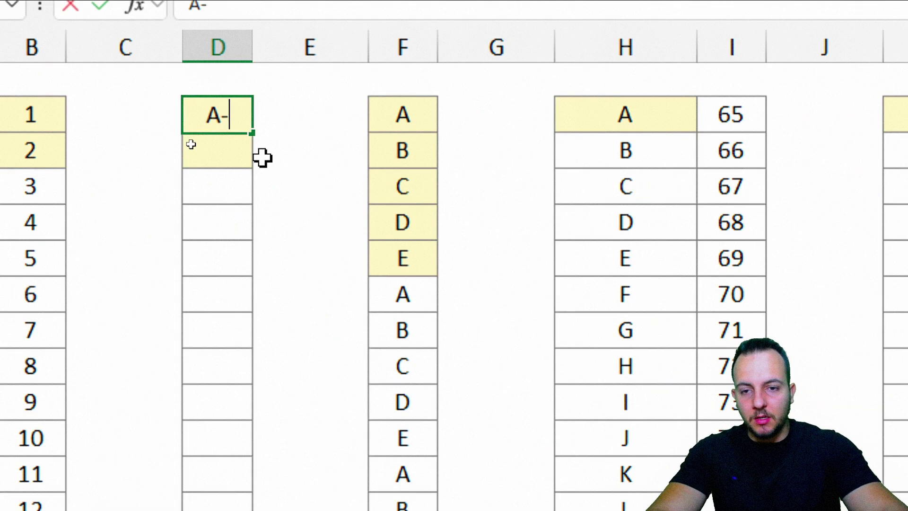
# Enter A-01 in the top cell of column D, removing a trial A-02 below it
pyautogui.write('A-01')
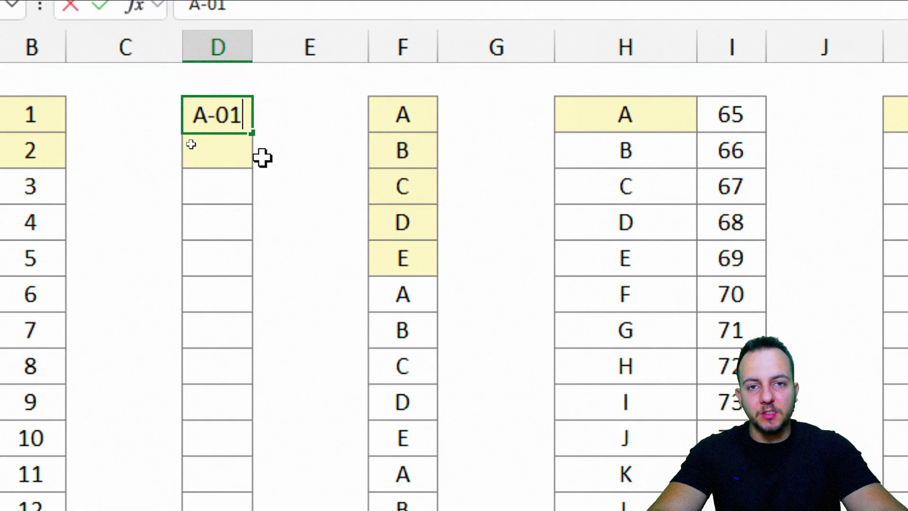
pyautogui.press('Return')
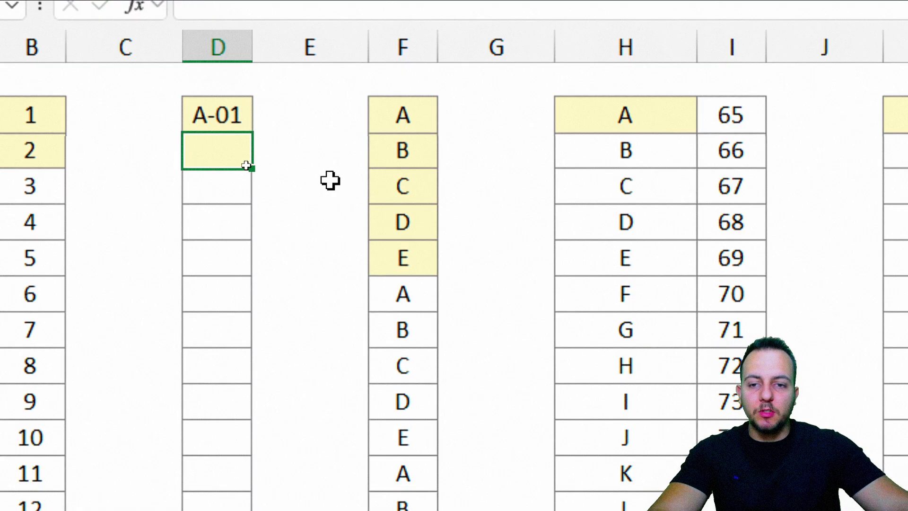
pyautogui.click(123, 115)
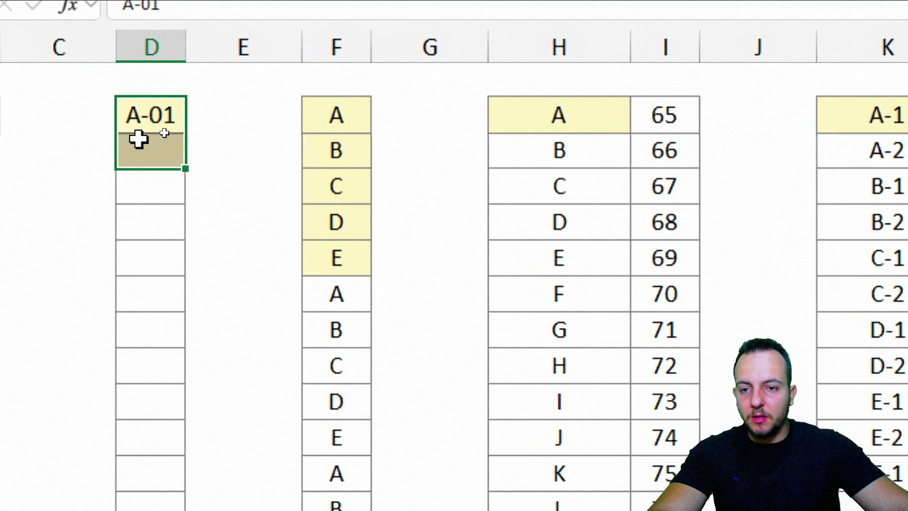
pyautogui.click(130, 152)
pyautogui.write('A')
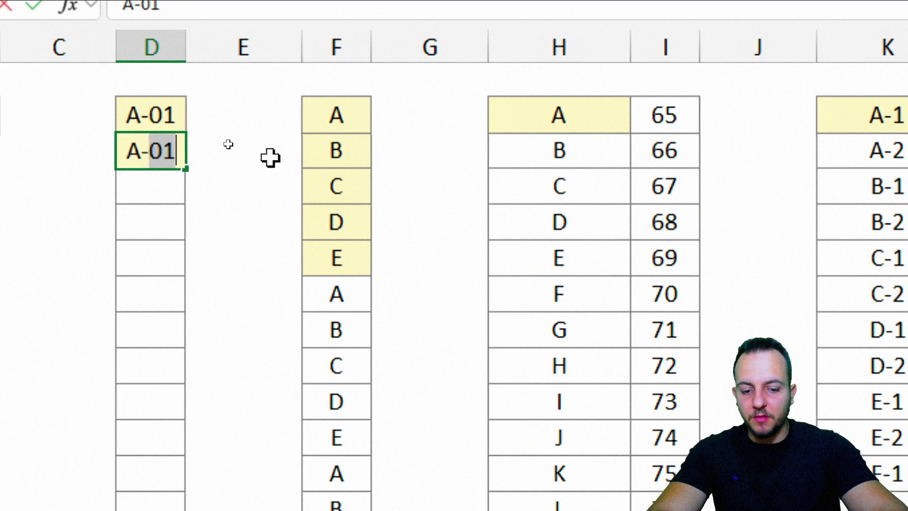
pyautogui.write('-02')
pyautogui.press('Return')
pyautogui.press('Up')
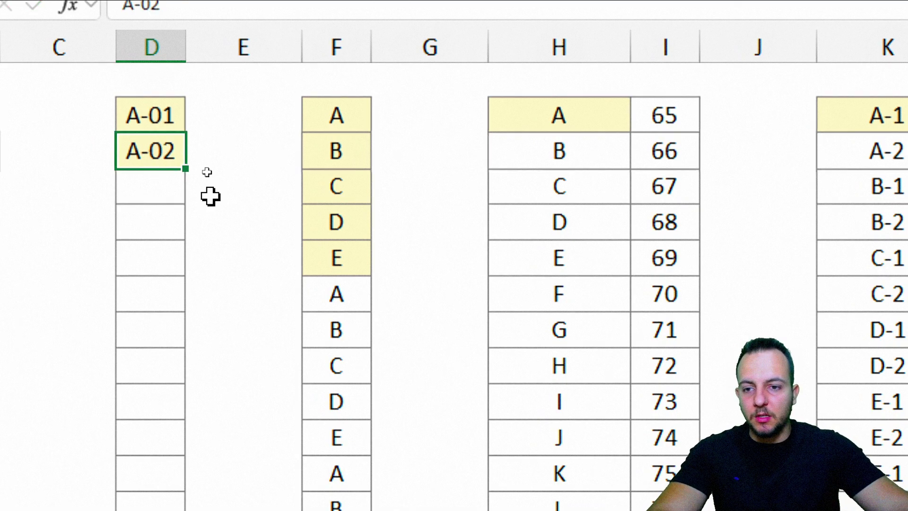
pyautogui.press('Delete')
pyautogui.click(153, 119)
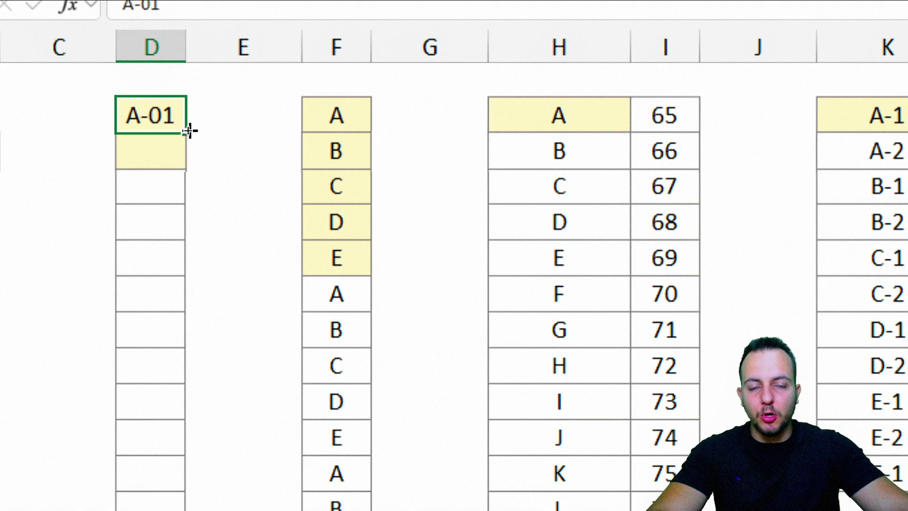
# Extend A-01 downward into the codes A-01 through A-15
pyautogui.moveTo(188, 130); pyautogui.dragTo(185, 427)
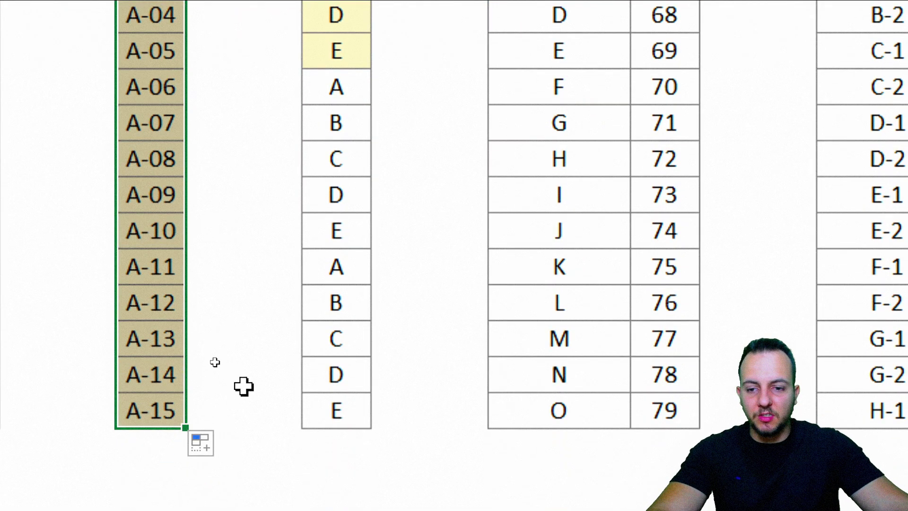
pyautogui.click(158, 117)
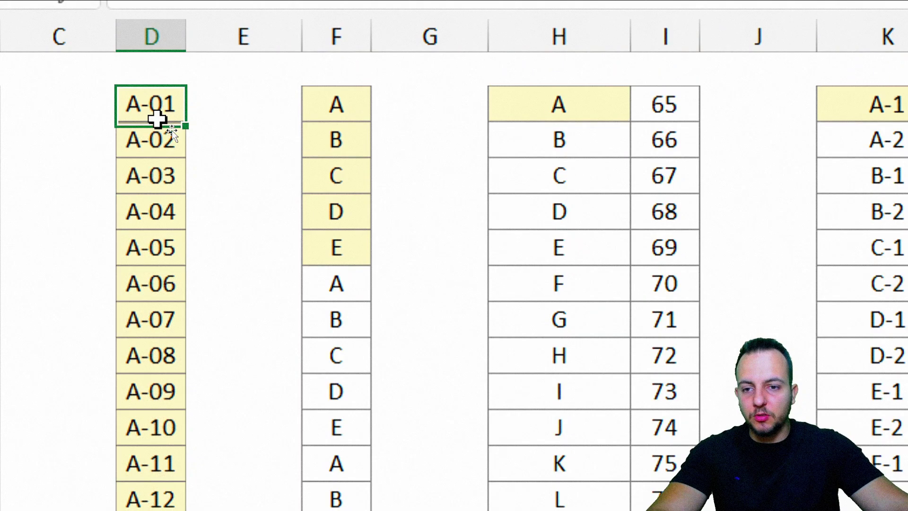
pyautogui.click(154, 179)
pyautogui.click(155, 211)
pyautogui.click(155, 245)
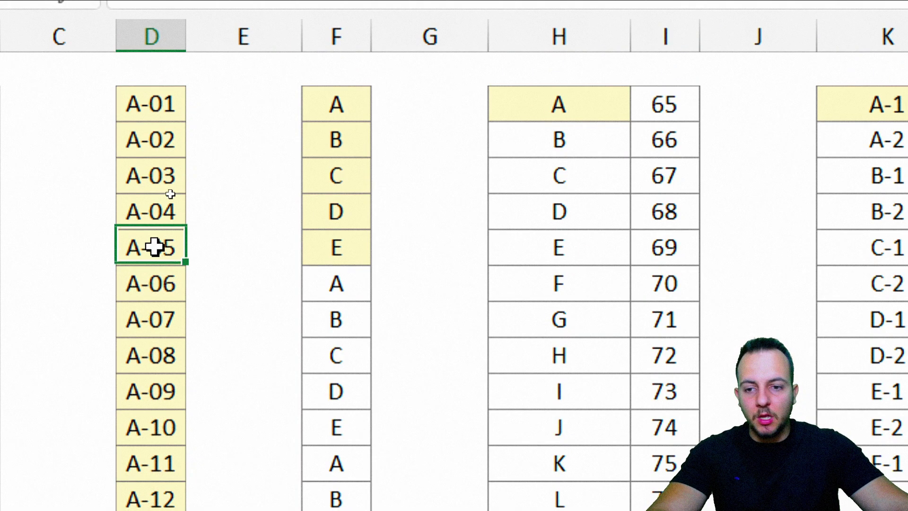
pyautogui.moveTo(154, 263); pyautogui.dragTo(137, 103)
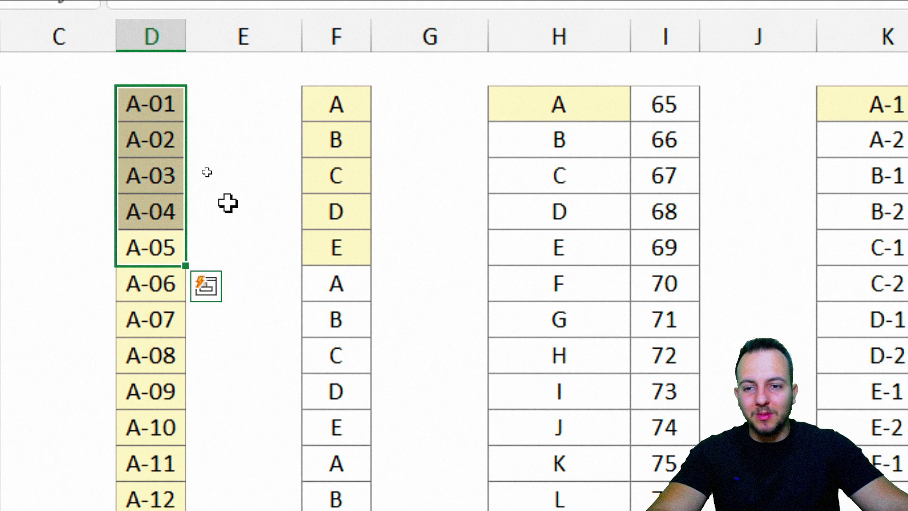
pyautogui.click(159, 112)
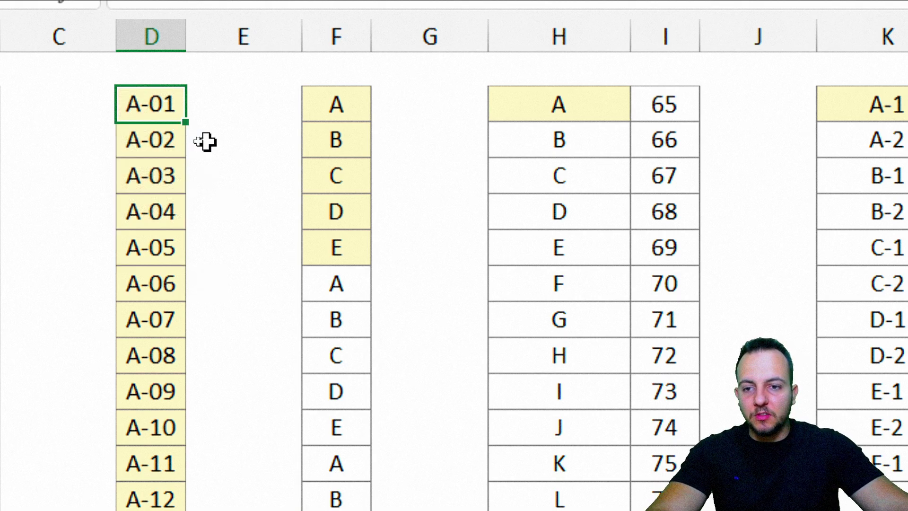
pyautogui.moveTo(181, 70)
pyautogui.mouseDown()
pyautogui.moveTo(105, 90)
pyautogui.moveTo(373, 57)
pyautogui.mouseUp()
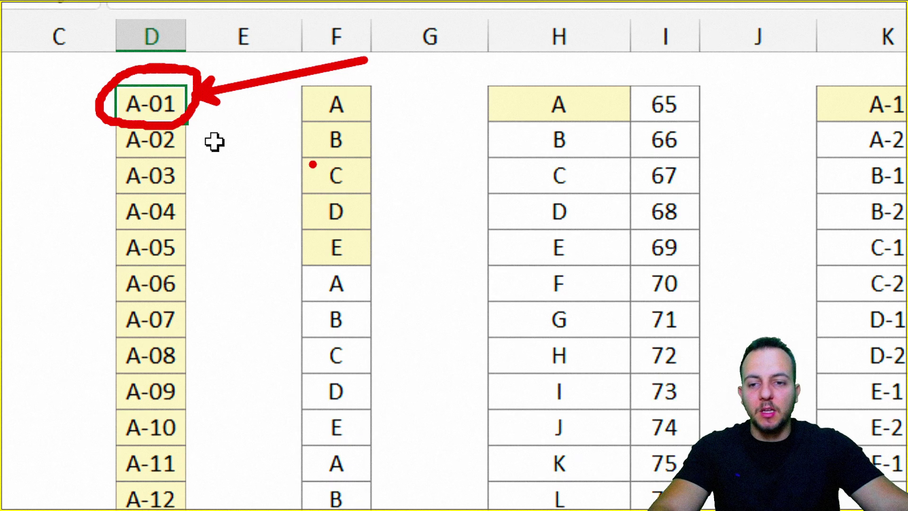
pyautogui.moveTo(241, 255); pyautogui.dragTo(246, 105)
pyautogui.press('Escape')
# Set codes A-02 to A-15 to No Fill, leaving only A-01 shaded
pyautogui.click(181, 149)
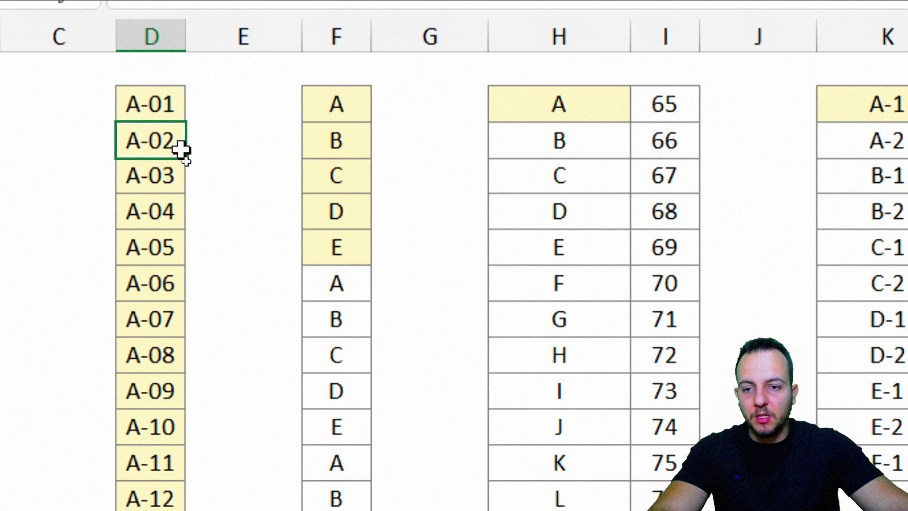
pyautogui.moveTo(185, 159); pyautogui.dragTo(163, 510)
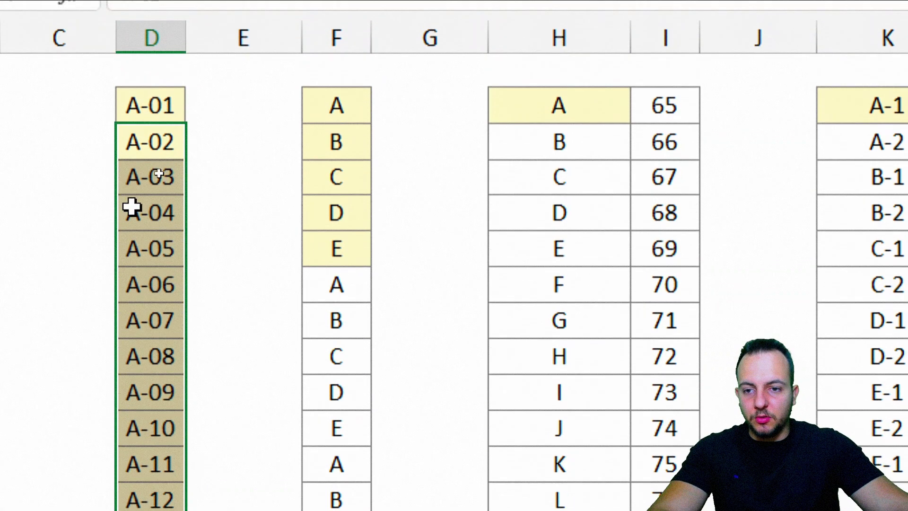
pyautogui.rightClick(132, 207)
pyautogui.click(274, 0)
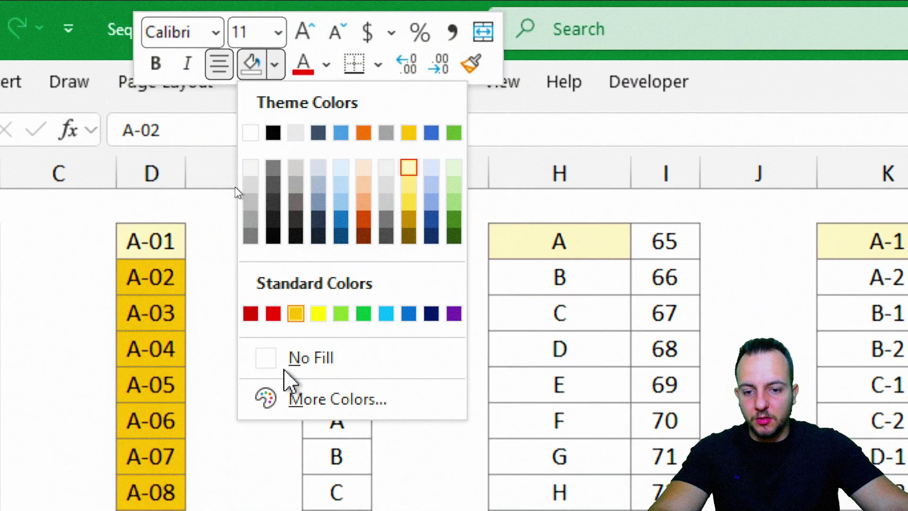
pyautogui.click(287, 364)
pyautogui.click(183, 254)
pyautogui.moveTo(151, 241); pyautogui.dragTo(155, 278)
pyautogui.click(341, 239)
pyautogui.moveTo(142, 246); pyautogui.dragTo(149, 279)
pyautogui.click(326, 240)
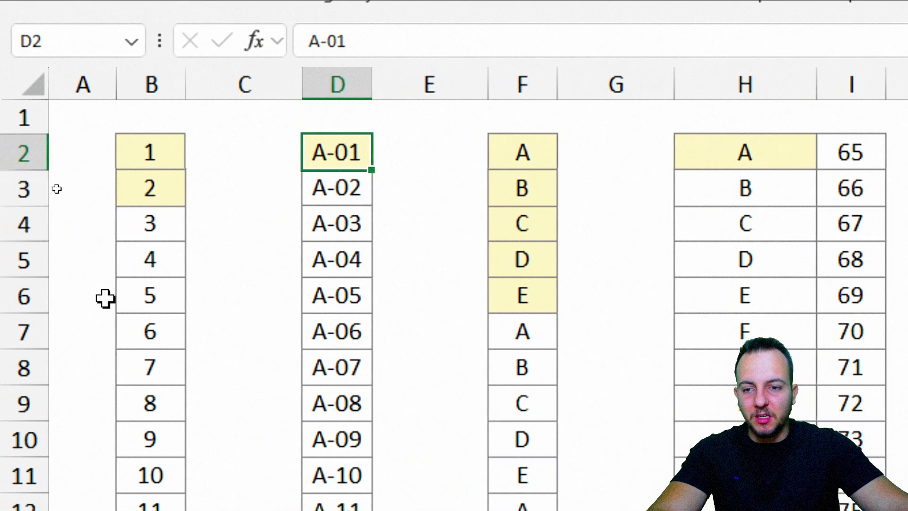
# Extend the single 1 in B2 down to B16 and choose Fill Series for 1 to 15
pyautogui.moveTo(79, 163); pyautogui.dragTo(86, 194)
pyautogui.click(321, 153)
pyautogui.moveTo(141, 150); pyautogui.dragTo(142, 186)
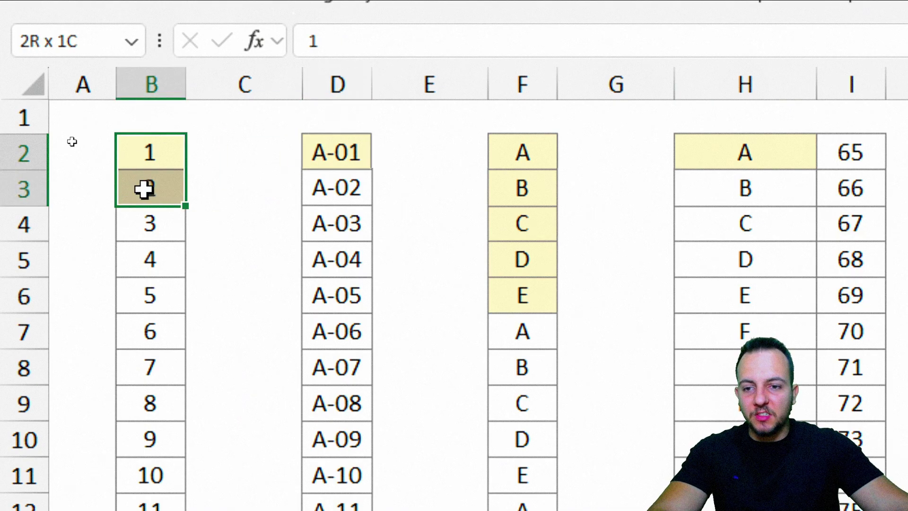
pyautogui.click(329, 151)
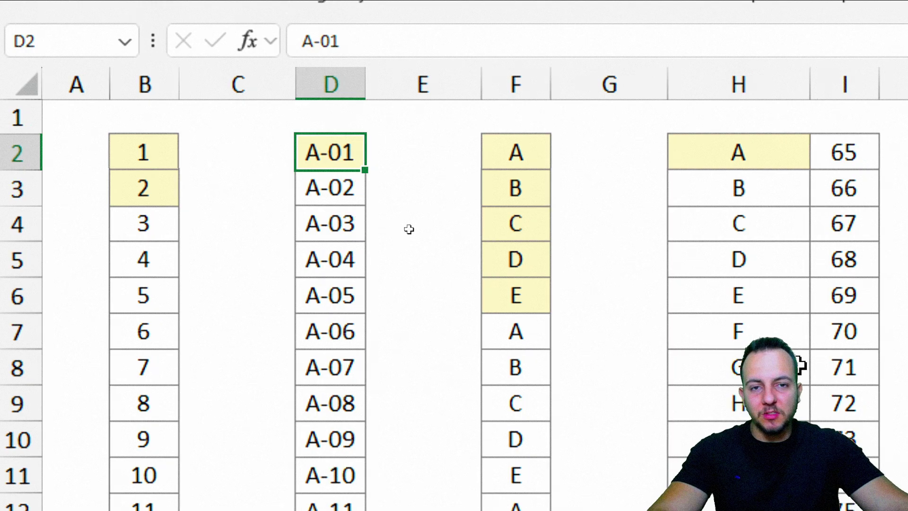
pyautogui.click(161, 154)
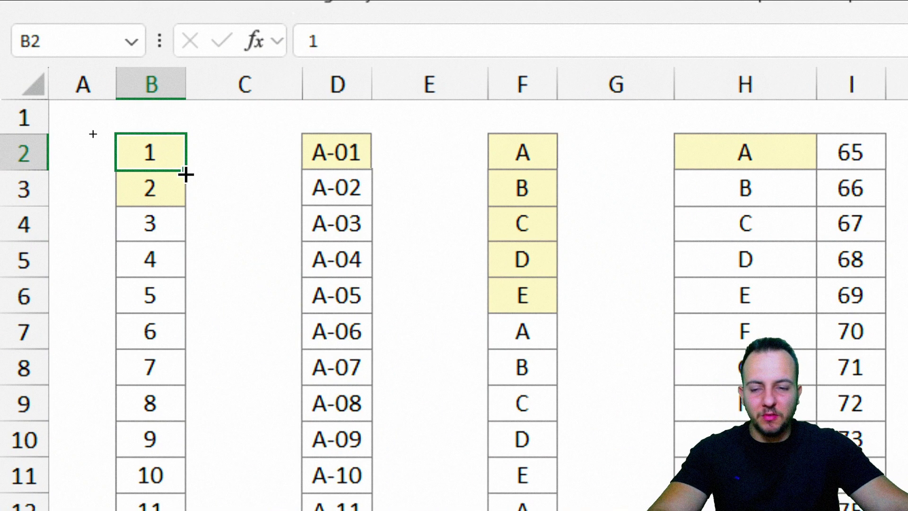
pyautogui.moveTo(185, 175); pyautogui.dragTo(163, 510)
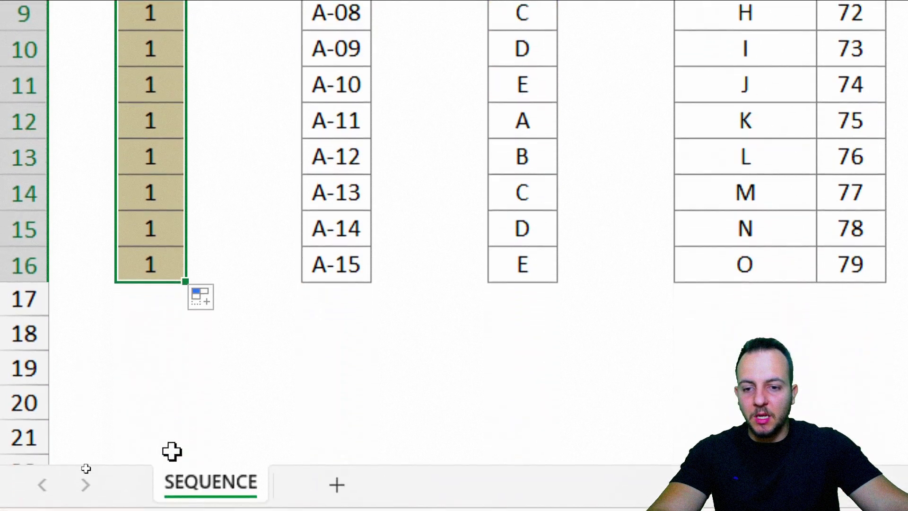
pyautogui.click(206, 299)
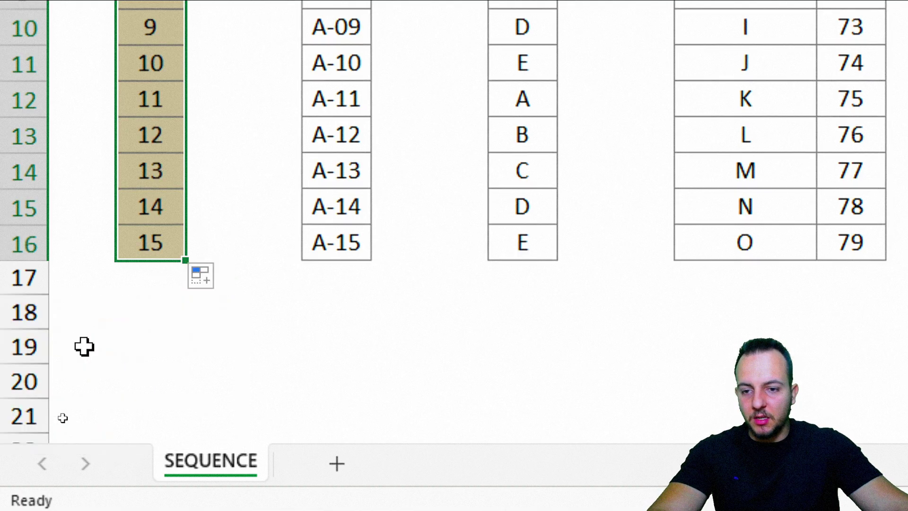
pyautogui.scroll(3, 199, 59)
pyautogui.click(137, 104)
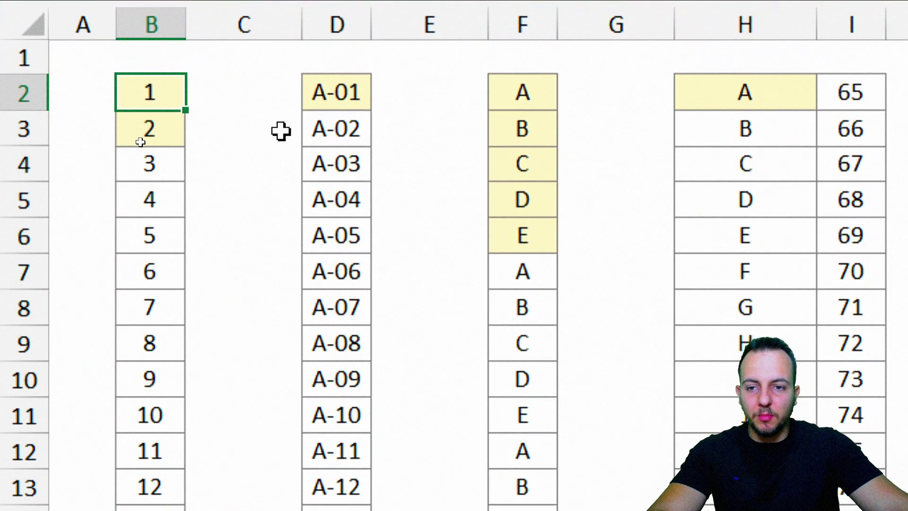
# Select the first five letters, A to E, in column F
pyautogui.moveTo(158, 95); pyautogui.dragTo(158, 129)
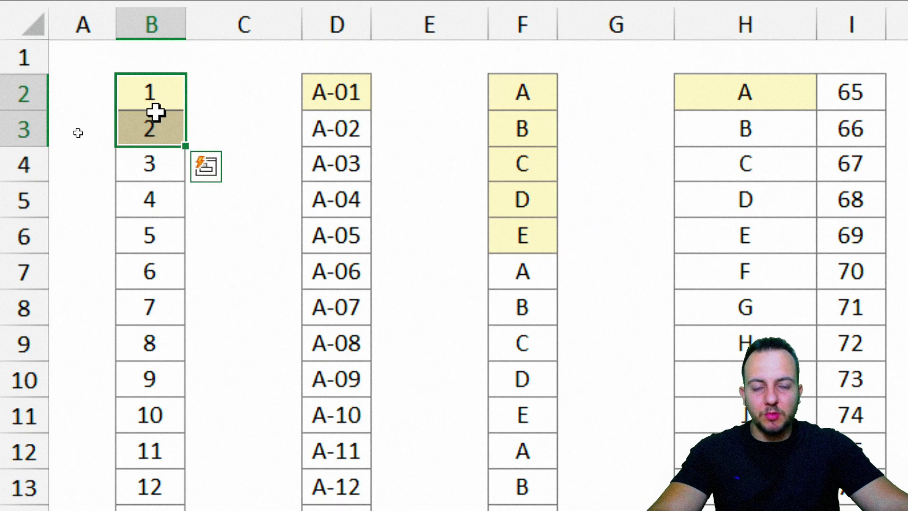
pyautogui.moveTo(536, 95); pyautogui.dragTo(539, 128)
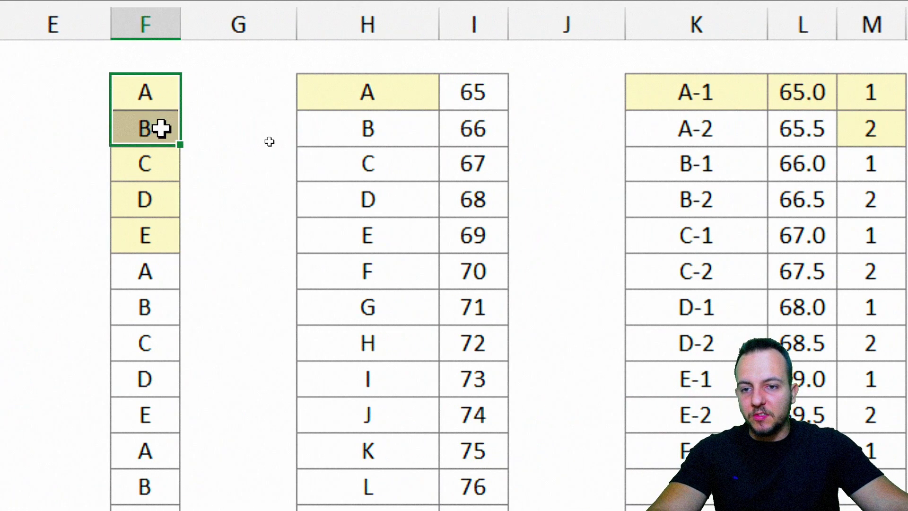
pyautogui.moveTo(161, 128); pyautogui.dragTo(147, 237)
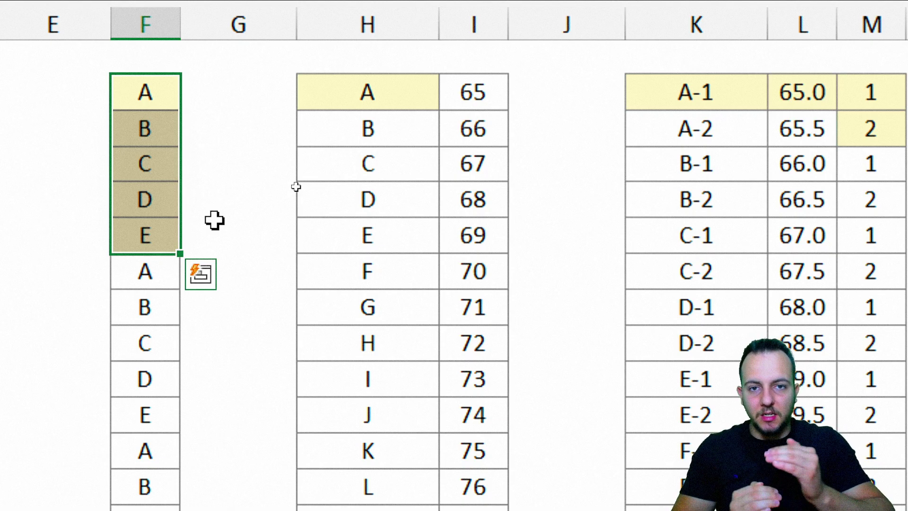
# Clear all the letters from column F
pyautogui.click(158, 87)
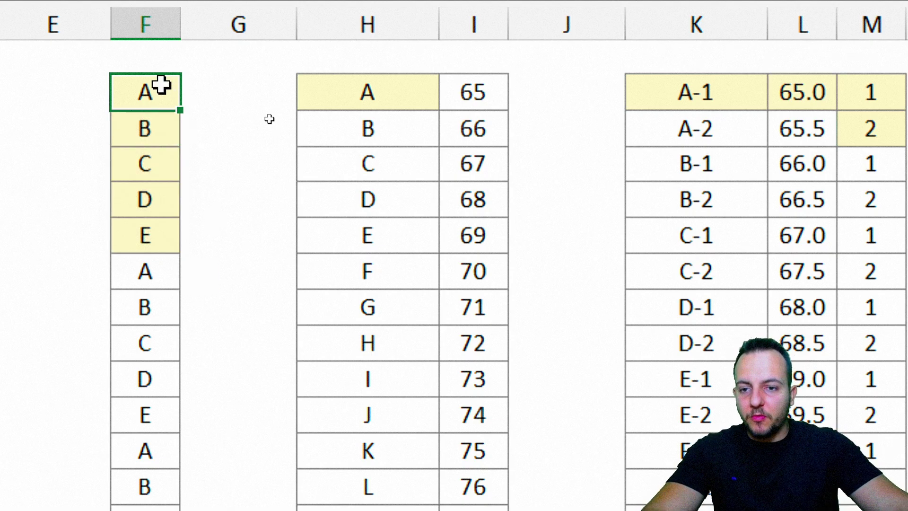
pyautogui.keyDown('shift'); pyautogui.click(152, 377); pyautogui.keyUp('shift')
pyautogui.press('Delete')
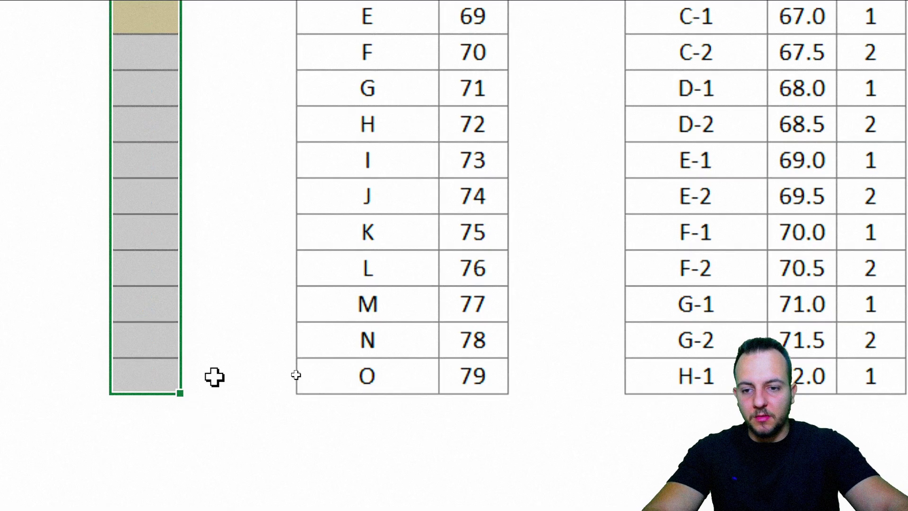
# Type A, B, C, D and E down the top five cells of column F and select them
pyautogui.click(178, 76)
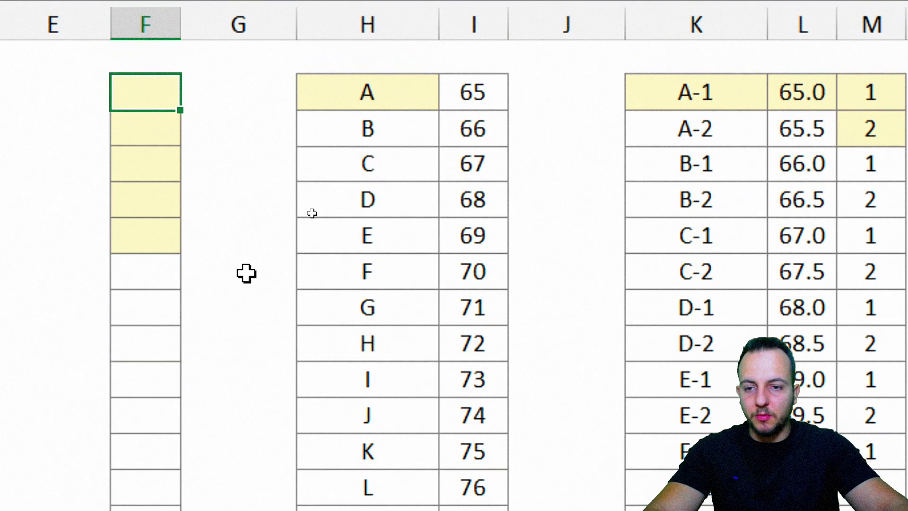
pyautogui.write('A')
pyautogui.press('Return')
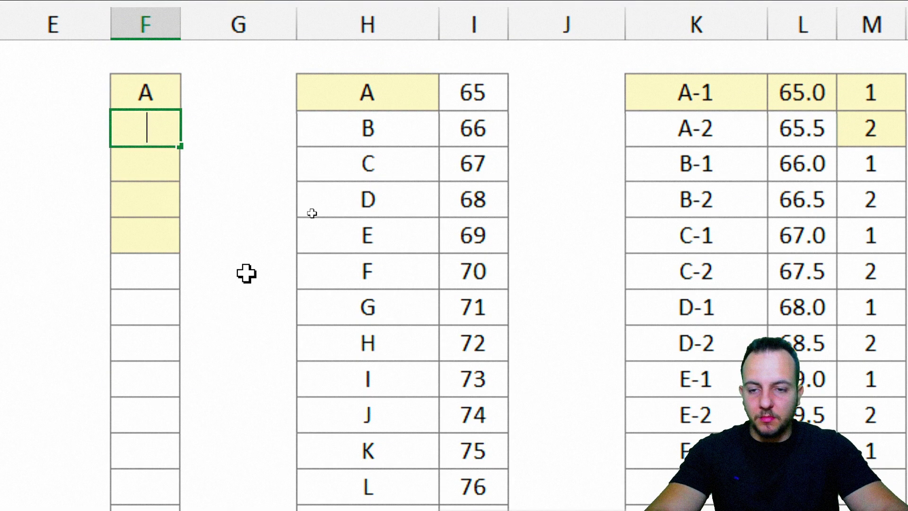
pyautogui.write('B')
pyautogui.press('Return')
pyautogui.write('C')
pyautogui.press('Return')
pyautogui.write('D')
pyautogui.press('Return')
pyautogui.write('E')
pyautogui.press('Return')
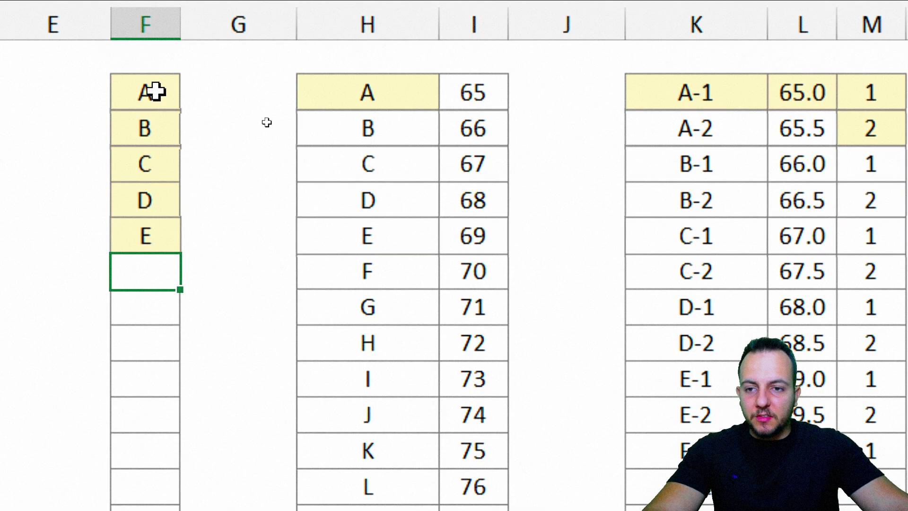
pyautogui.moveTo(156, 90); pyautogui.dragTo(157, 239)
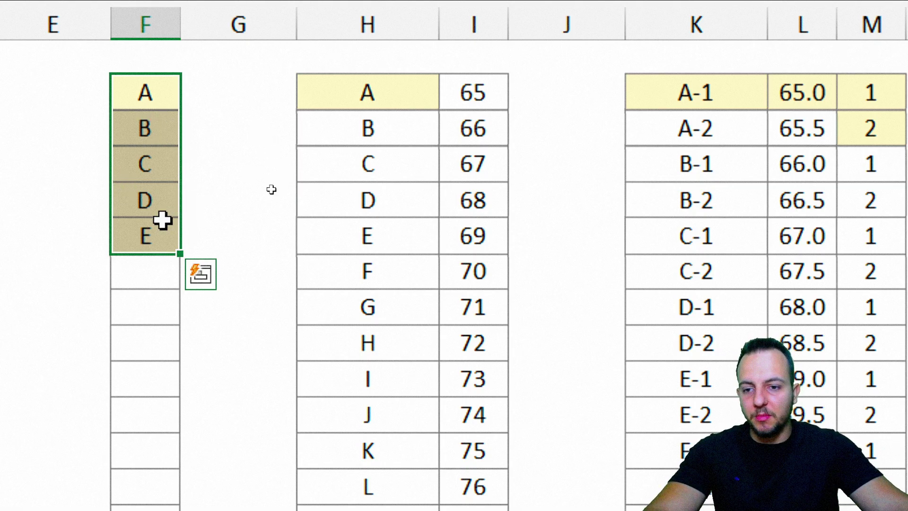
# Repeat the A–E letters down column F to the A-15 row, keeping Copy Cells
pyautogui.moveTo(181, 257); pyautogui.dragTo(178, 445)
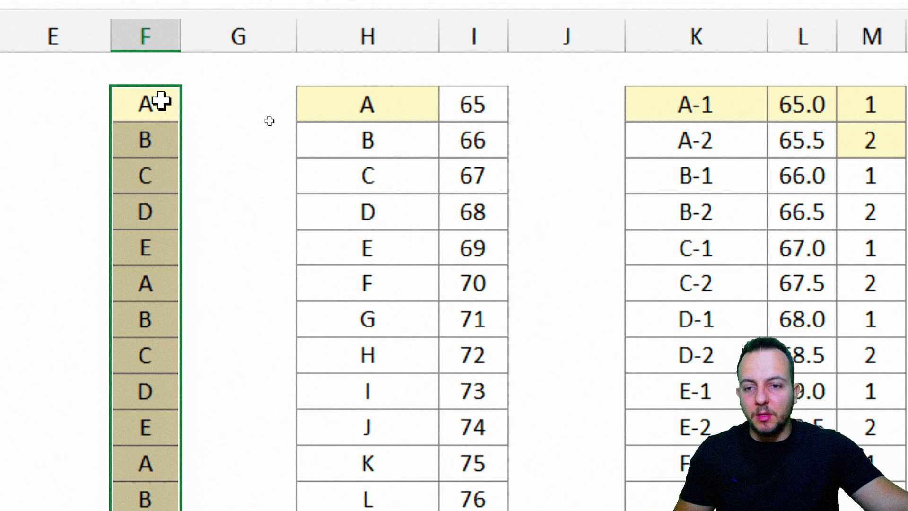
pyautogui.moveTo(141, 105); pyautogui.dragTo(149, 249)
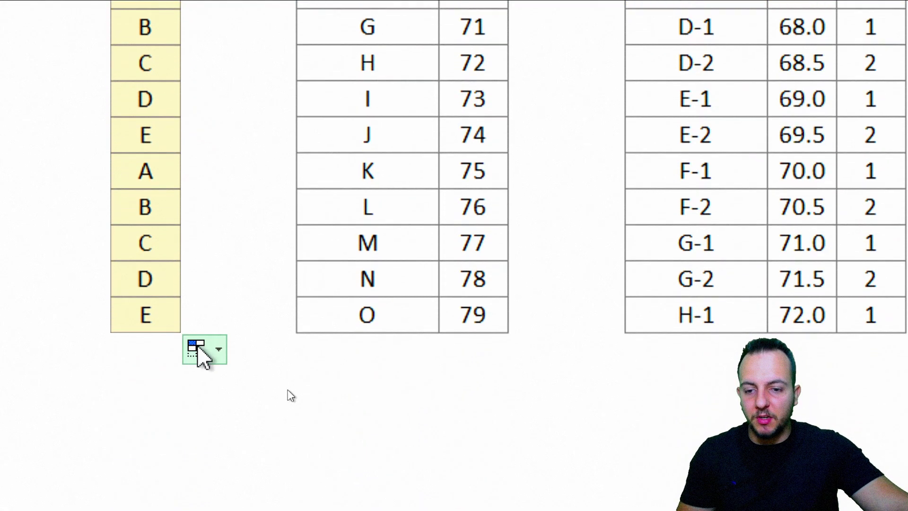
pyautogui.click(196, 369)
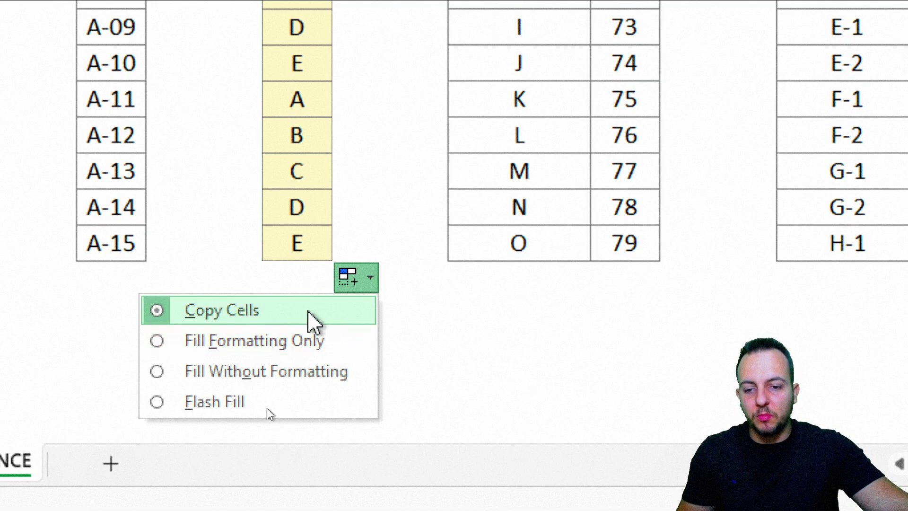
pyautogui.hotkey('ctrl', 'z')
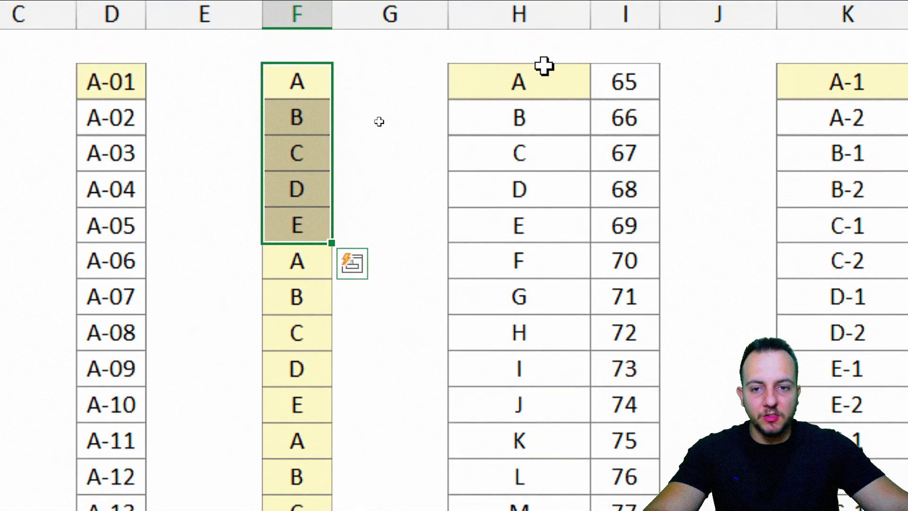
pyautogui.moveTo(314, 77); pyautogui.dragTo(307, 227)
pyautogui.click(317, 86)
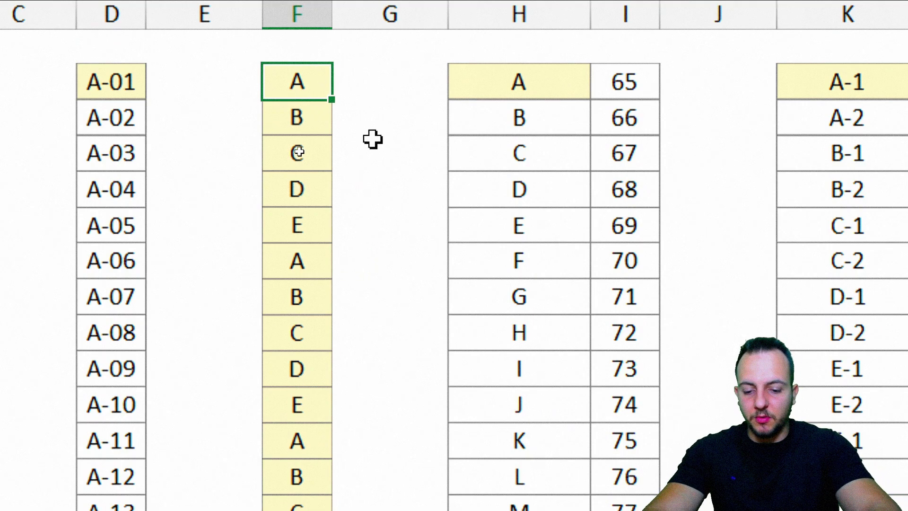
pyautogui.write('HGAS')
pyautogui.hotkey('alt', 'Return')
pyautogui.write('D')
pyautogui.press('Return')
pyautogui.press('Up')
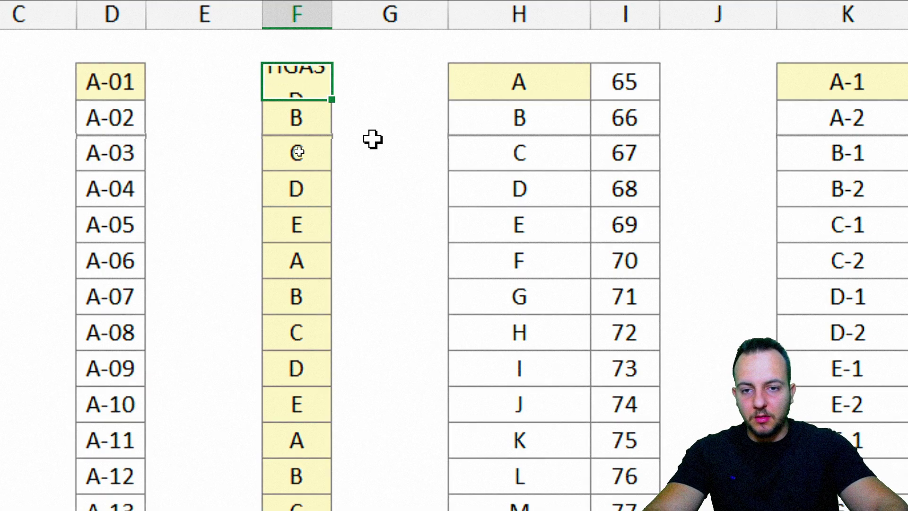
pyautogui.write('SH')
pyautogui.press('Return')
pyautogui.write('SD')
pyautogui.press('Escape')
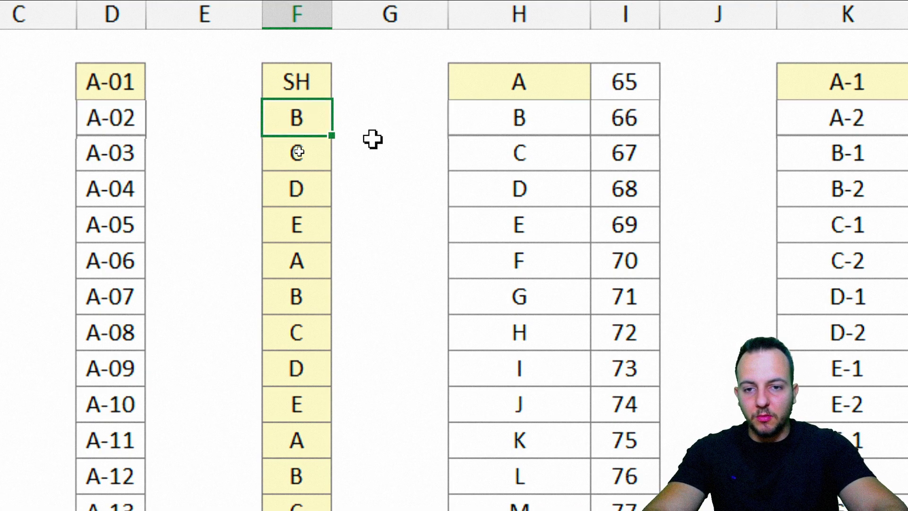
pyautogui.write('71H')
pyautogui.press('Return')
pyautogui.write('SDH')
pyautogui.press('Return')
pyautogui.write('SG')
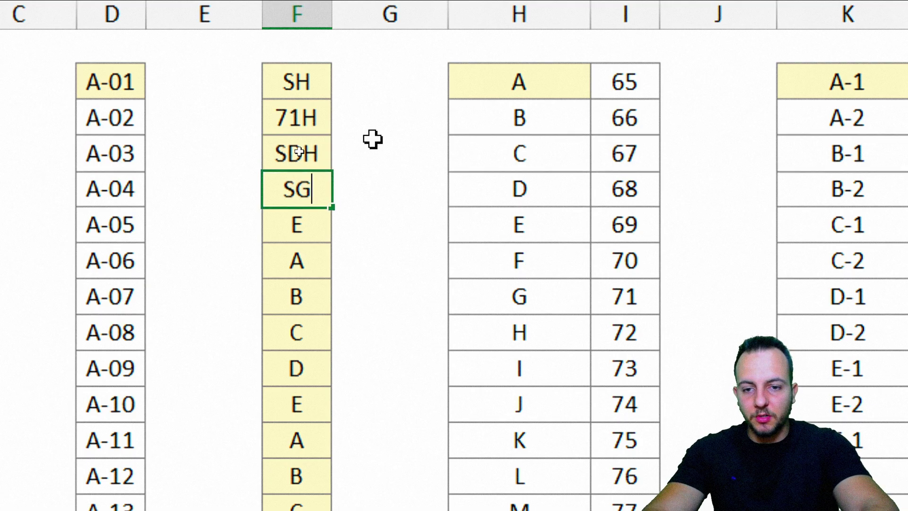
pyautogui.write('A')
pyautogui.press('Return')
pyautogui.write('127H')
pyautogui.press('Return')
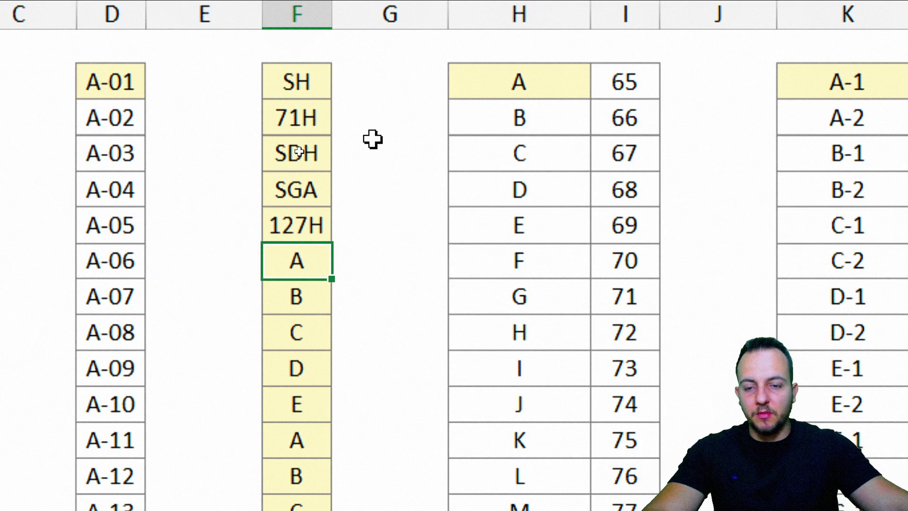
pyautogui.moveTo(316, 81); pyautogui.dragTo(304, 214)
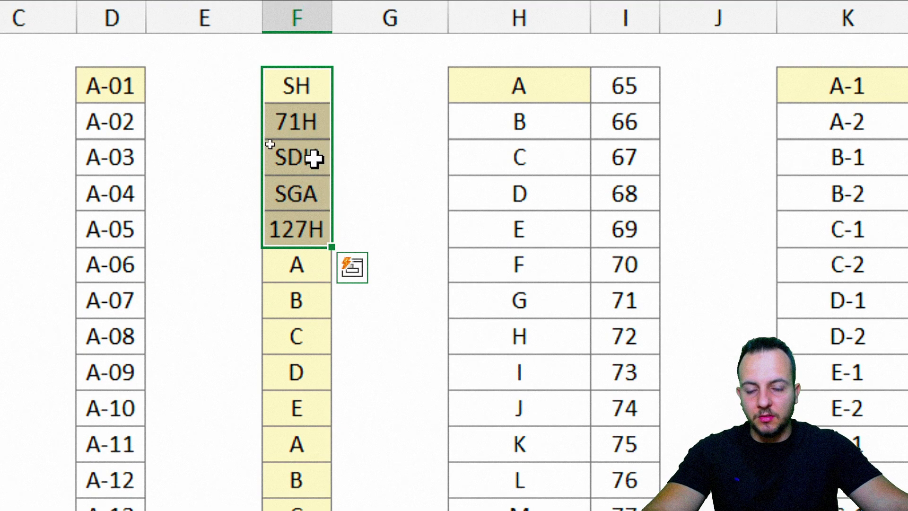
pyautogui.moveTo(331, 247); pyautogui.dragTo(322, 510)
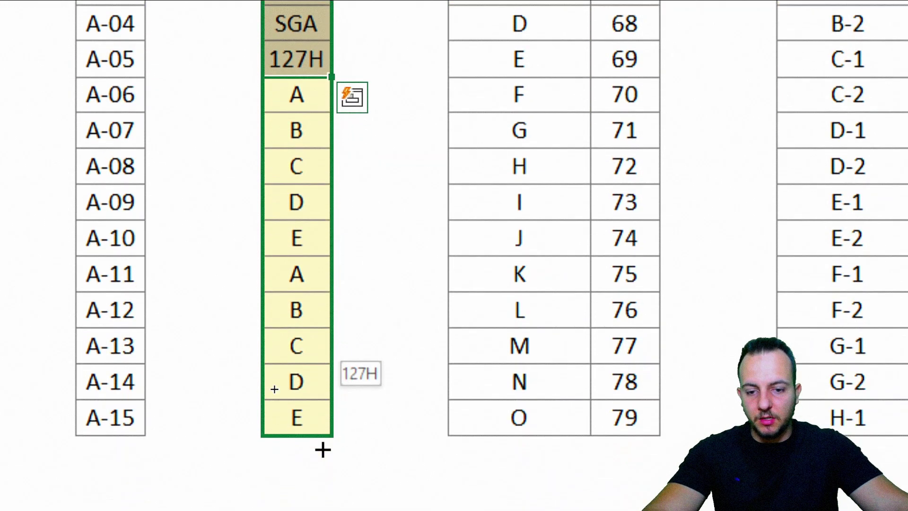
pyautogui.moveTo(322, 450); pyautogui.dragTo(318, 424)
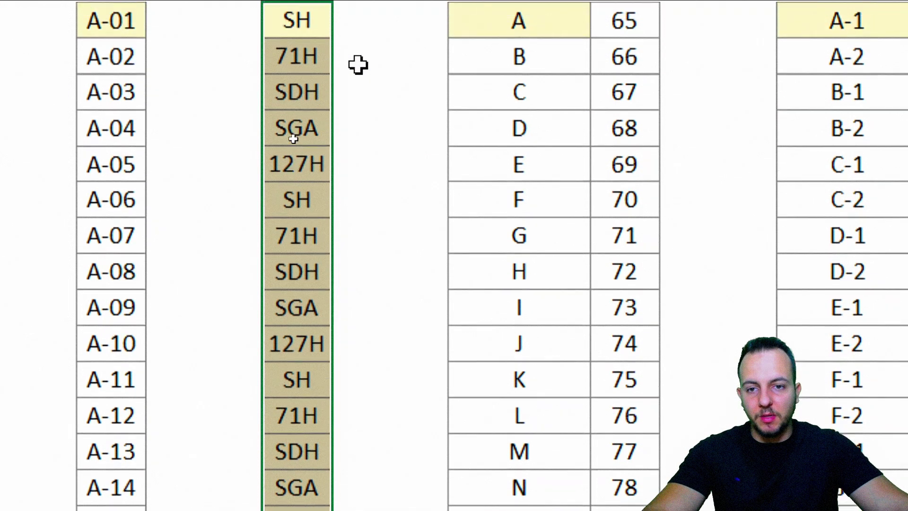
pyautogui.moveTo(327, 24); pyautogui.dragTo(300, 335)
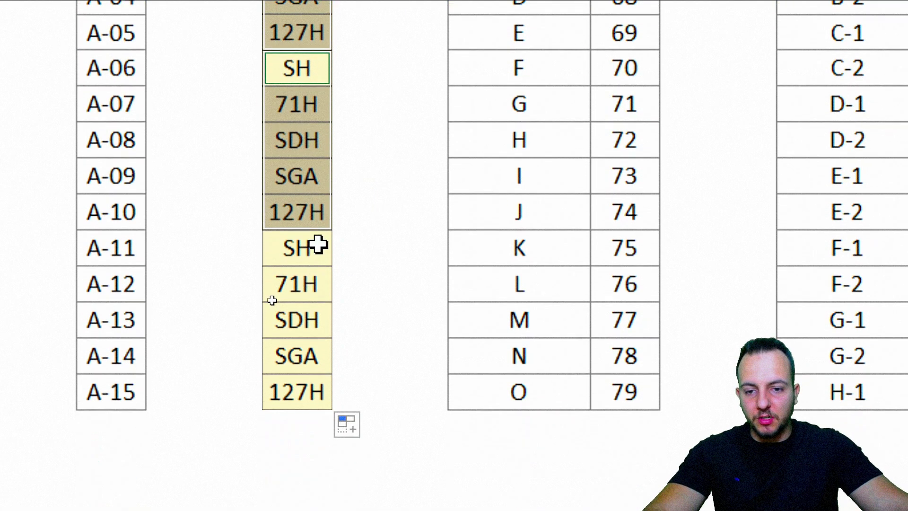
pyautogui.moveTo(318, 244); pyautogui.dragTo(319, 385)
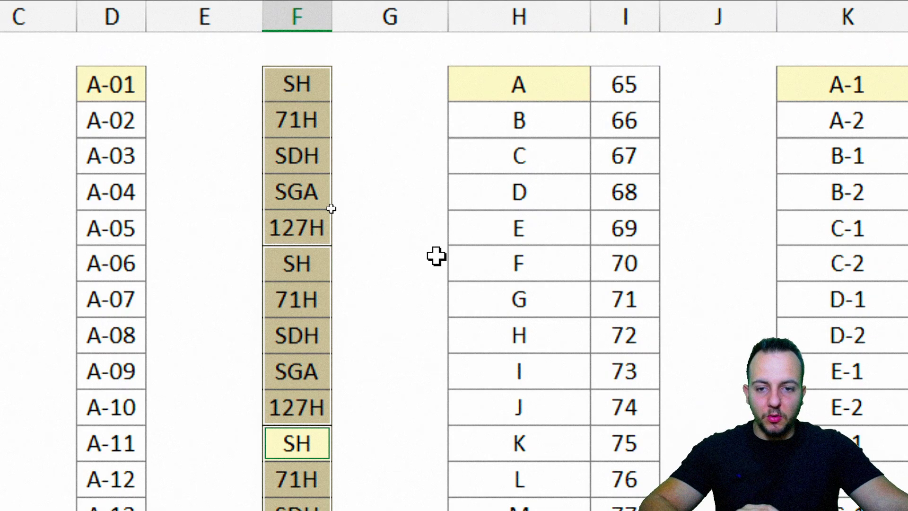
pyautogui.hotkey('ctrl', 'z')
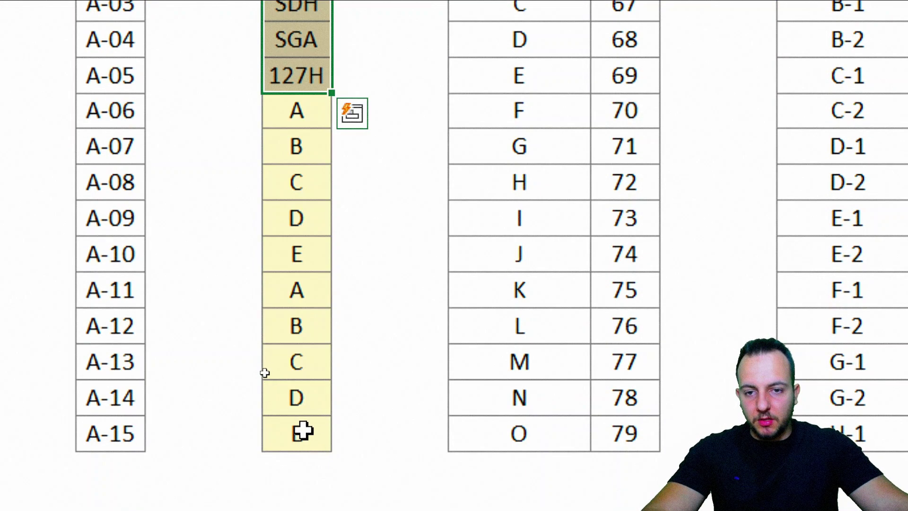
pyautogui.hotkey('ctrl', 'z')
pyautogui.hotkey('ctrl', 'z')
pyautogui.hotkey('ctrl', 'z')
pyautogui.hotkey('ctrl', 'z')
pyautogui.hotkey('ctrl', 'z')
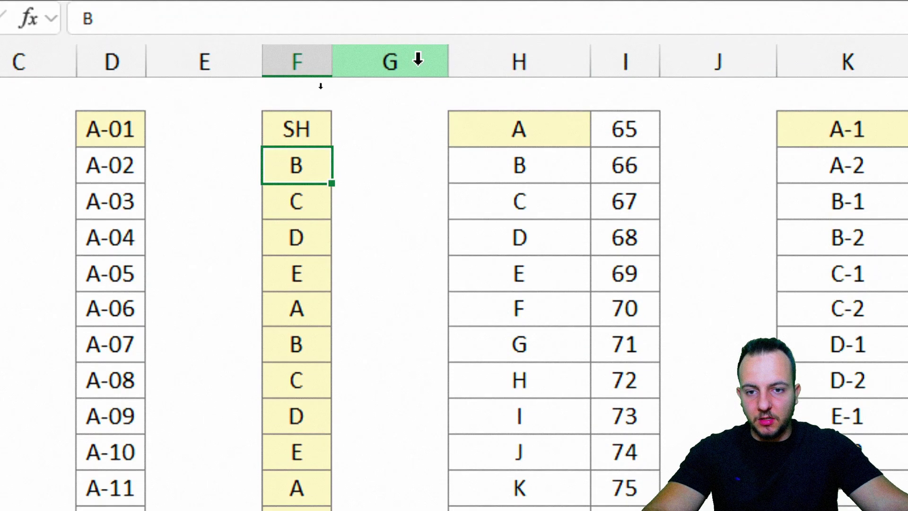
pyautogui.hotkey('ctrl', 'z')
pyautogui.hotkey('ctrl', 'z')
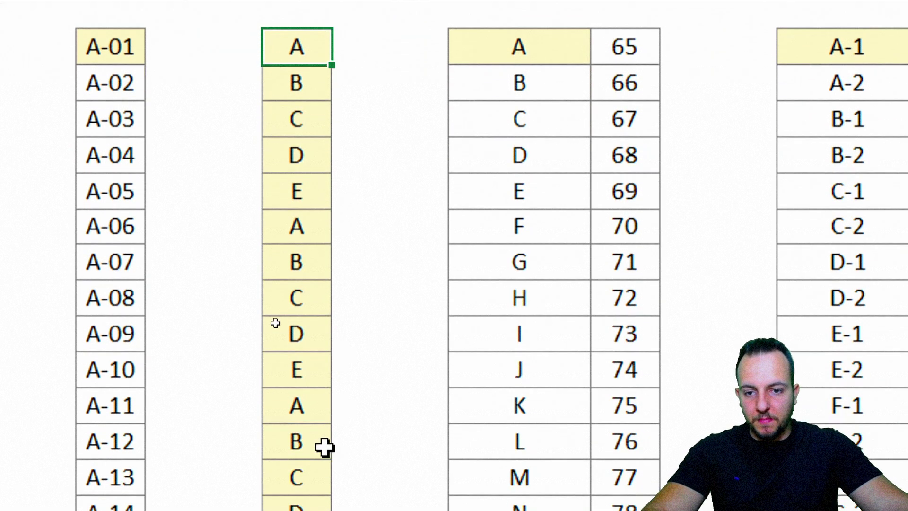
# Set F6:F15 to No Fill so only the first A to E stay yellow
pyautogui.moveTo(300, 218); pyautogui.dragTo(304, 450)
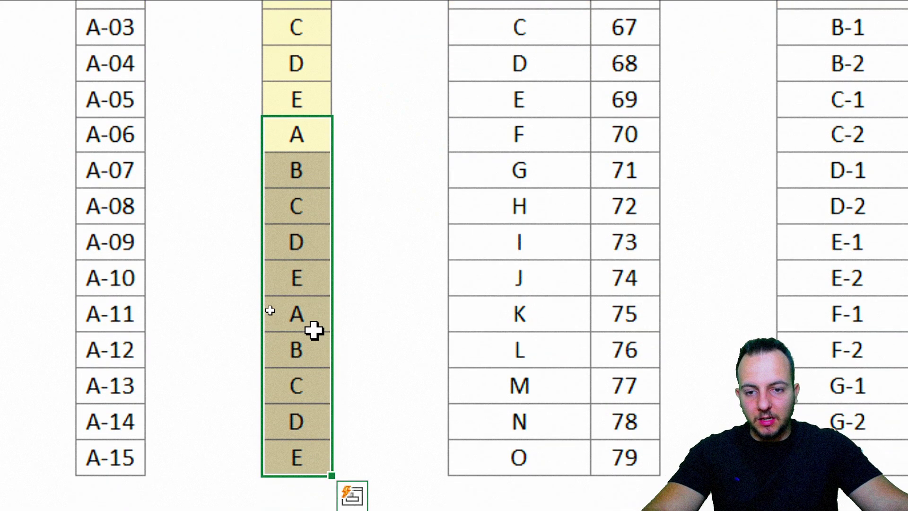
pyautogui.rightClick(313, 330)
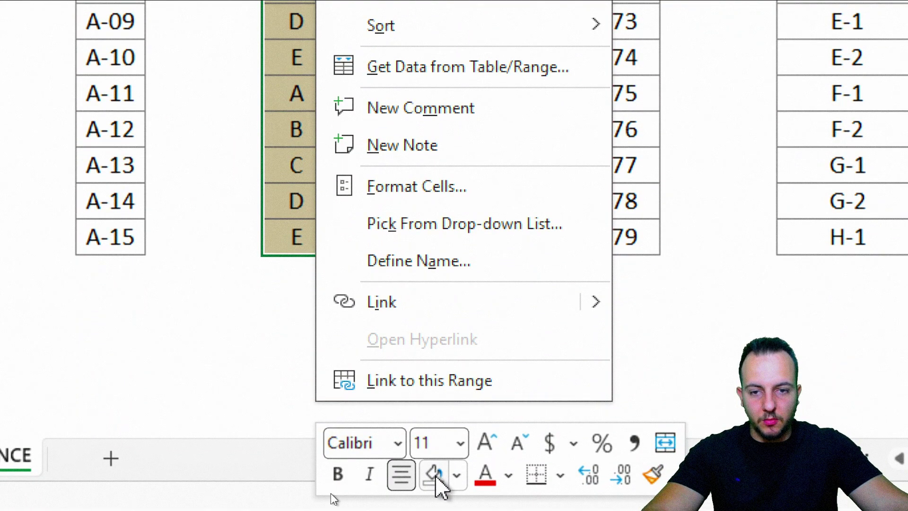
pyautogui.click(436, 473)
pyautogui.click(519, 272)
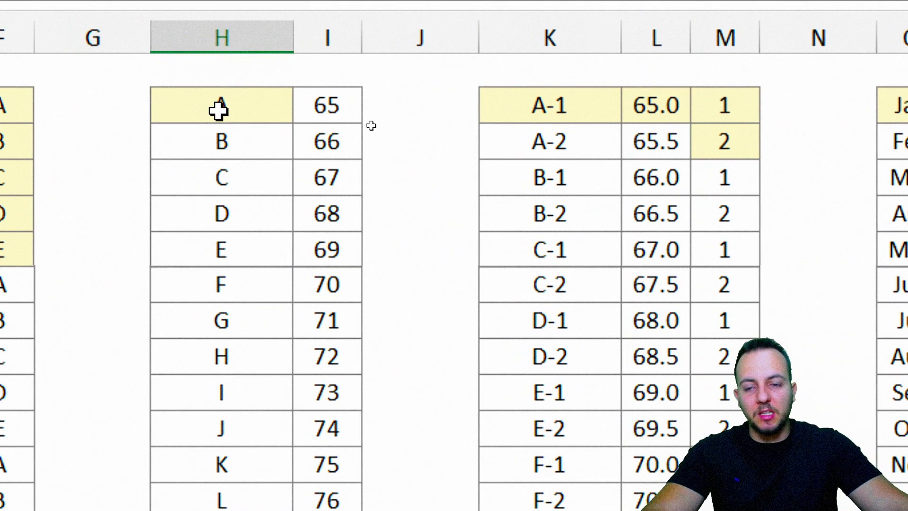
pyautogui.click(266, 111)
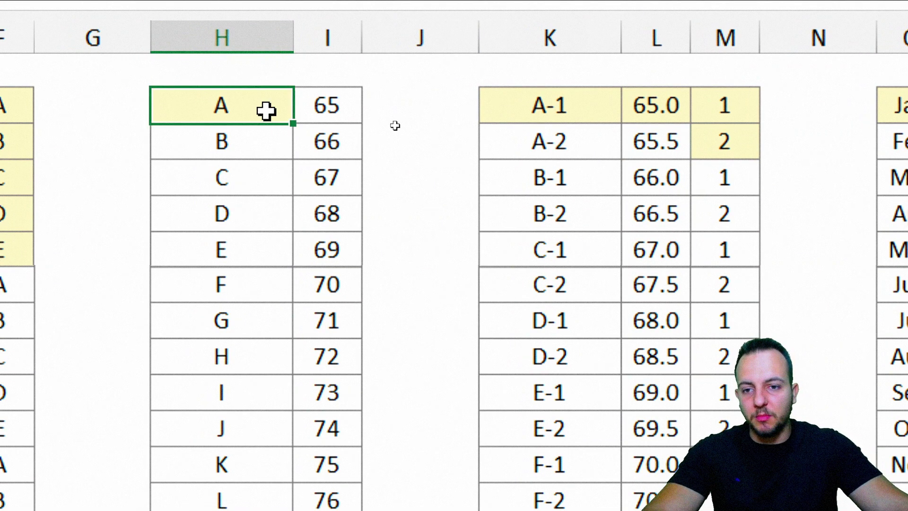
pyautogui.hotkey('shift', 'space')
pyautogui.click(247, 140)
pyautogui.hotkey('shift', 'space')
pyautogui.click(258, 177)
pyautogui.hotkey('shift', 'space')
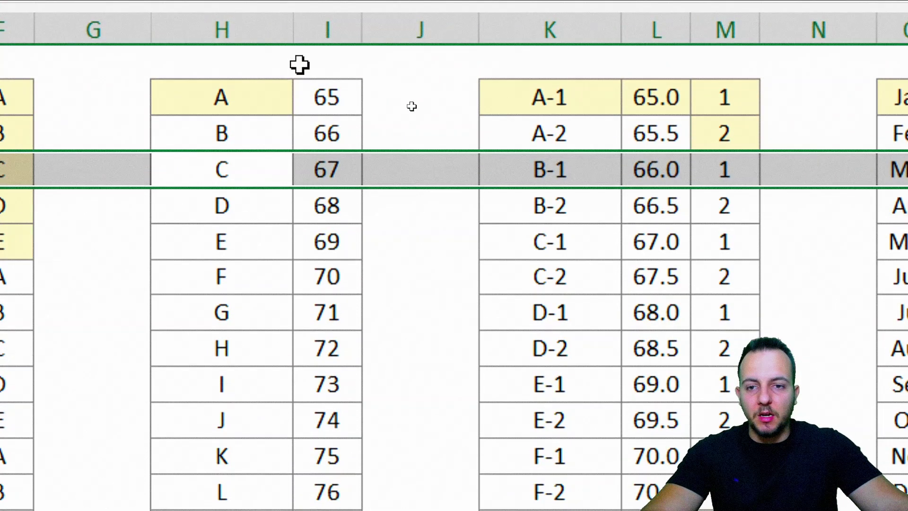
pyautogui.doubleClick(234, 94)
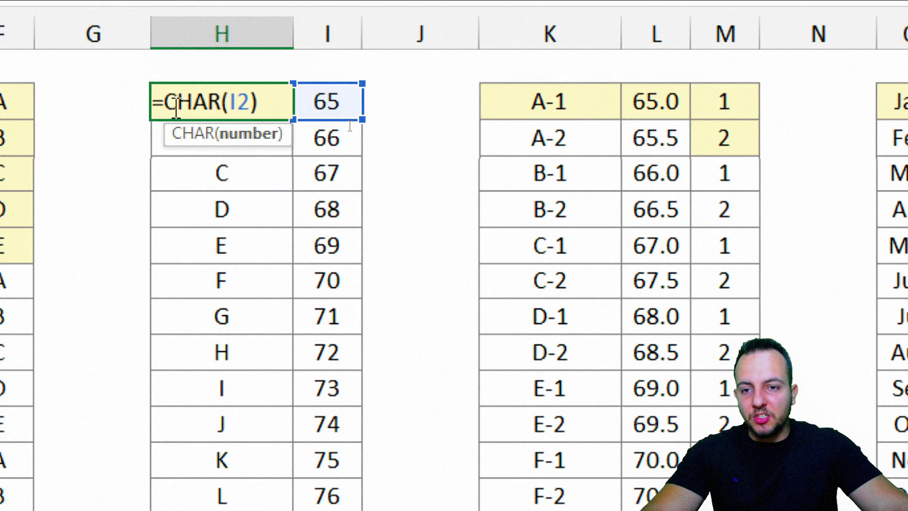
pyautogui.doubleClick(182, 97)
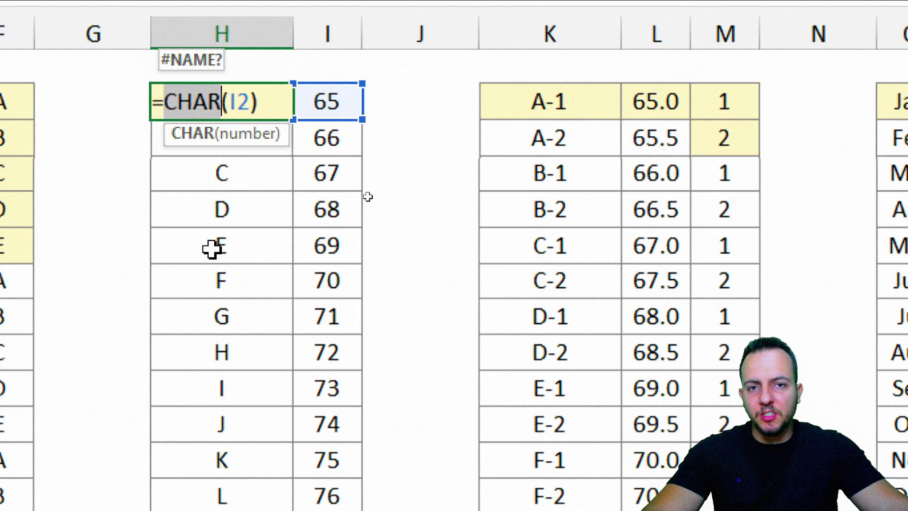
pyautogui.press('Escape')
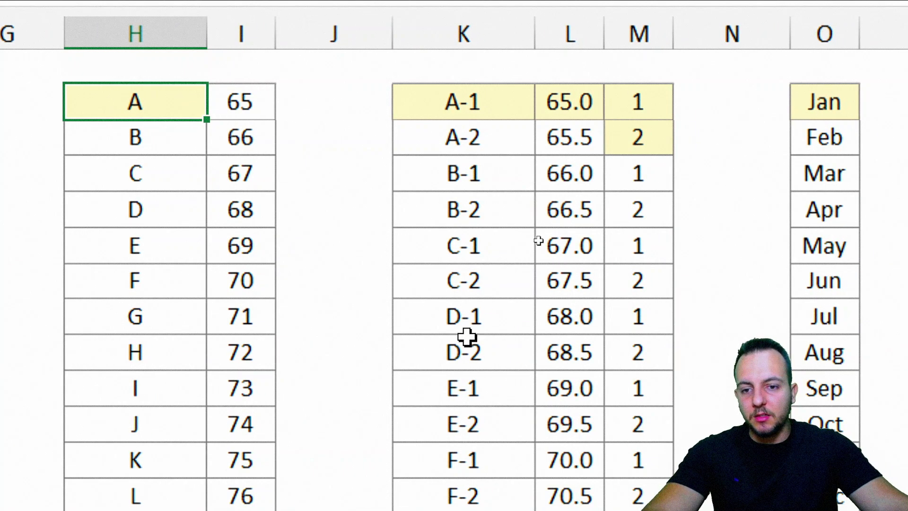
pyautogui.moveTo(337, 179); pyautogui.dragTo(298, 231)
pyautogui.moveTo(385, 194)
pyautogui.mouseDown()
pyautogui.moveTo(374, 227)
pyautogui.moveTo(349, 253)
pyautogui.mouseUp()
pyautogui.moveTo(326, 152)
pyautogui.mouseDown()
pyautogui.moveTo(371, 87)
pyautogui.moveTo(379, 161)
pyautogui.mouseUp()
pyautogui.moveTo(340, 122); pyautogui.dragTo(370, 121)
pyautogui.moveTo(306, 425)
pyautogui.mouseDown()
pyautogui.moveTo(321, 408)
pyautogui.moveTo(341, 447)
pyautogui.moveTo(340, 473)
pyautogui.mouseUp()
pyautogui.moveTo(378, 409); pyautogui.dragTo(390, 412)
pyautogui.moveTo(333, 327)
pyautogui.mouseDown()
pyautogui.moveTo(373, 326)
pyautogui.moveTo(387, 379)
pyautogui.mouseUp()
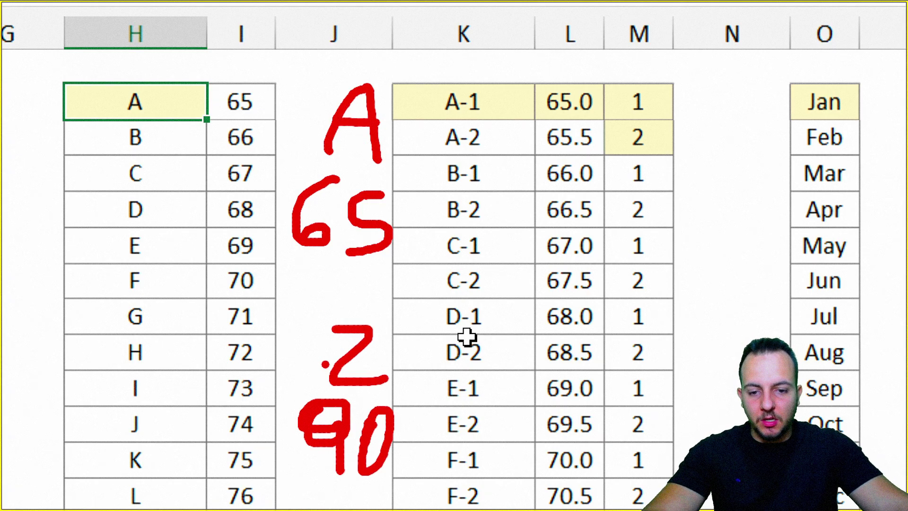
pyautogui.moveTo(322, 364); pyautogui.dragTo(389, 362)
pyautogui.moveTo(262, 193); pyautogui.dragTo(265, 221)
pyautogui.moveTo(283, 207); pyautogui.dragTo(130, 206)
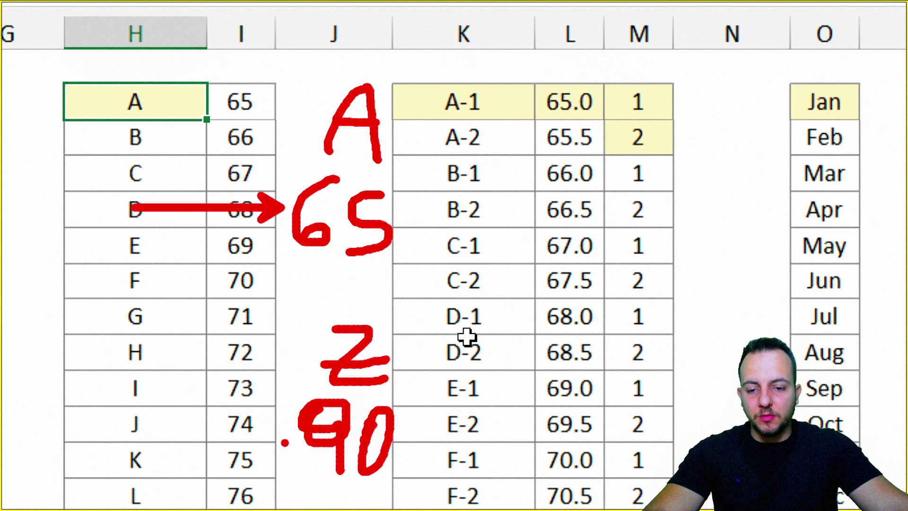
pyautogui.moveTo(254, 425); pyautogui.dragTo(257, 453)
pyautogui.moveTo(279, 439); pyautogui.dragTo(140, 439)
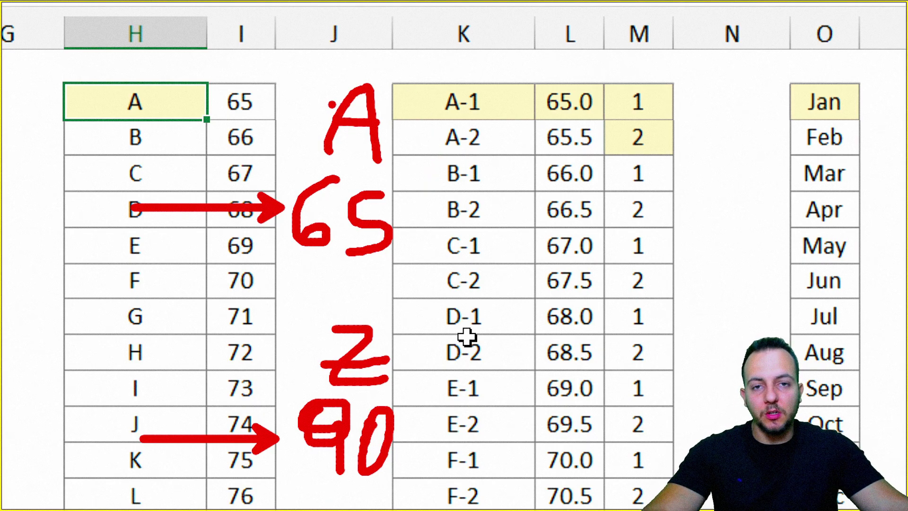
# Clear the whole letter-and-code table in columns H and I
pyautogui.press('Escape')
pyautogui.keyDown('shift'); pyautogui.click(246, 348); pyautogui.keyUp('shift')
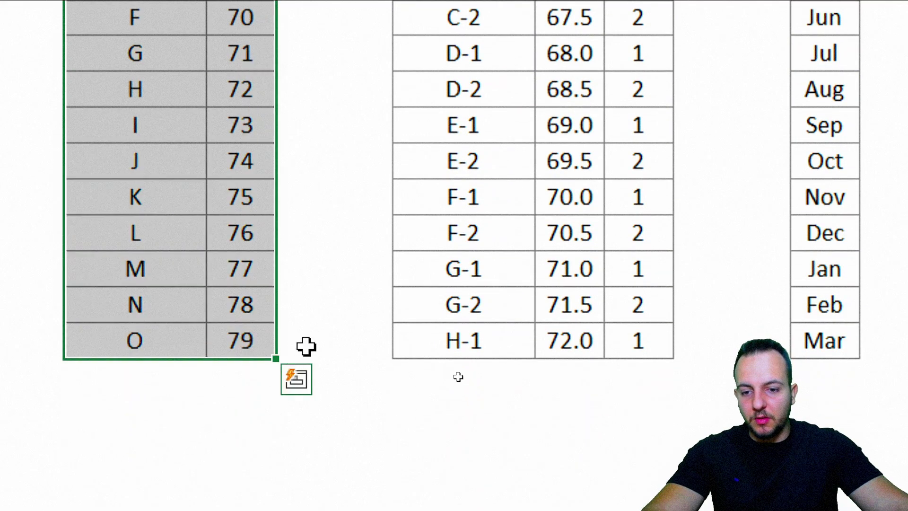
pyautogui.press('Delete')
# Enter =CHAR(65) in H2 so it shows the letter A
pyautogui.click(324, 97)
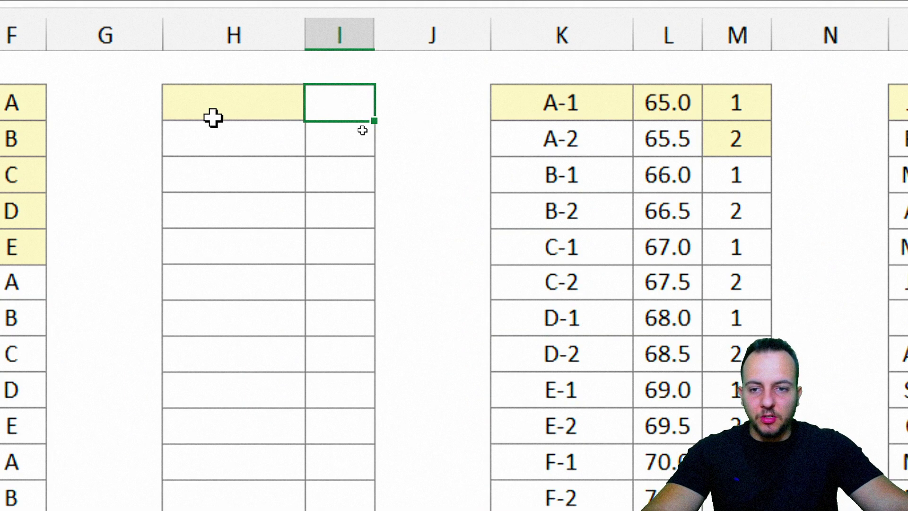
pyautogui.click(213, 111)
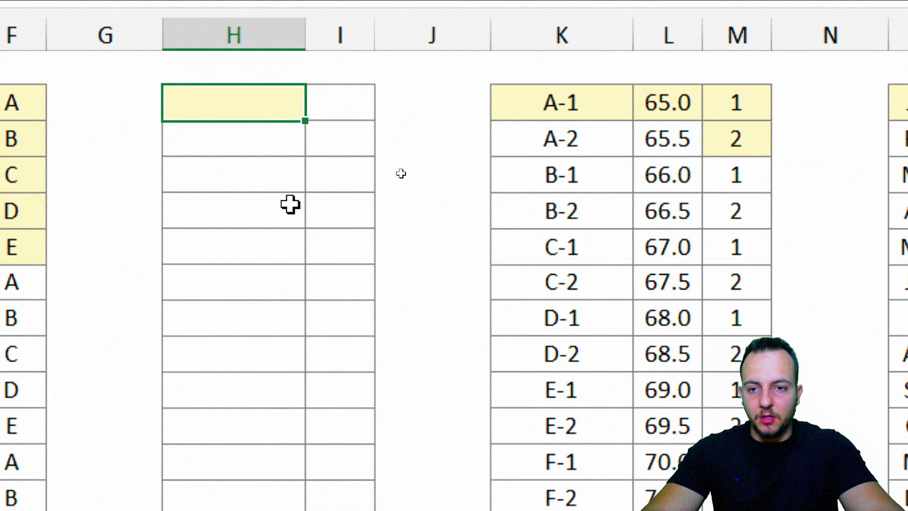
pyautogui.write('=CHAR')
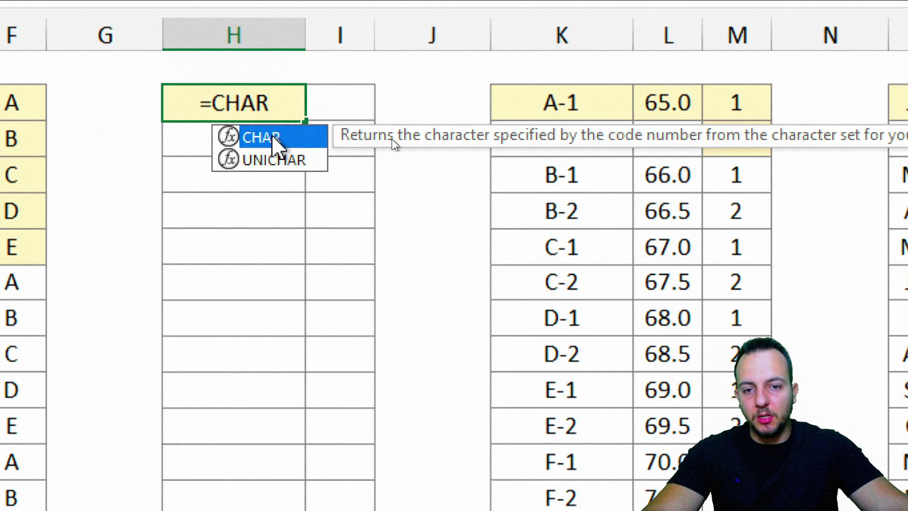
pyautogui.doubleClick(270, 141)
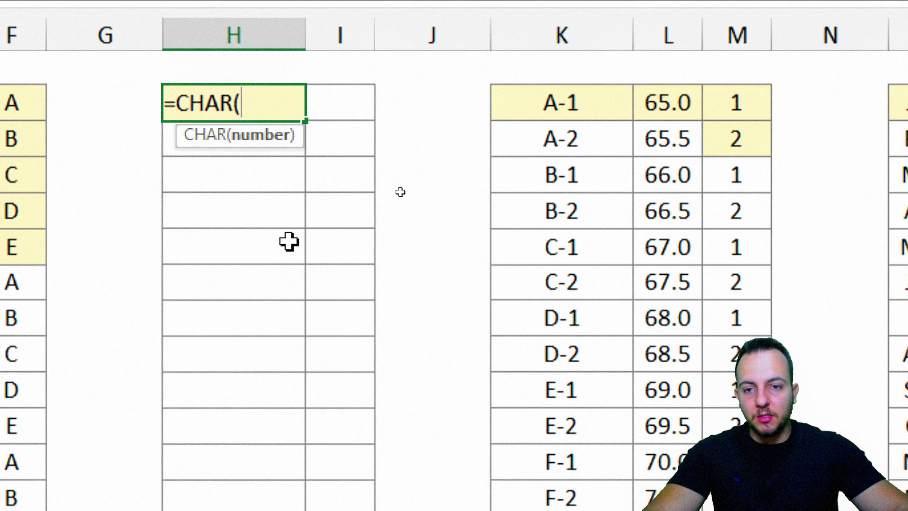
pyautogui.write('65)')
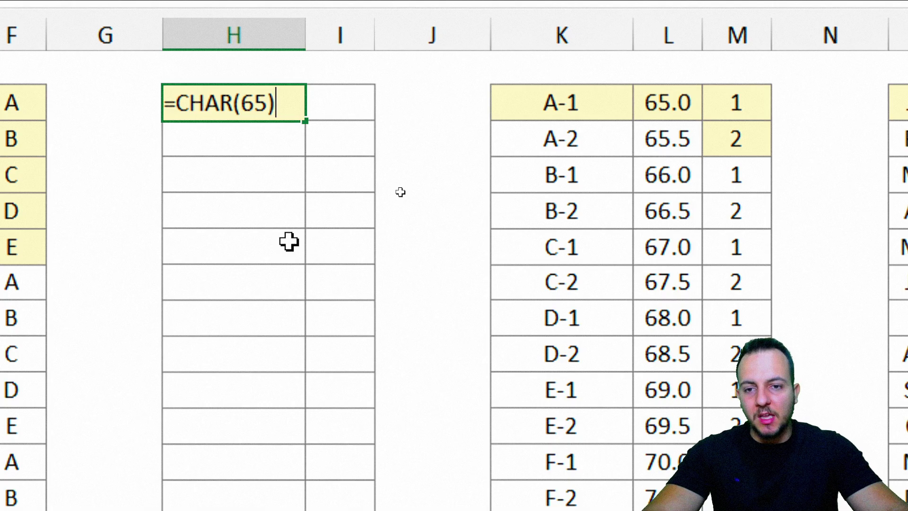
pyautogui.press('Return')
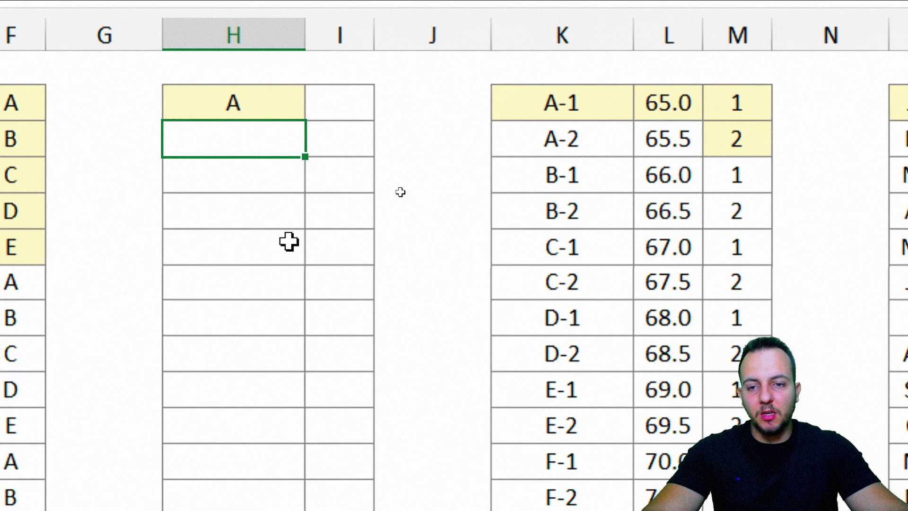
pyautogui.doubleClick(227, 105)
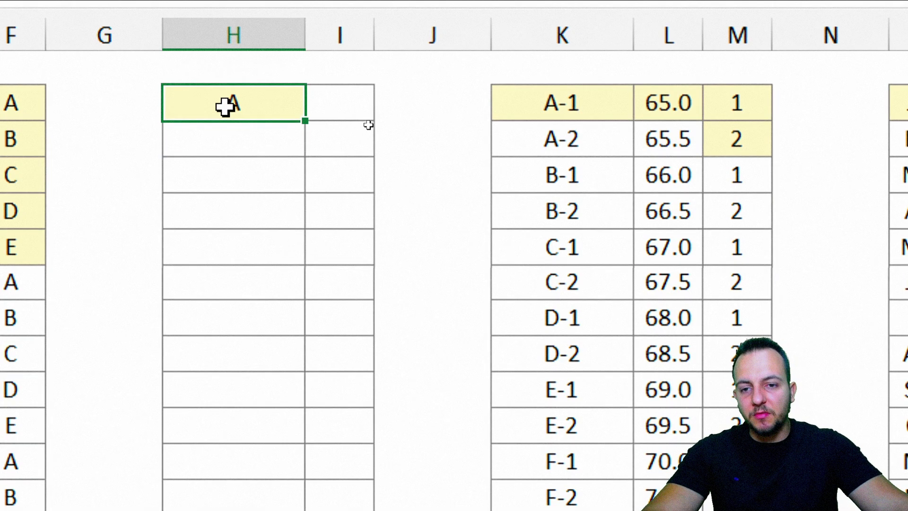
pyautogui.moveTo(233, 103); pyautogui.dragTo(289, 101)
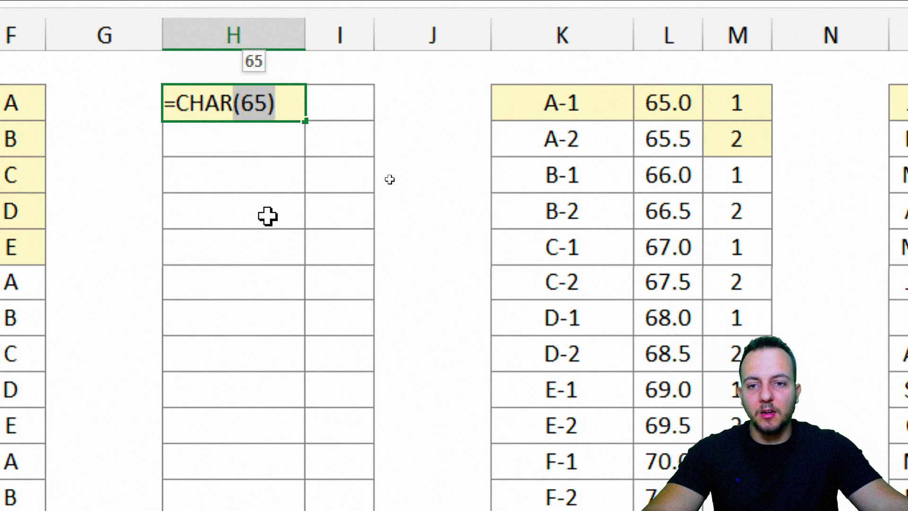
pyautogui.press('Escape')
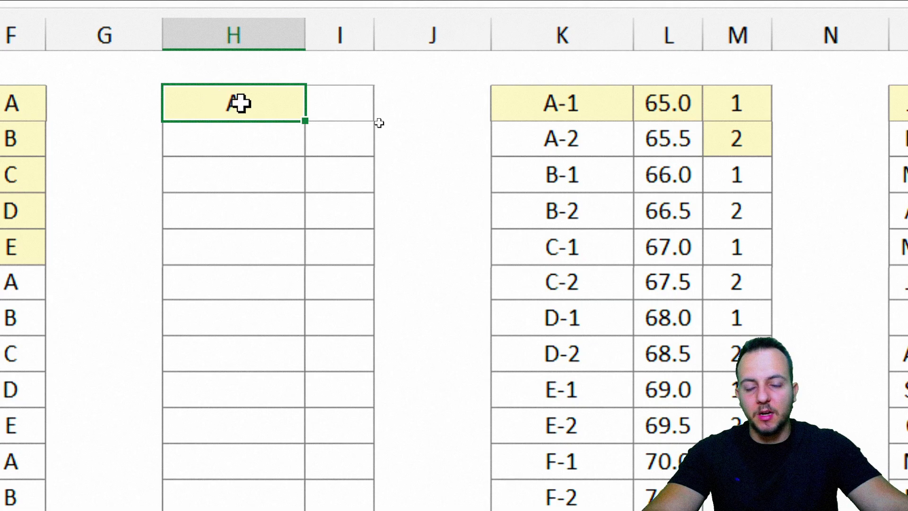
# Enter =CHAR(66) in H3 to show B, then delete it again
pyautogui.click(275, 138)
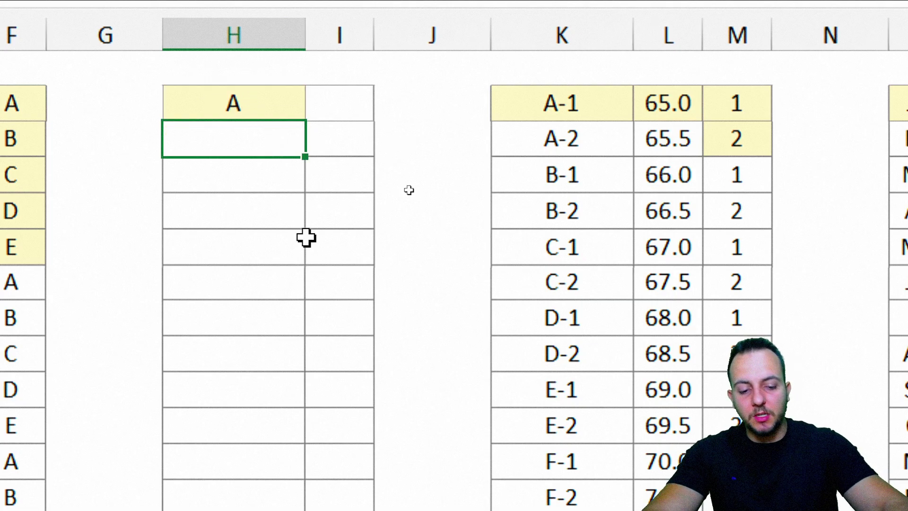
pyautogui.write('=CHAR(')
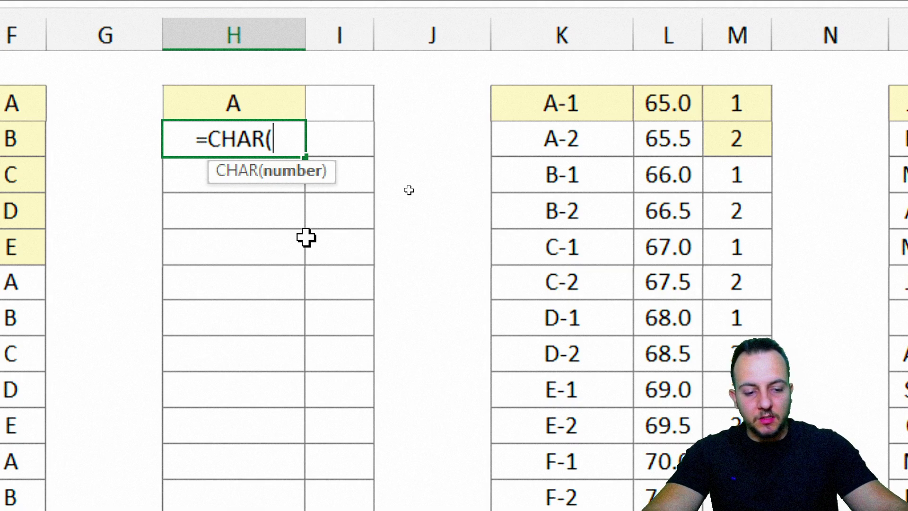
pyautogui.write('66)')
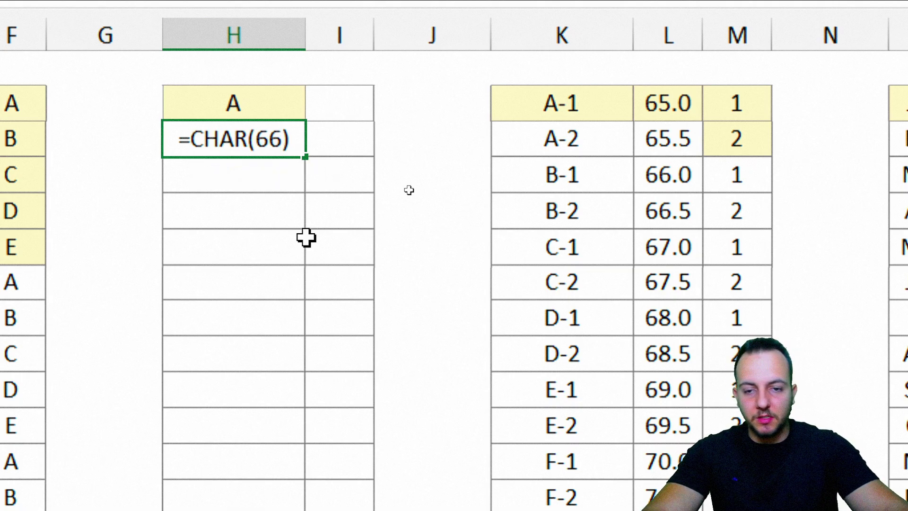
pyautogui.press('Return')
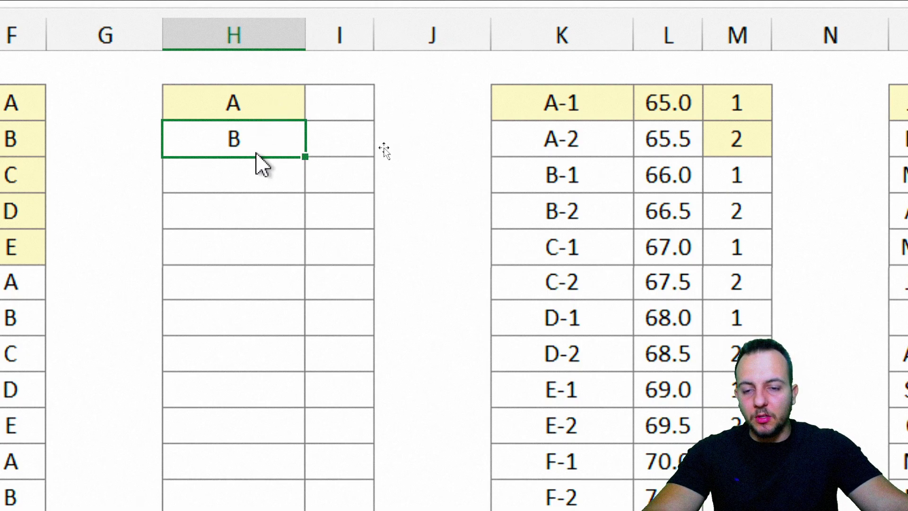
pyautogui.doubleClick(269, 142)
pyautogui.press('Escape')
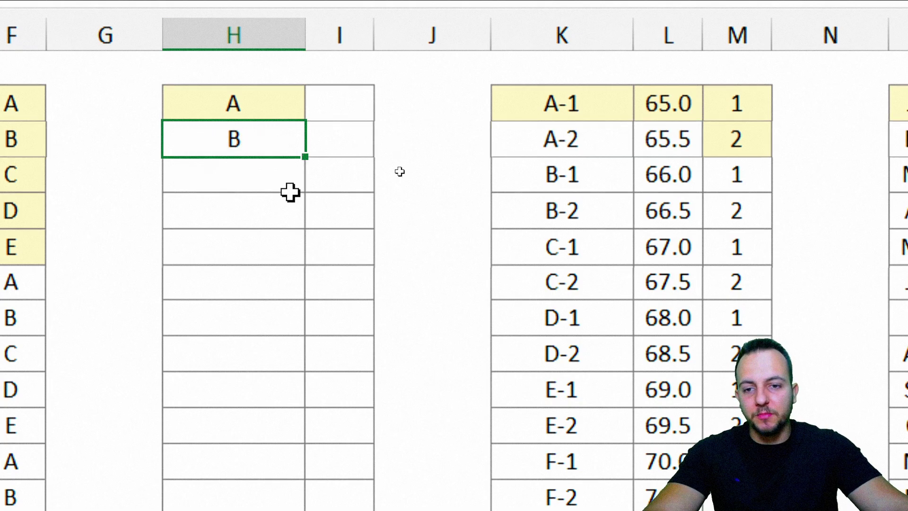
pyautogui.press('Delete')
# Copy the =CHAR(65) A down column H and inspect a copied cell's formula
pyautogui.click(269, 106)
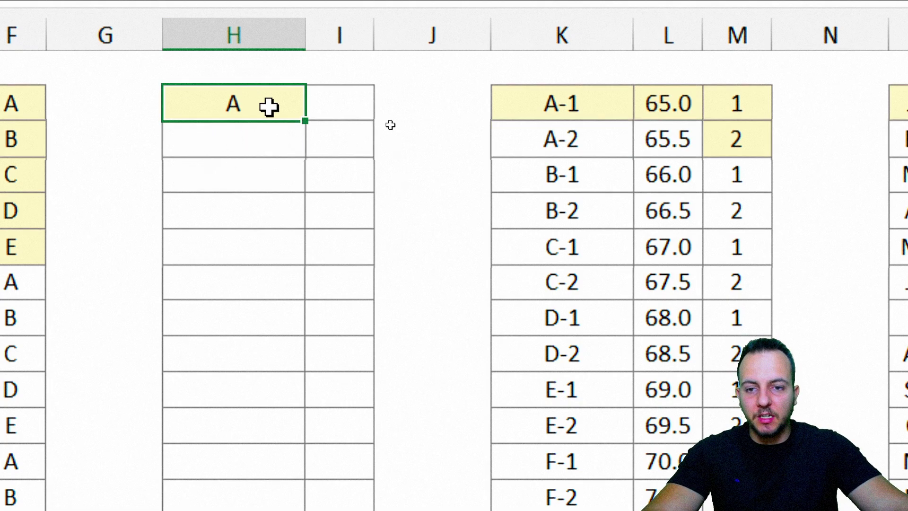
pyautogui.moveTo(305, 120); pyautogui.dragTo(258, 448)
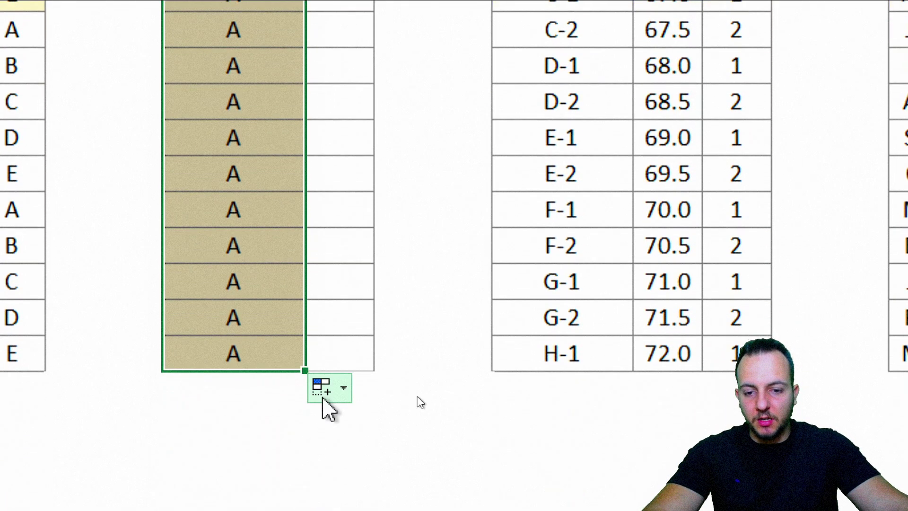
pyautogui.click(321, 416)
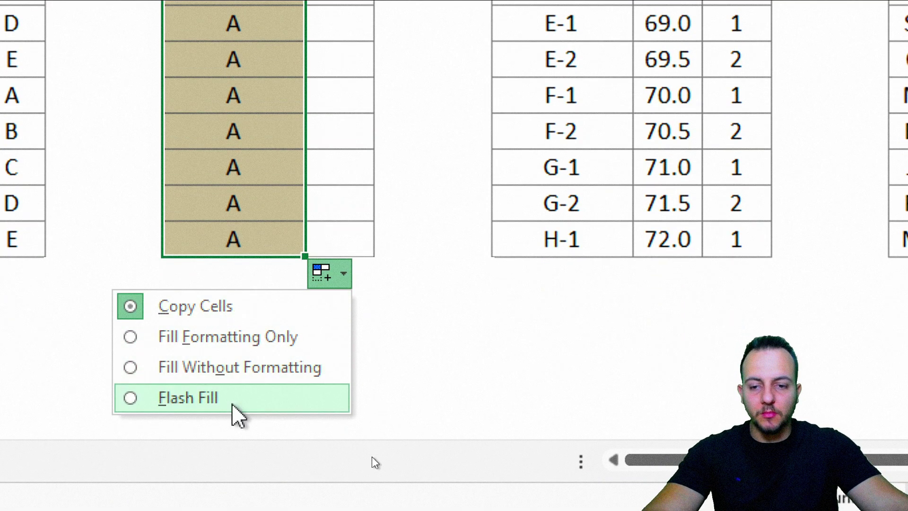
pyautogui.press('Escape')
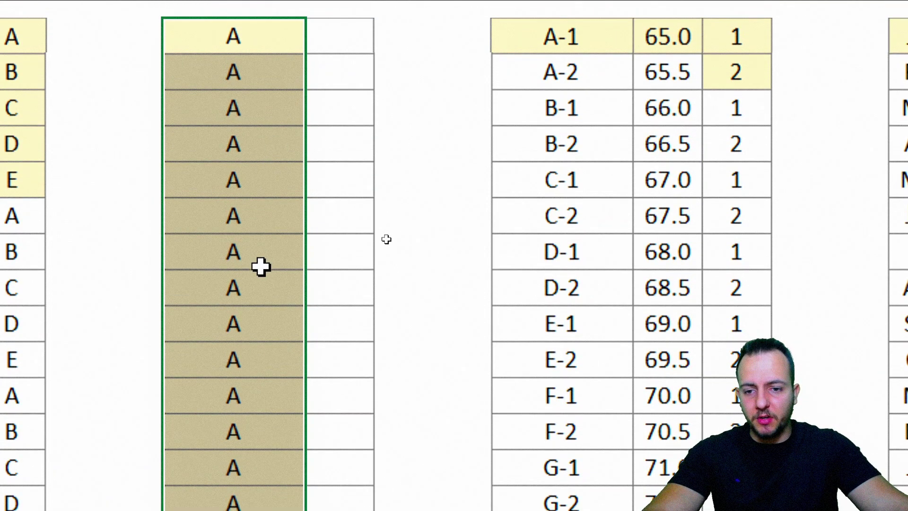
pyautogui.click(268, 283)
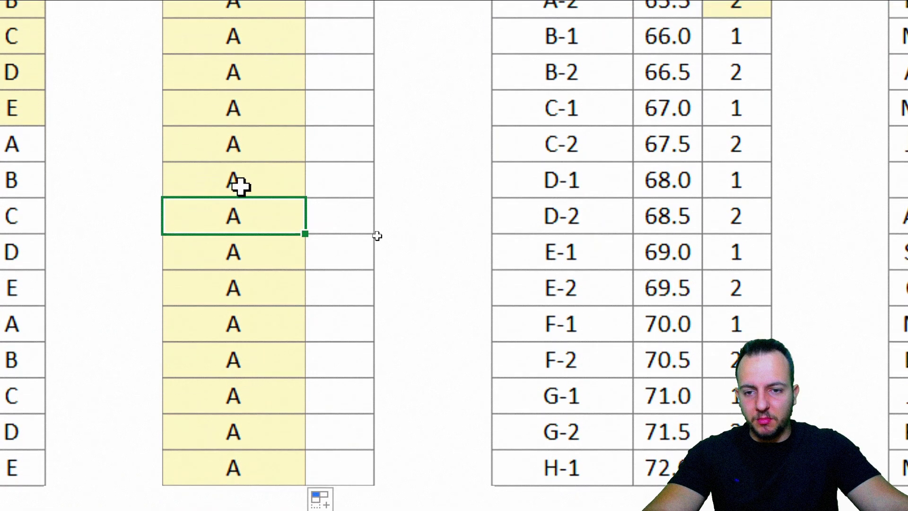
pyautogui.doubleClick(261, 147)
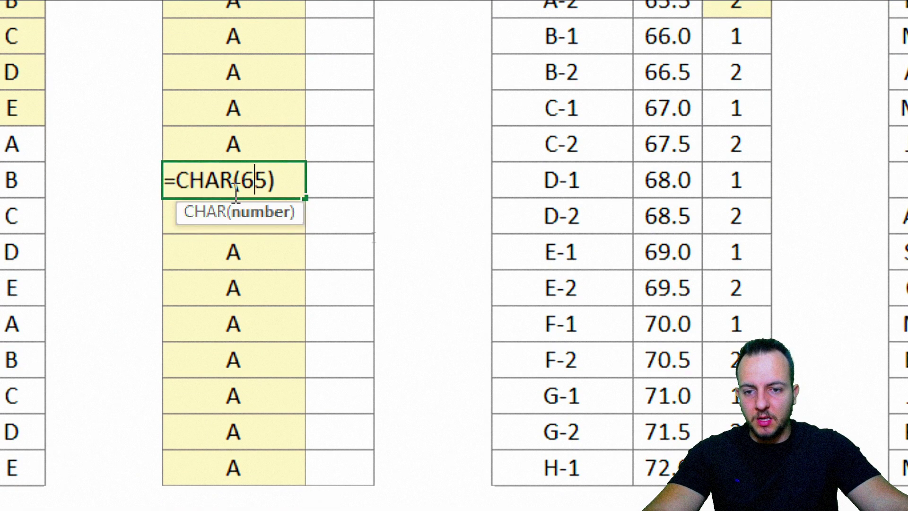
pyautogui.moveTo(240, 181); pyautogui.dragTo(255, 181)
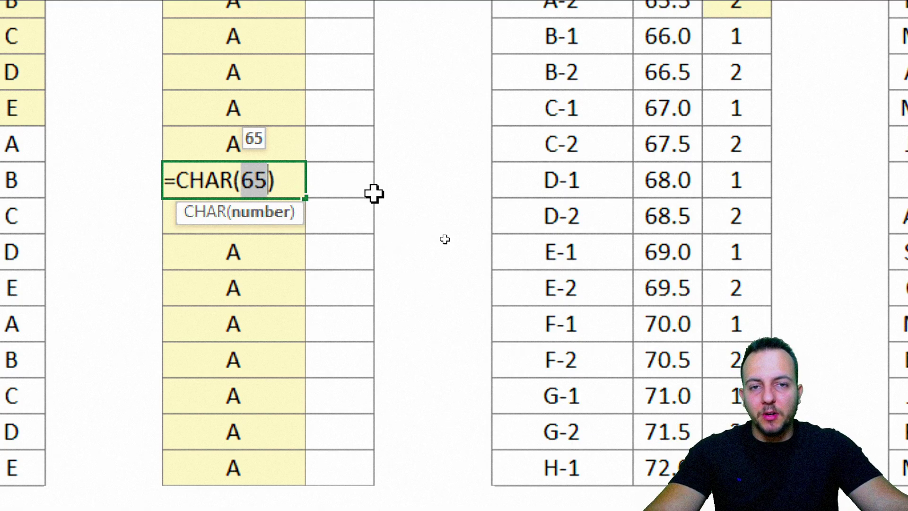
pyautogui.hotkey('ctrl', 'Return')
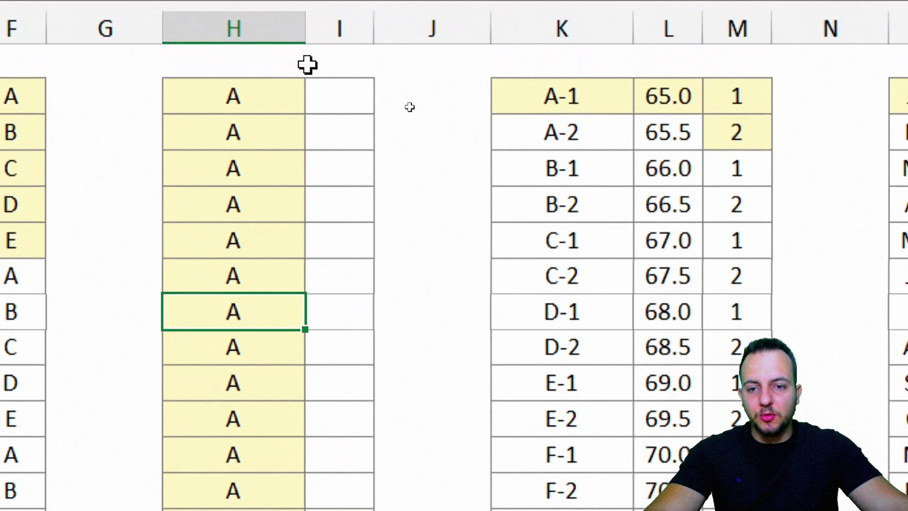
# Step through the table rows, then undo the fill so only the top A remains
pyautogui.click(265, 132)
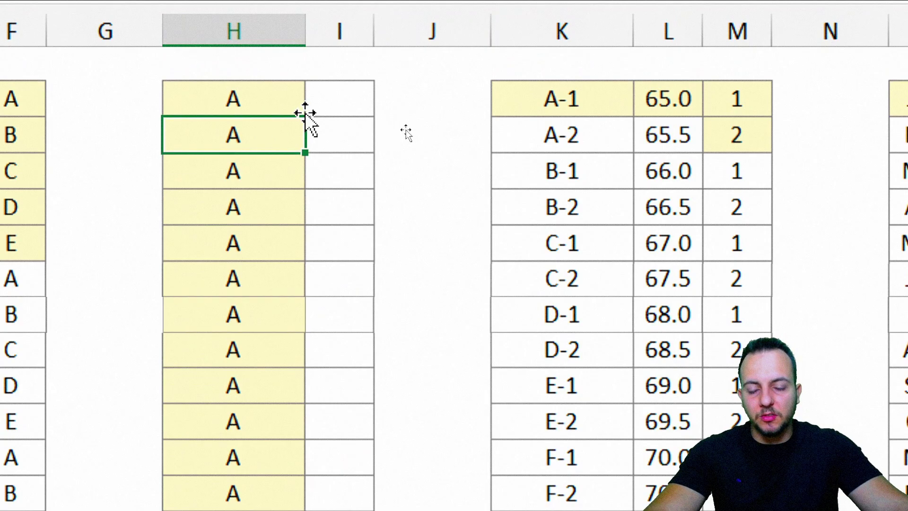
pyautogui.press('Up')
pyautogui.hotkey('shift', 'space')
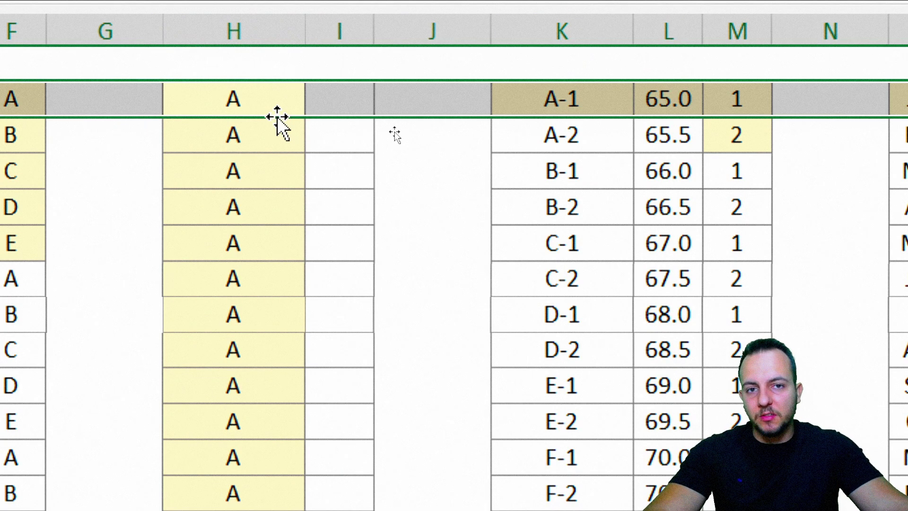
pyautogui.press('Down')
pyautogui.hotkey('shift', 'space')
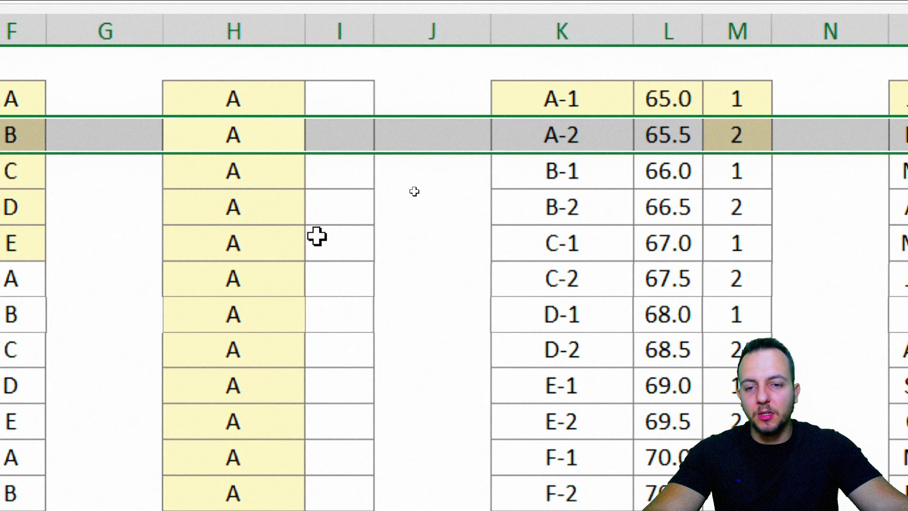
pyautogui.press('Down')
pyautogui.hotkey('shift', 'space')
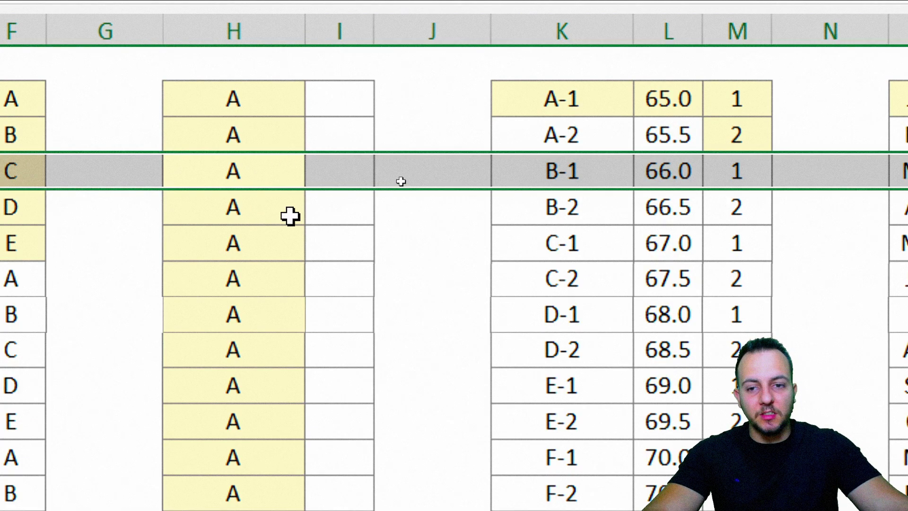
pyautogui.press('Down')
pyautogui.press('Down')
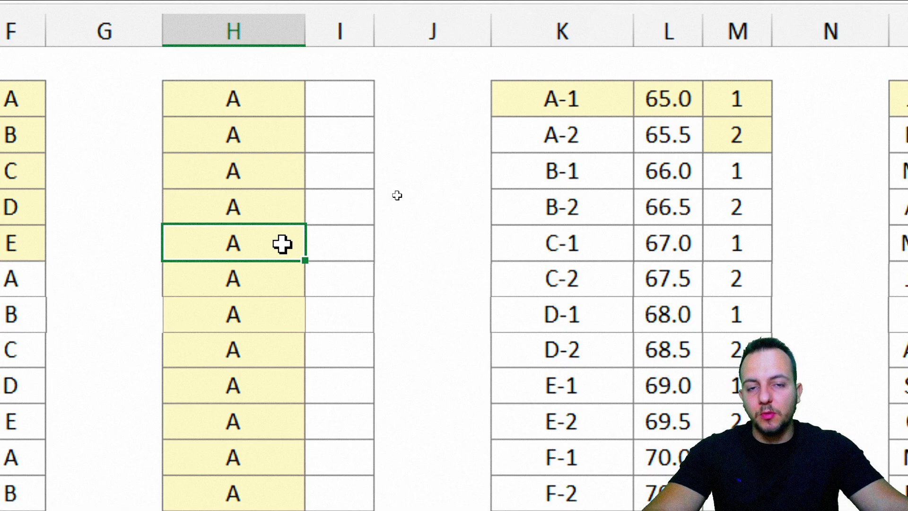
pyautogui.hotkey('ctrl', 'z')
# Enter 65, 66 and 67 at the top of column I, then undo 66 and 67
pyautogui.press('Right')
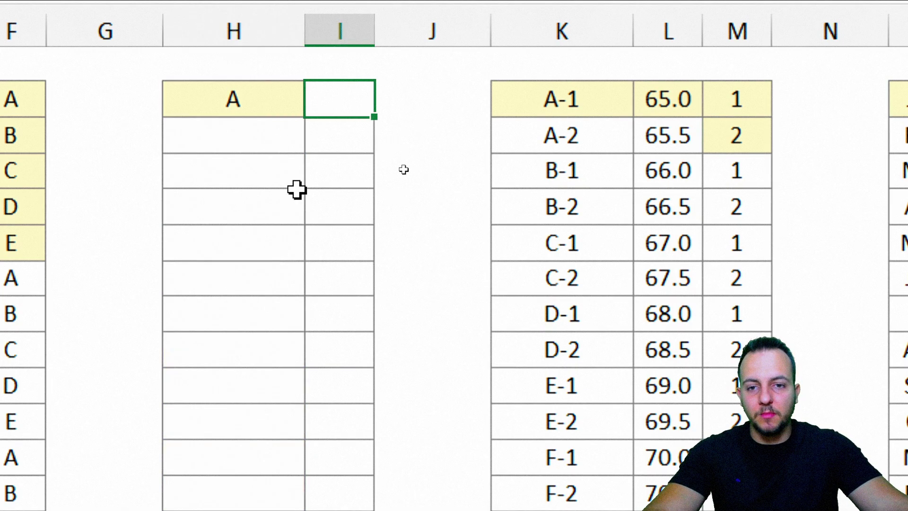
pyautogui.click(346, 31)
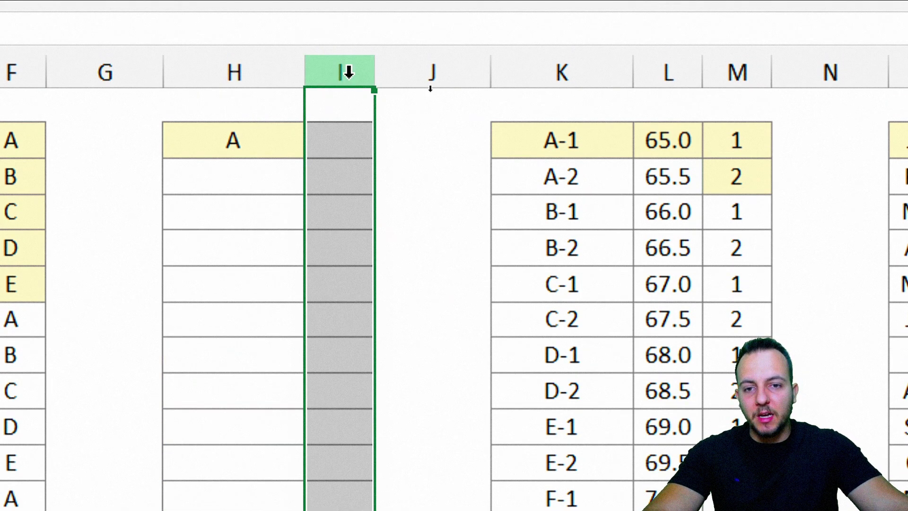
pyautogui.click(349, 137)
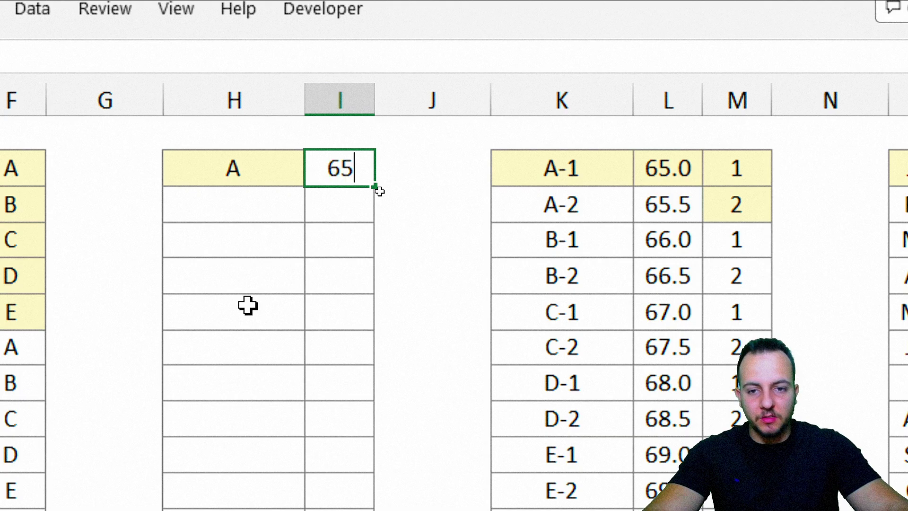
pyautogui.press('Return')
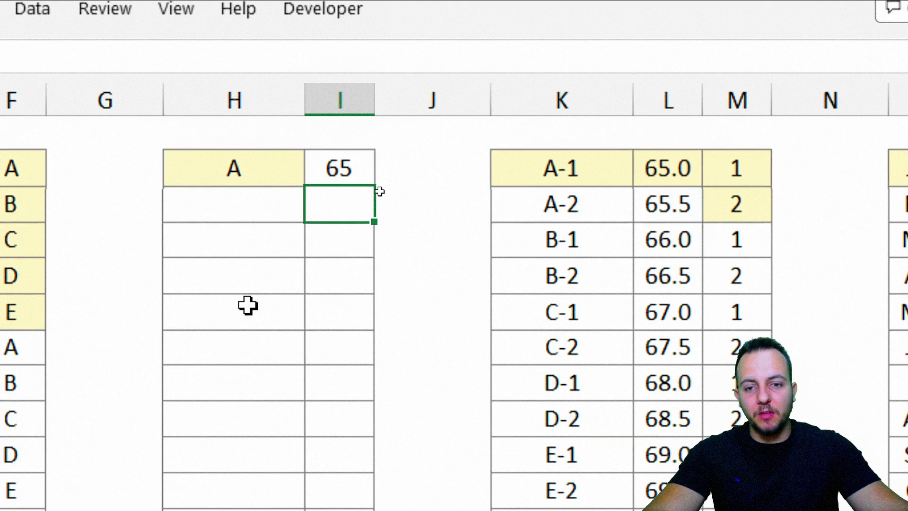
pyautogui.write('66')
pyautogui.press('Return')
pyautogui.write('67')
pyautogui.press('Return')
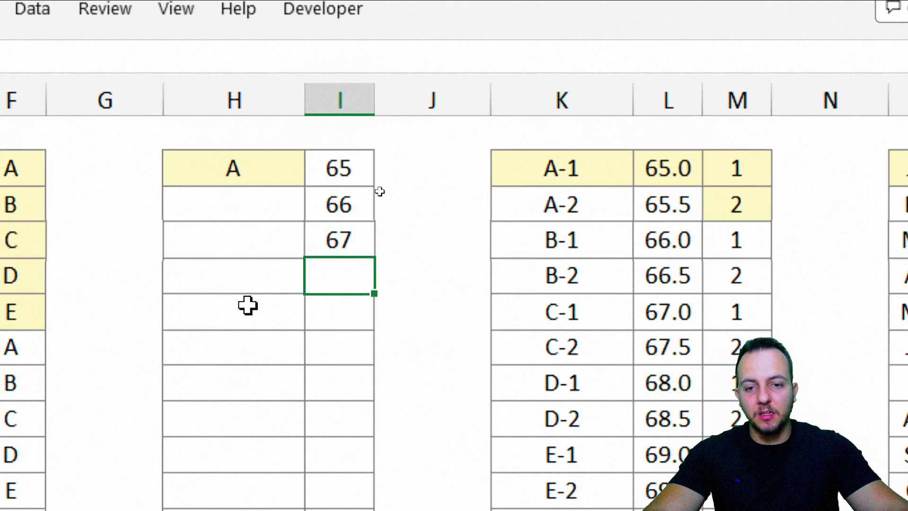
pyautogui.hotkey('ctrl', 'z')
pyautogui.hotkey('ctrl', 'z')
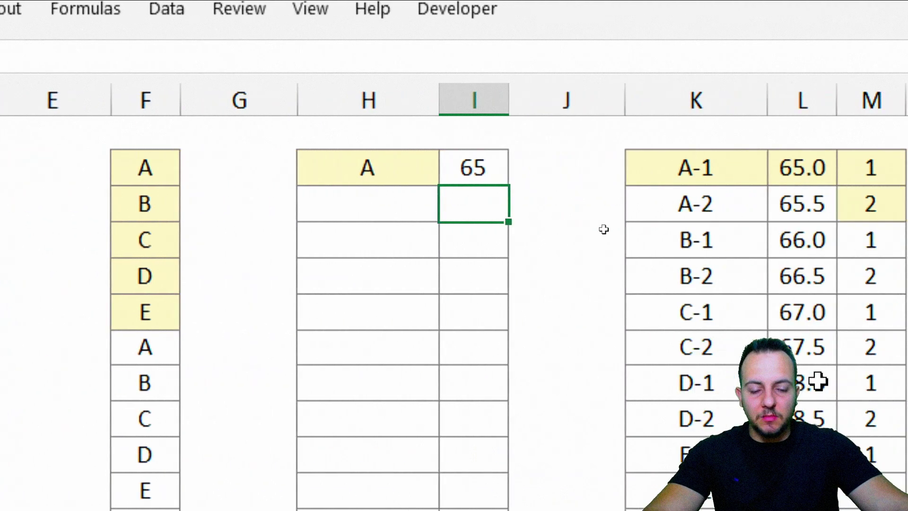
# Drag 65 down column I and switch Auto Fill to Fill Series, counting 65 to 79
pyautogui.moveTo(378, 172); pyautogui.dragTo(356, 409)
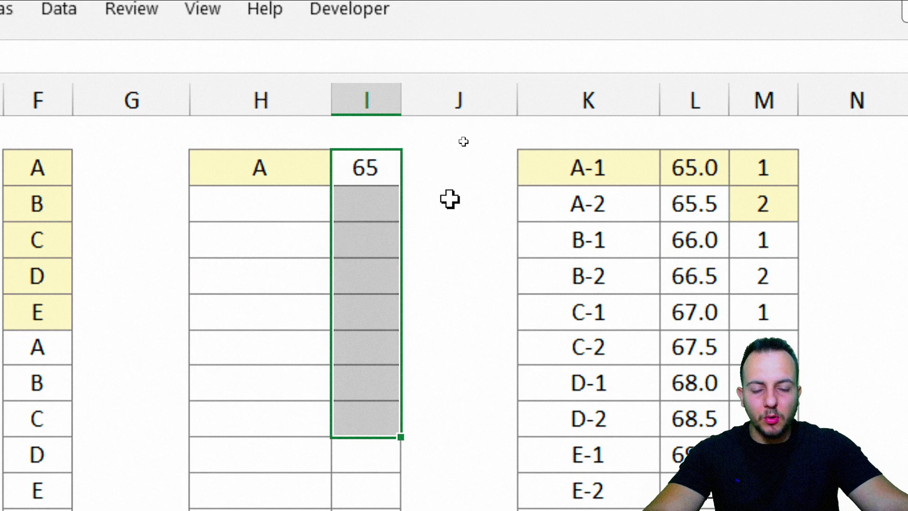
pyautogui.click(370, 168)
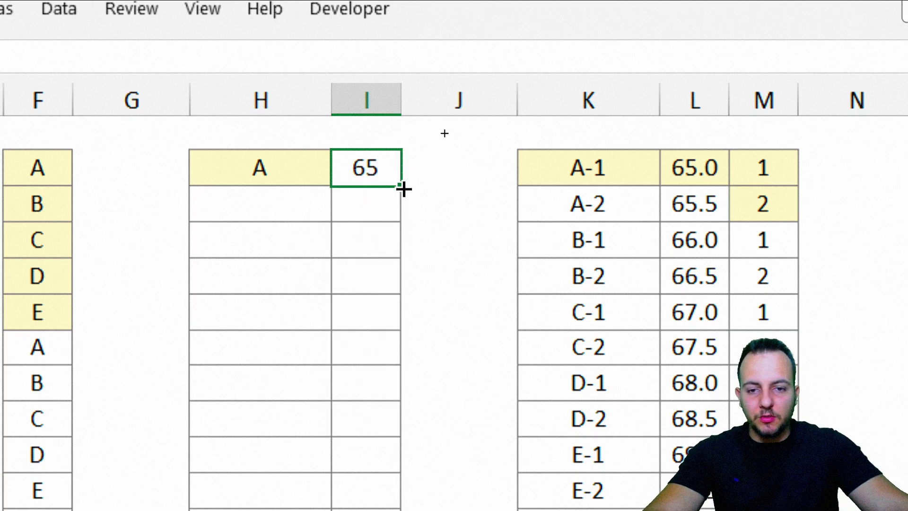
pyautogui.moveTo(401, 187); pyautogui.dragTo(365, 448)
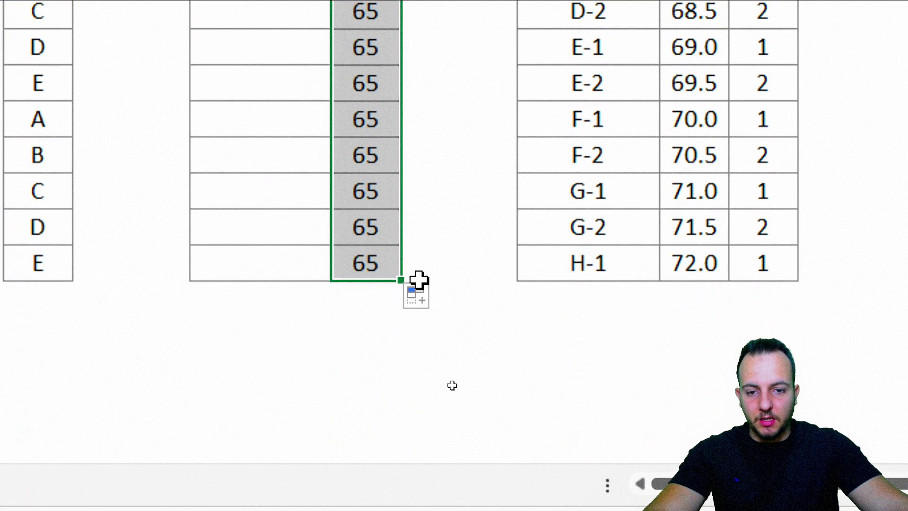
pyautogui.click(418, 297)
pyautogui.click(326, 350)
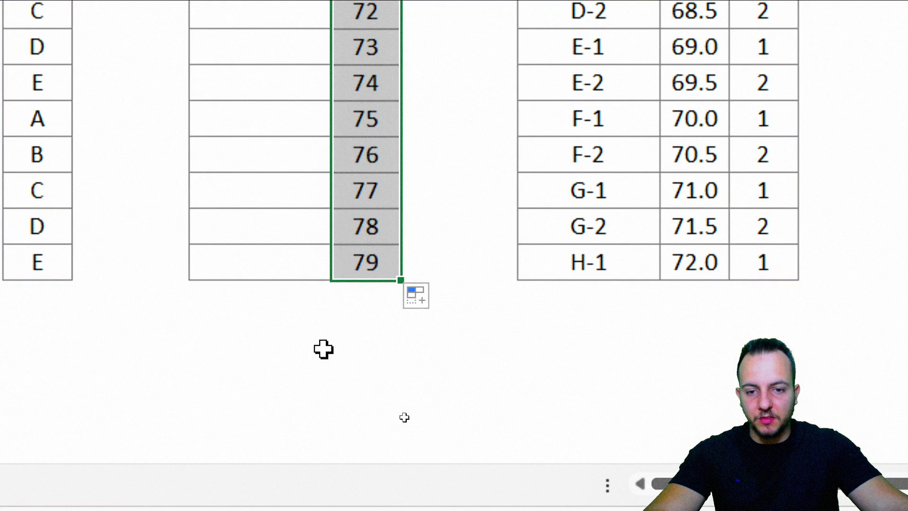
# Change the first H formula from =CHAR(65) to reference the 65 code cell in column I
pyautogui.click(278, 147)
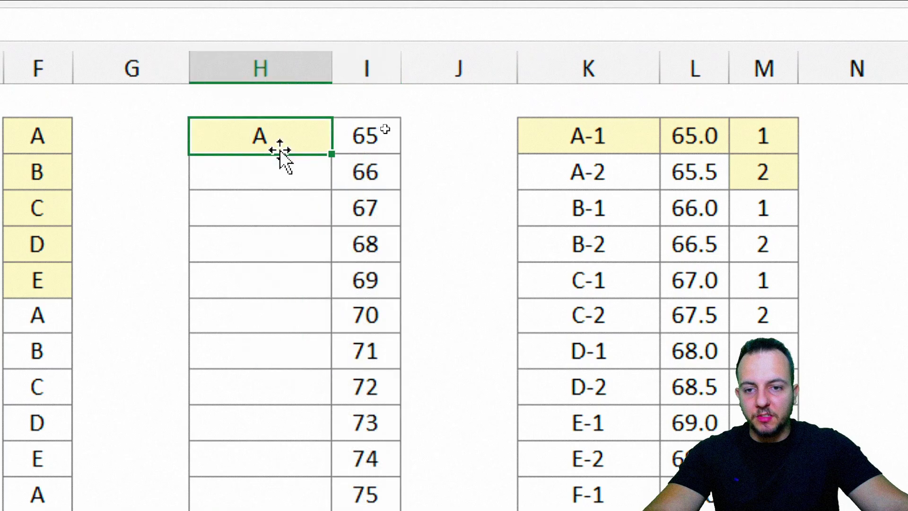
pyautogui.doubleClick(293, 141)
pyautogui.doubleClick(281, 137)
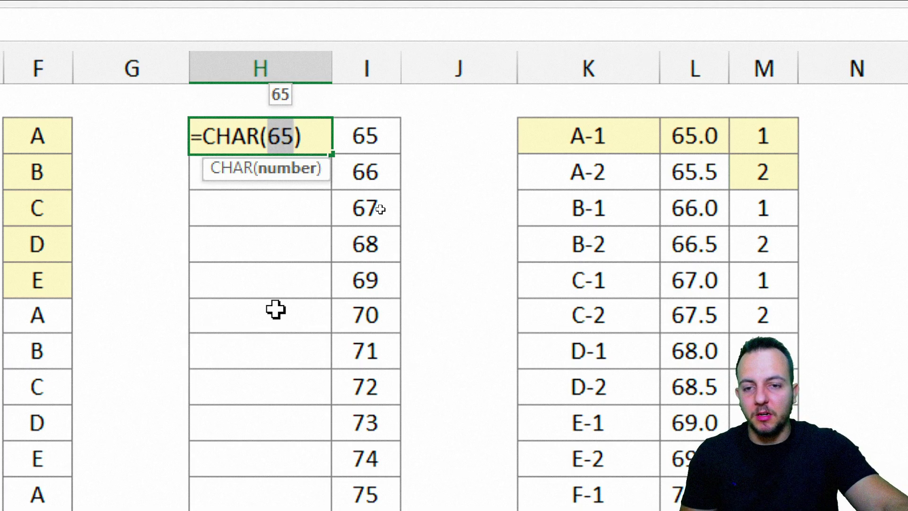
pyautogui.press('BackSpace')
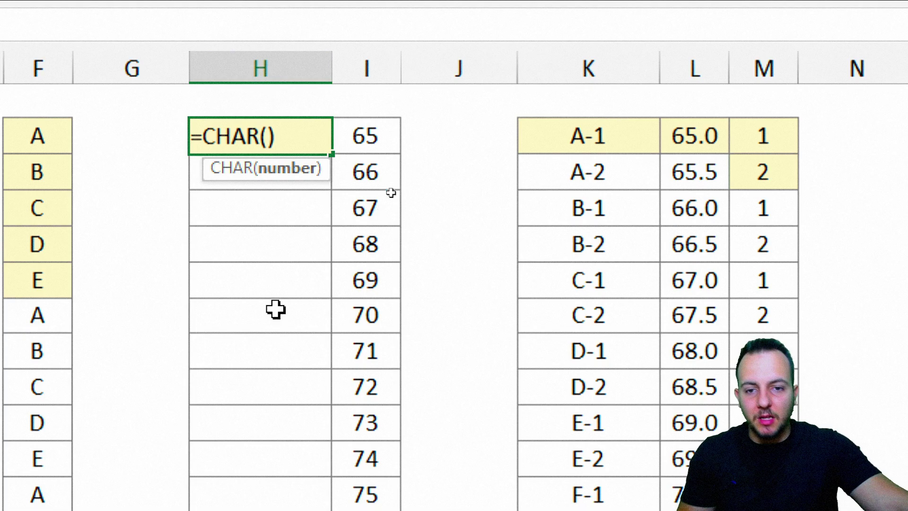
pyautogui.click(381, 135)
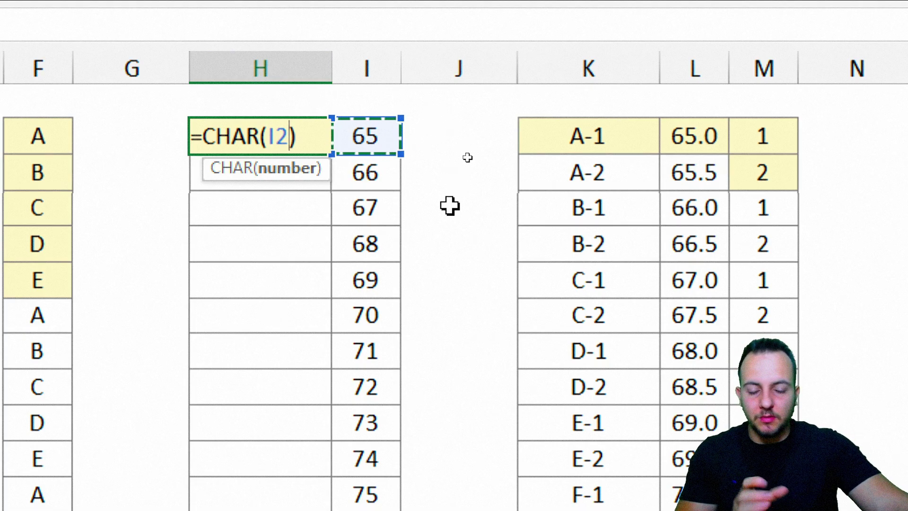
pyautogui.press('Return')
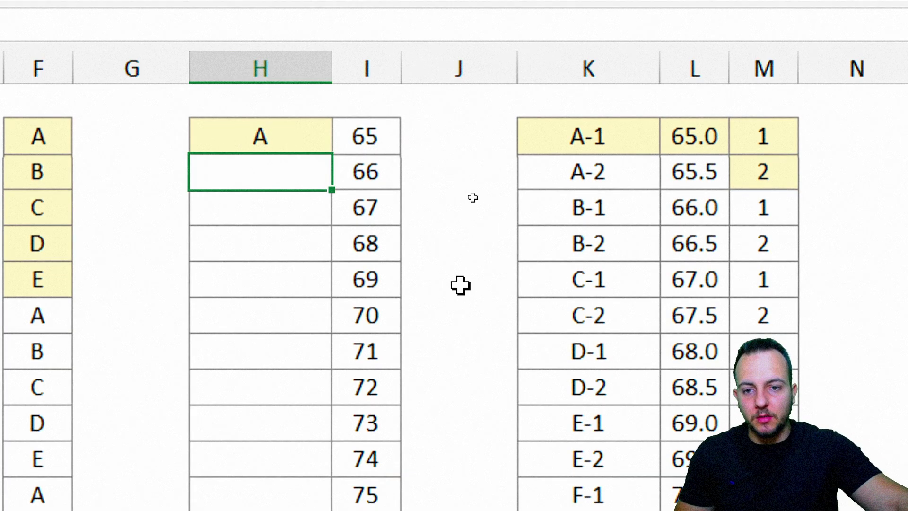
# Try retargeting the first cell's CHAR reference to I8, then cancel the edit
pyautogui.click(306, 138)
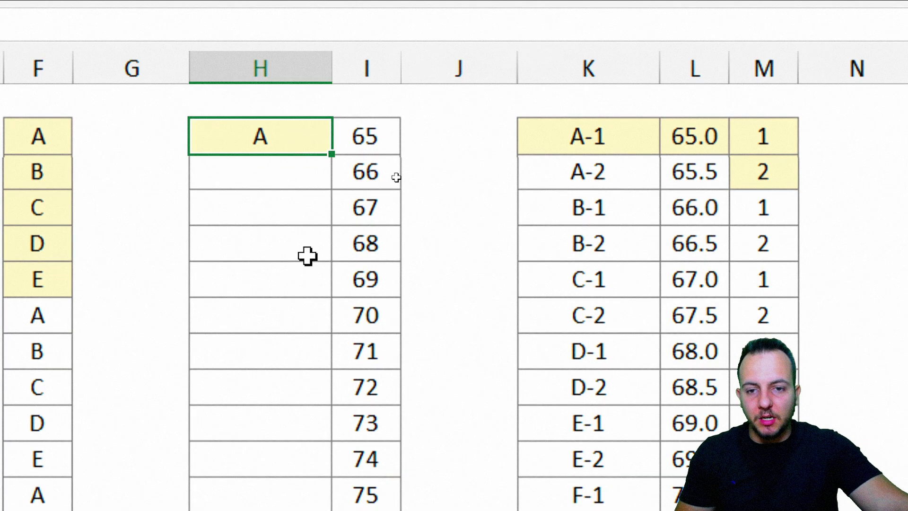
pyautogui.click(303, 185)
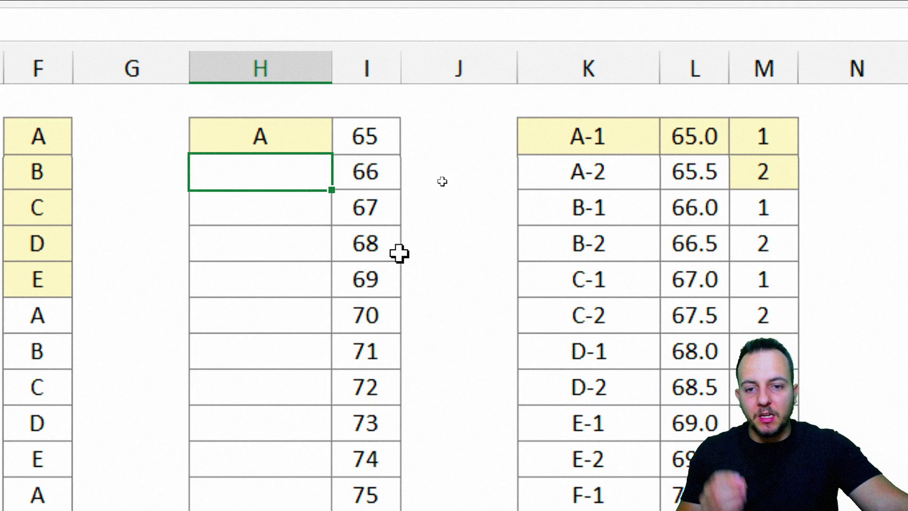
pyautogui.doubleClick(298, 140)
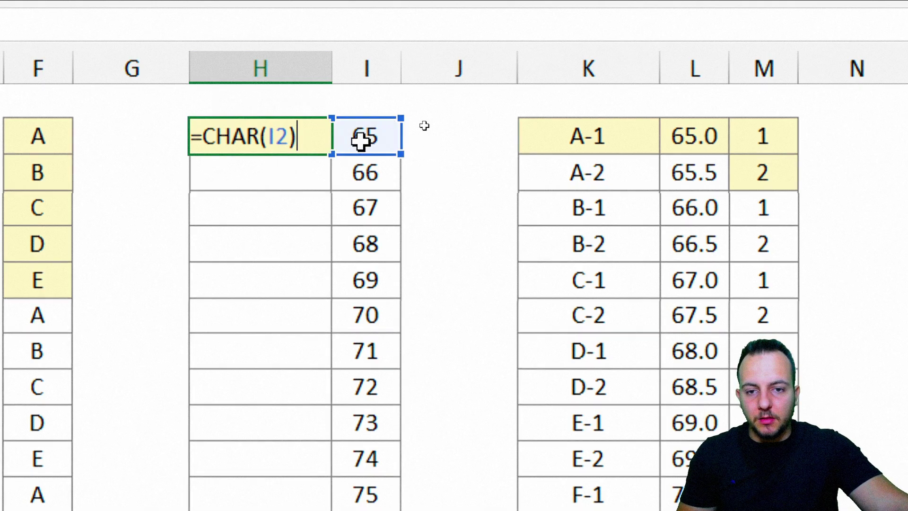
pyautogui.moveTo(377, 162); pyautogui.dragTo(358, 376)
pyautogui.press('Escape')
pyautogui.click(296, 173)
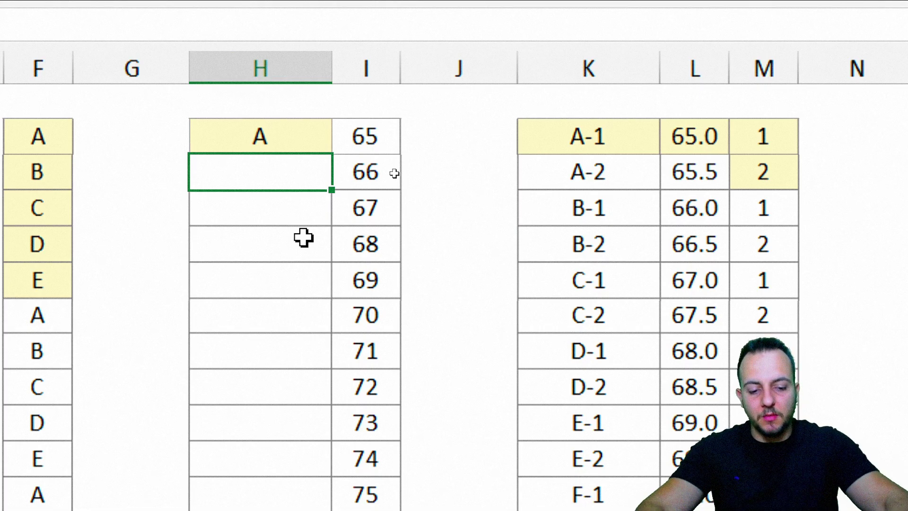
# Enter =CHAR( reading code 66 in the next row, producing B
pyautogui.write('=CHAR(')
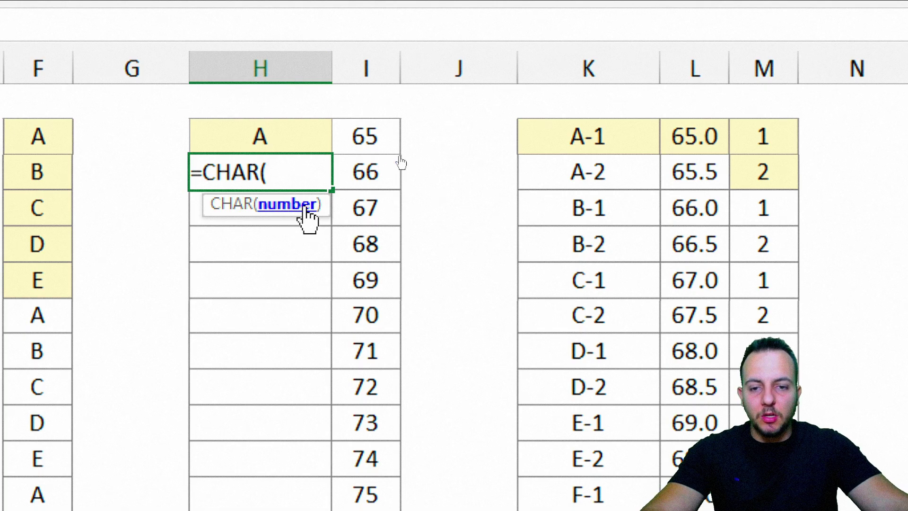
pyautogui.click(375, 176)
pyautogui.press('Return')
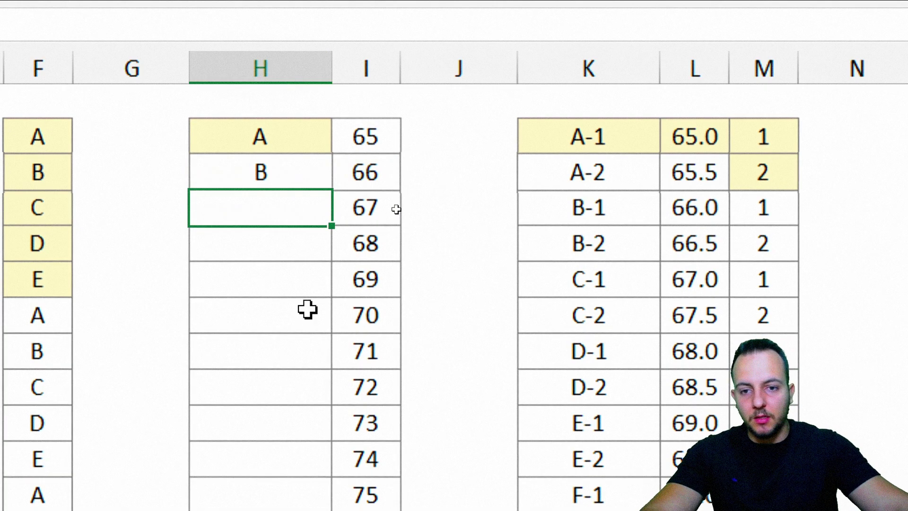
pyautogui.click(304, 179)
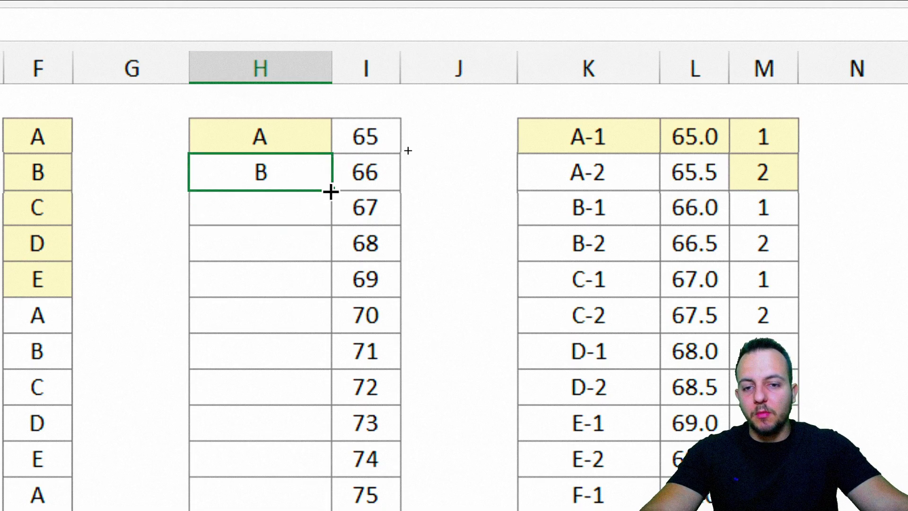
# Copy the B cell's CHAR formula down column H to the last code row, giving letters A to O
pyautogui.moveTo(330, 191); pyautogui.dragTo(300, 446)
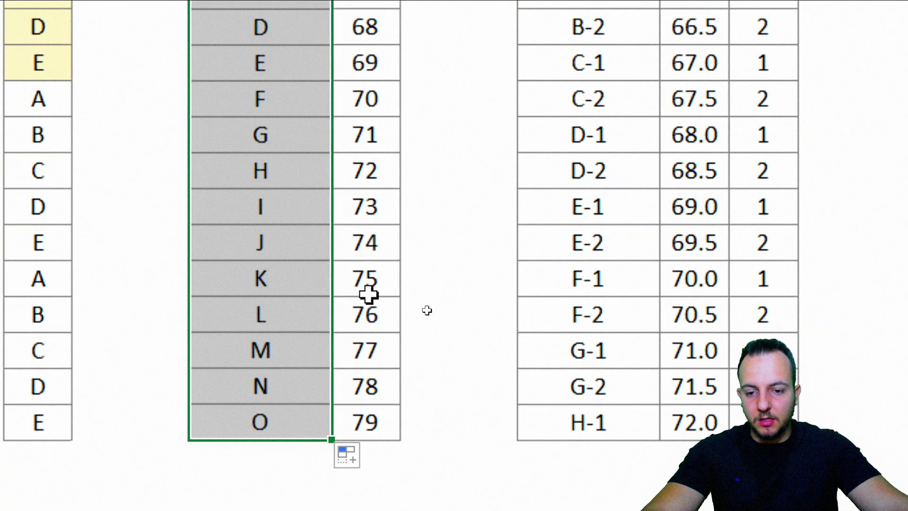
pyautogui.click(303, 97)
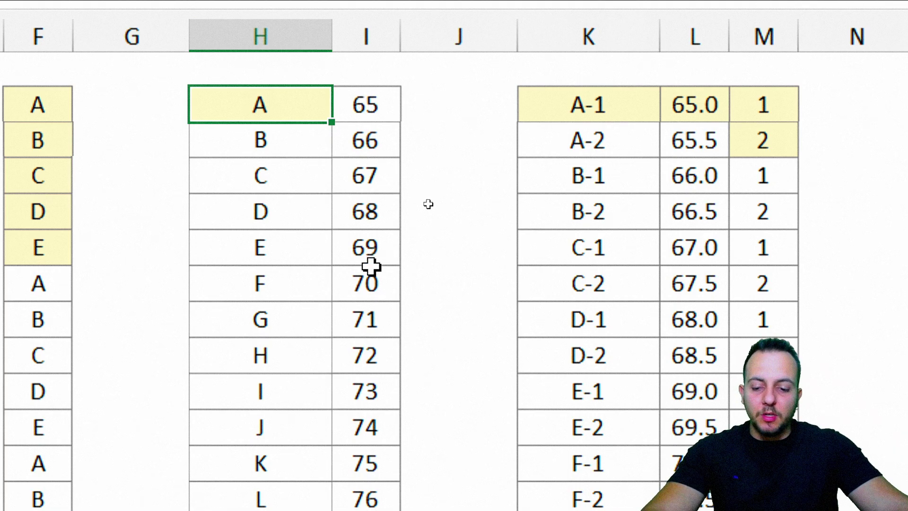
pyautogui.moveTo(449, 157)
pyautogui.mouseDown()
pyautogui.moveTo(421, 215)
pyautogui.moveTo(428, 208)
pyautogui.mouseUp()
pyautogui.moveTo(520, 160); pyautogui.dragTo(473, 222)
pyautogui.moveTo(461, 253)
pyautogui.mouseDown()
pyautogui.moveTo(480, 272)
pyautogui.moveTo(467, 328)
pyautogui.mouseUp()
pyautogui.moveTo(496, 262)
pyautogui.mouseDown()
pyautogui.moveTo(525, 257)
pyautogui.moveTo(480, 284)
pyautogui.mouseUp()
pyautogui.click(452, 210)
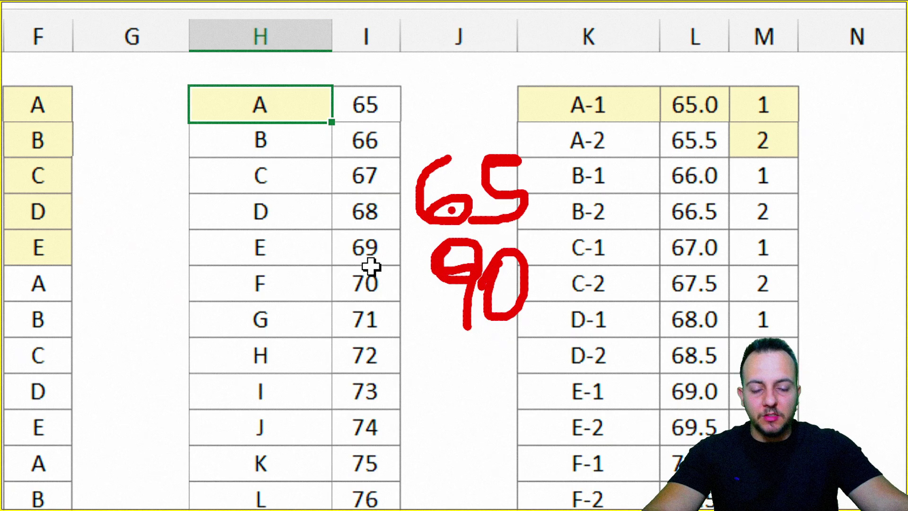
pyautogui.moveTo(410, 230); pyautogui.dragTo(429, 290)
pyautogui.click(445, 299)
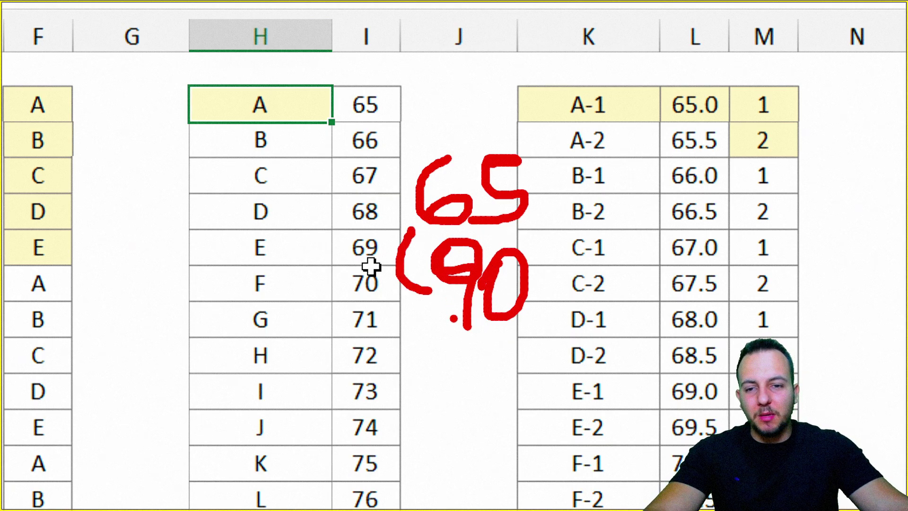
pyautogui.press('Escape')
# Enter =CHAR() in the top H cell referencing its code 65 in column I, showing A
pyautogui.write('=CHAR(')
pyautogui.click(381, 89)
pyautogui.write(')')
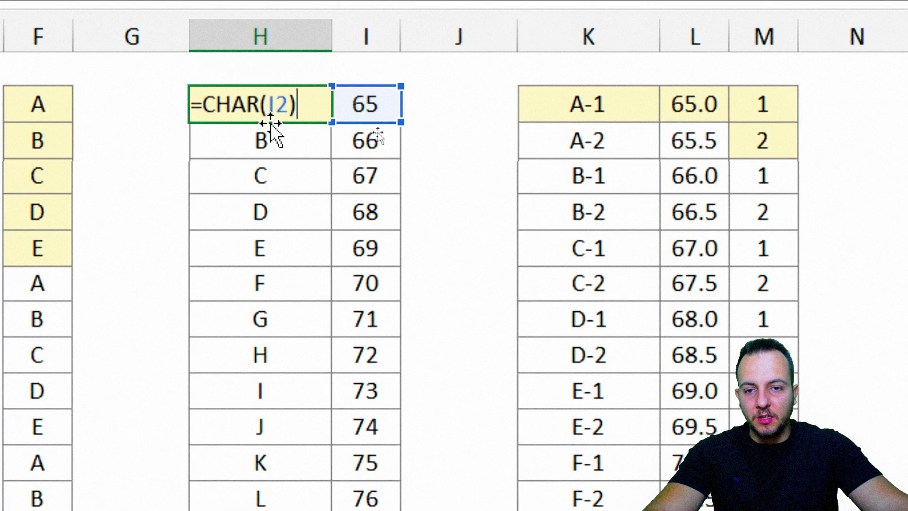
pyautogui.click(350, 97)
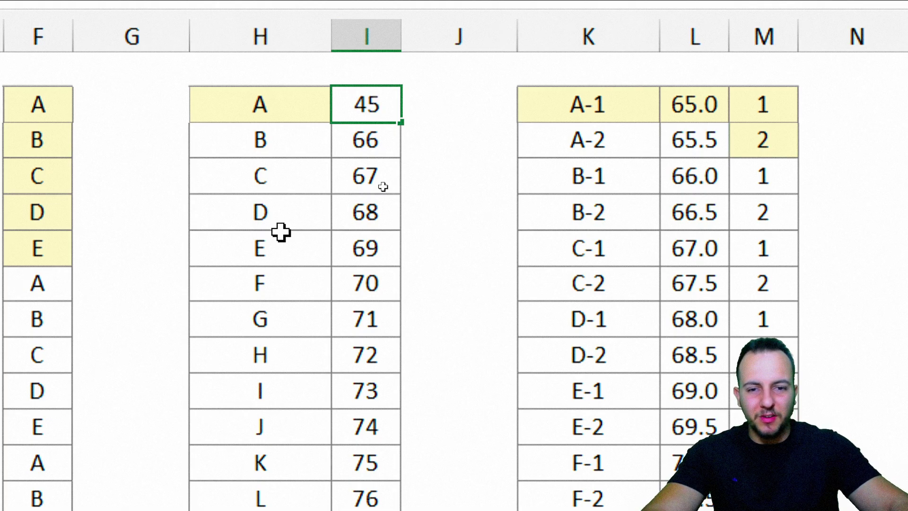
# Enter code 45 to see a dash in column H, then retype 65
pyautogui.press('Return')
pyautogui.press('Up')
pyautogui.press('Left')
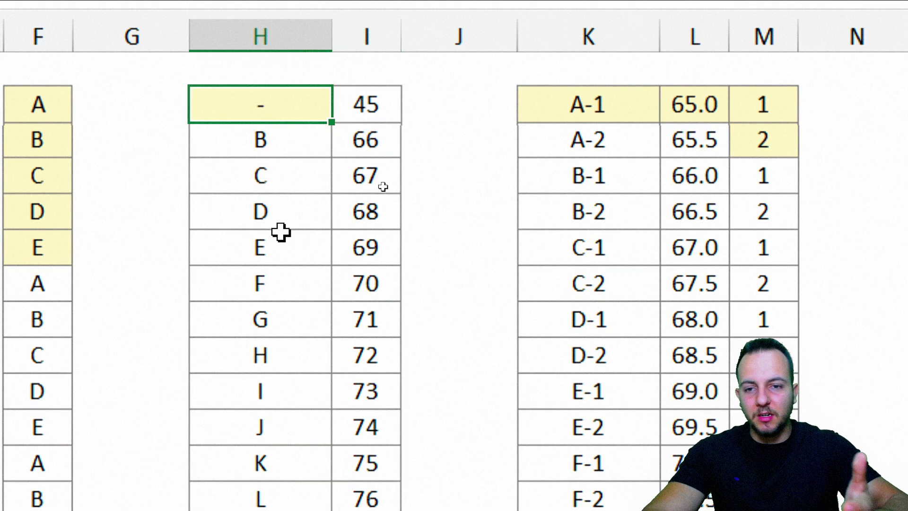
pyautogui.press('Right')
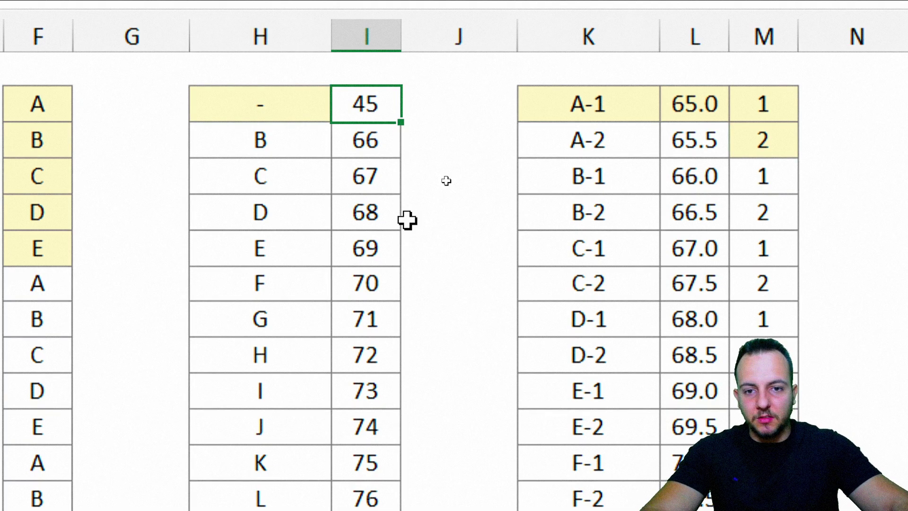
pyautogui.write('65')
pyautogui.press('Return')
pyautogui.hscroll(5, 794, 239)
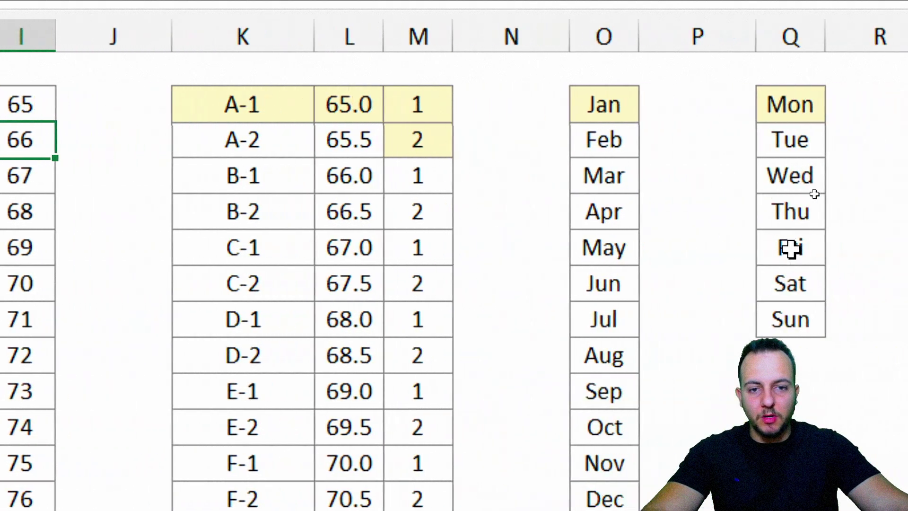
pyautogui.hscroll(1, 791, 248)
pyautogui.hscroll(-1, 112, 123)
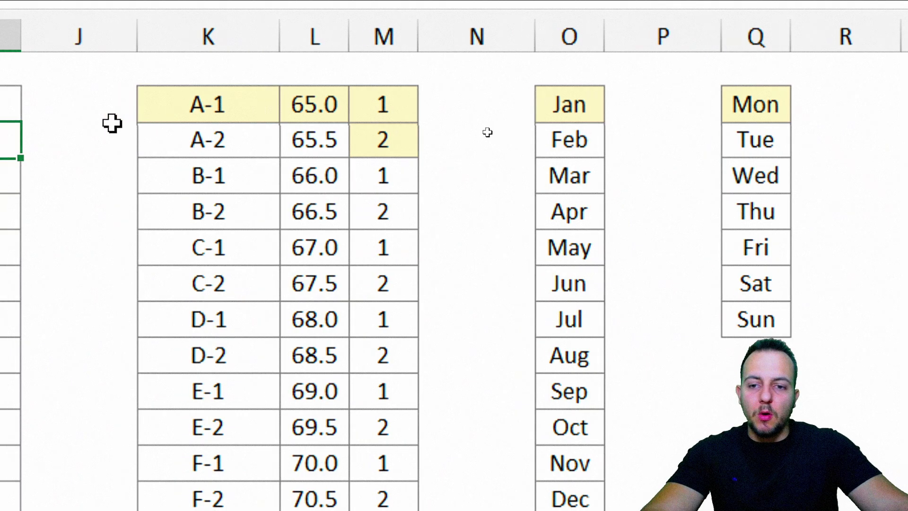
pyautogui.click(267, 108)
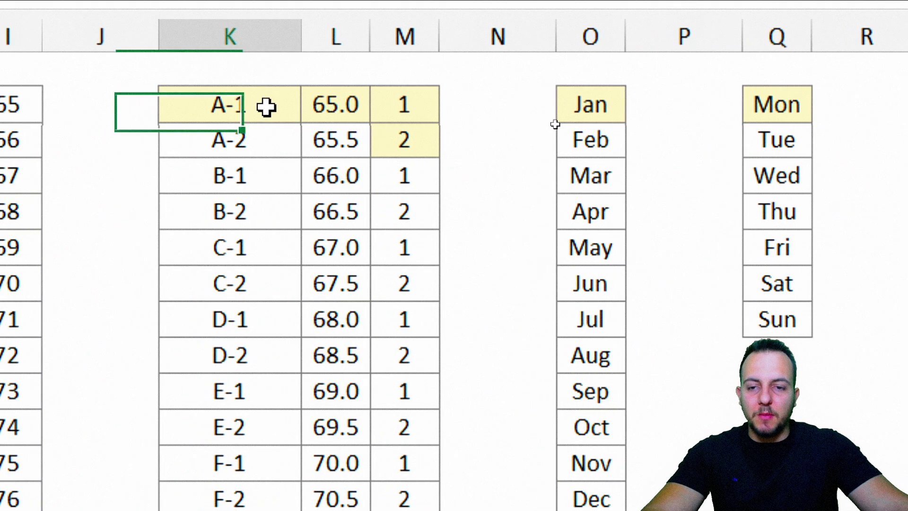
pyautogui.keyDown('shift'); pyautogui.click(217, 142); pyautogui.keyUp('shift')
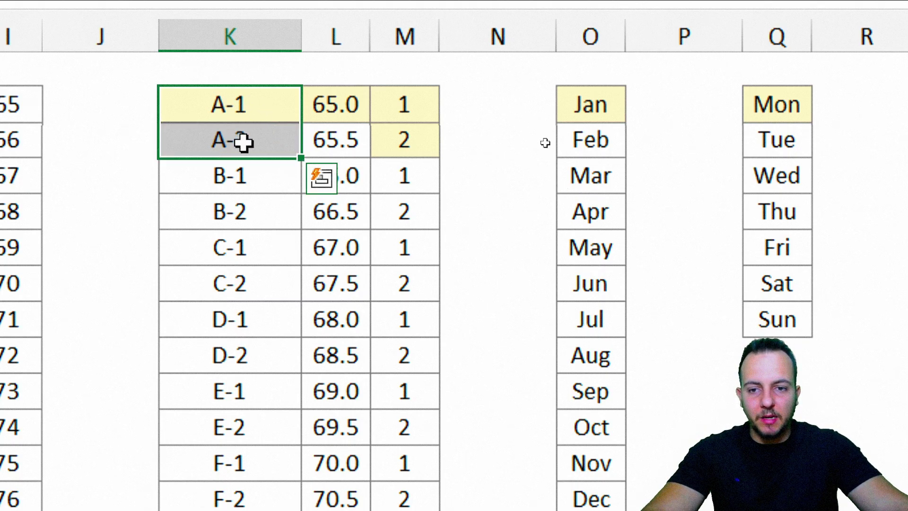
pyautogui.moveTo(251, 175); pyautogui.dragTo(257, 204)
pyautogui.moveTo(244, 247); pyautogui.dragTo(245, 286)
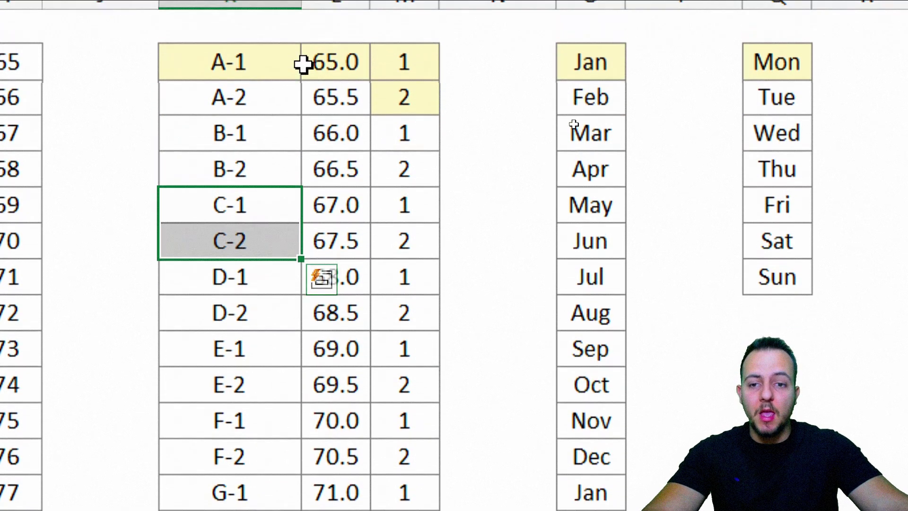
pyautogui.moveTo(268, 66); pyautogui.dragTo(273, 124)
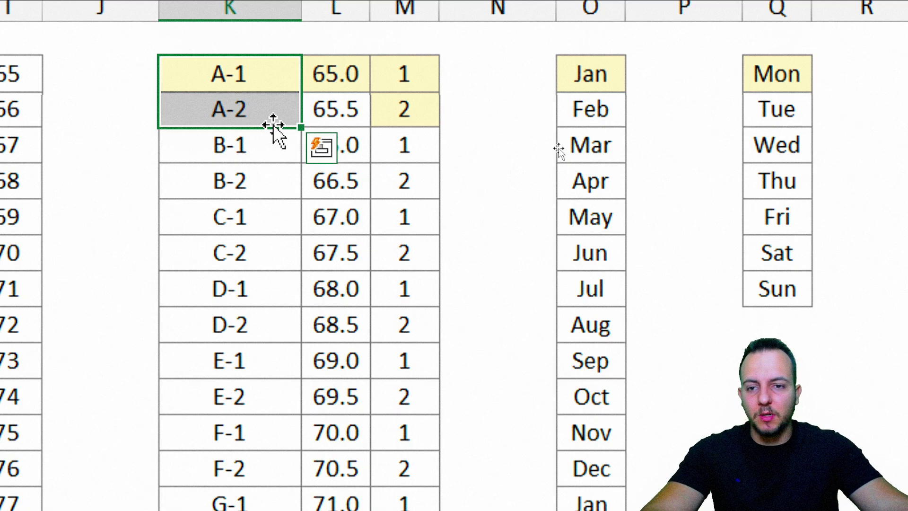
pyautogui.moveTo(278, 89); pyautogui.dragTo(273, 109)
pyautogui.moveTo(278, 140); pyautogui.dragTo(276, 181)
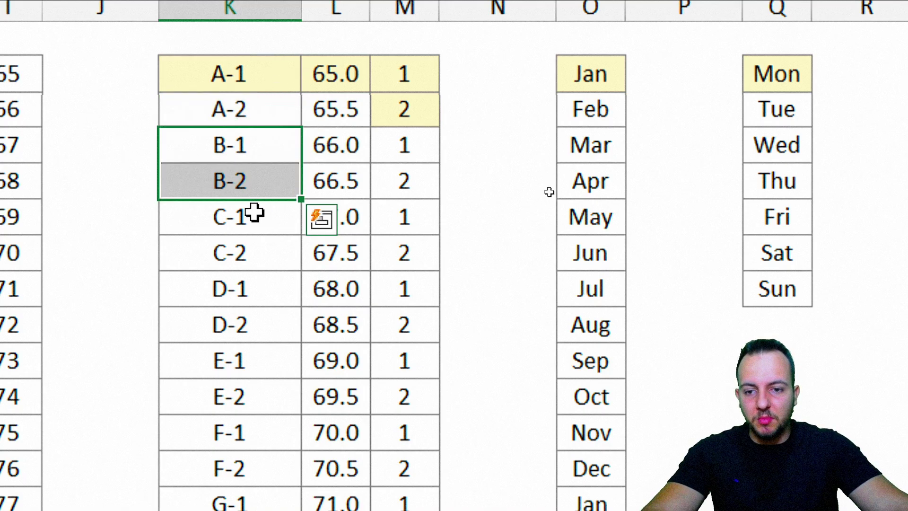
pyautogui.moveTo(251, 215); pyautogui.dragTo(247, 251)
pyautogui.moveTo(251, 286); pyautogui.dragTo(242, 359)
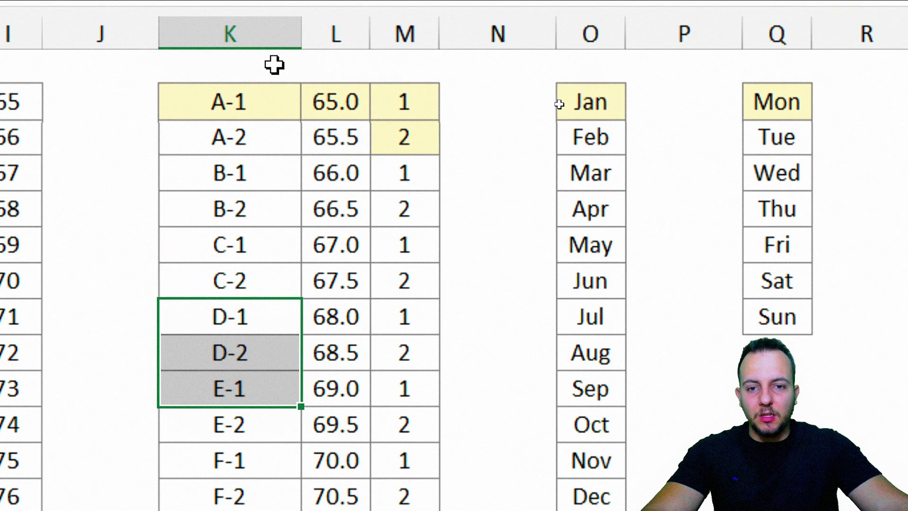
pyautogui.moveTo(328, 28); pyautogui.dragTo(415, 31)
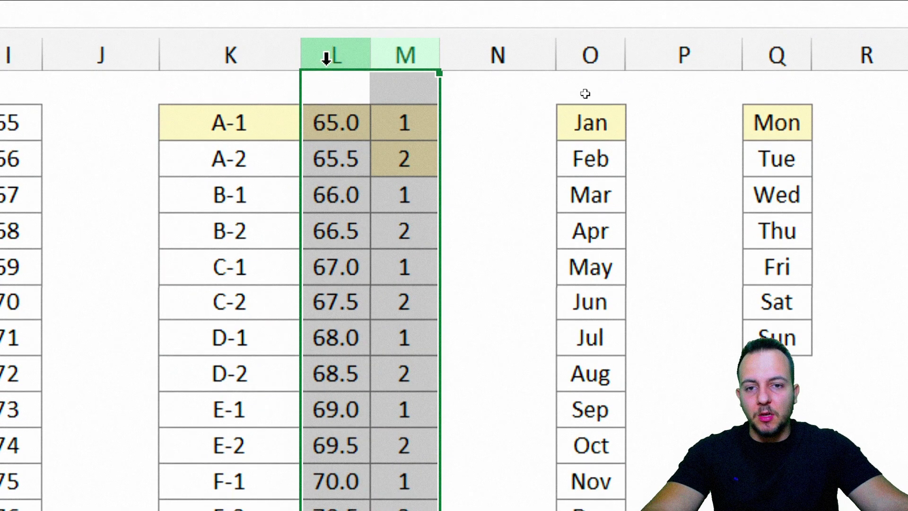
pyautogui.click(326, 56)
pyautogui.click(336, 128)
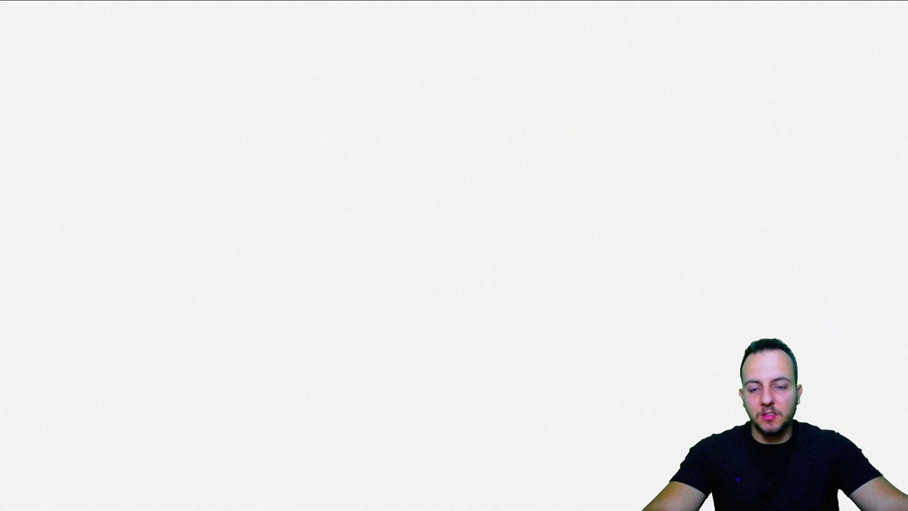
pyautogui.press('Left')
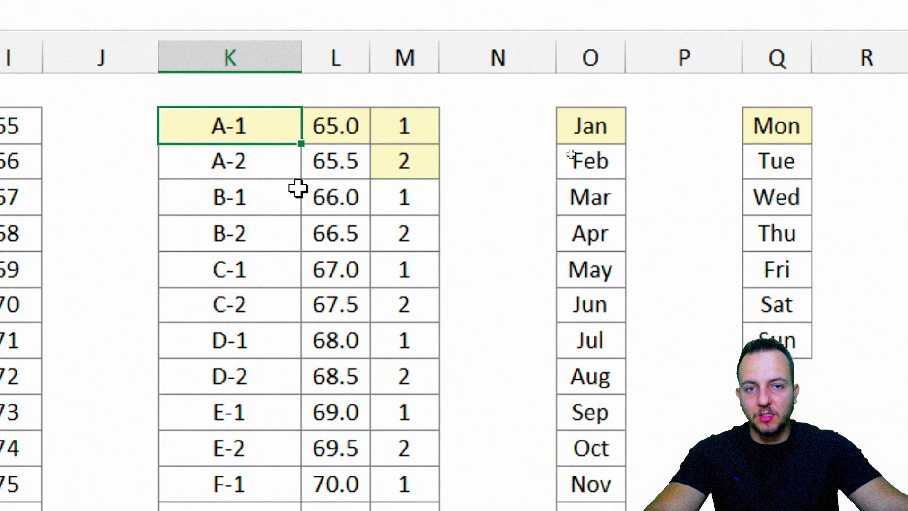
# Go through the A-2 to C-2 codes, then select the K–M code table from A-1 down
pyautogui.click(249, 170)
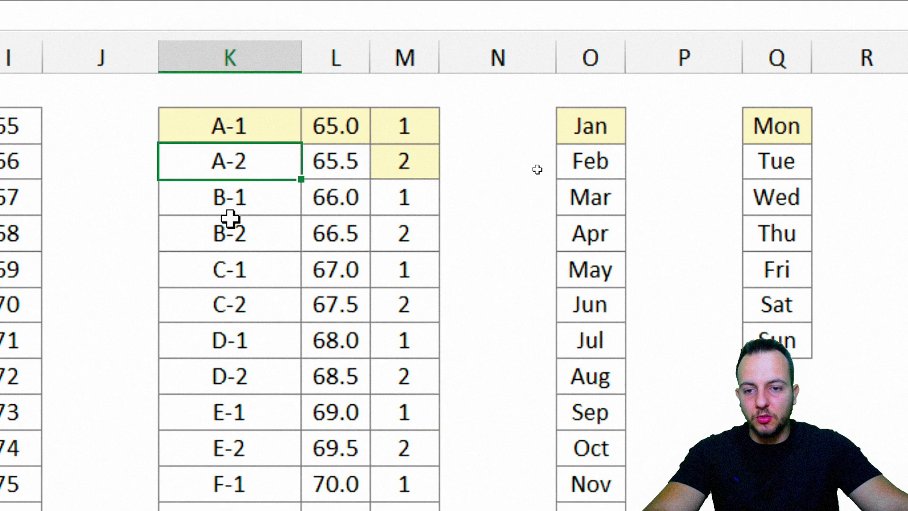
pyautogui.click(261, 206)
pyautogui.click(258, 239)
pyautogui.click(248, 270)
pyautogui.click(246, 309)
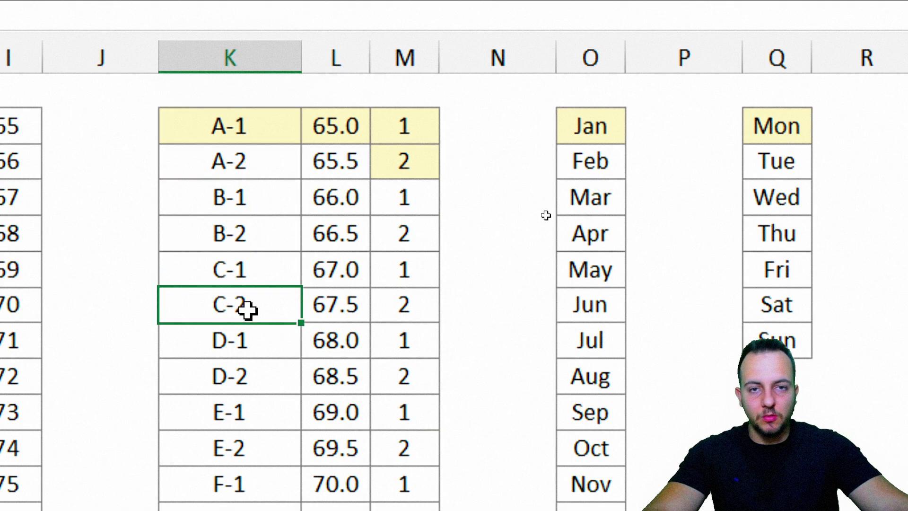
pyautogui.moveTo(257, 118); pyautogui.dragTo(400, 447)
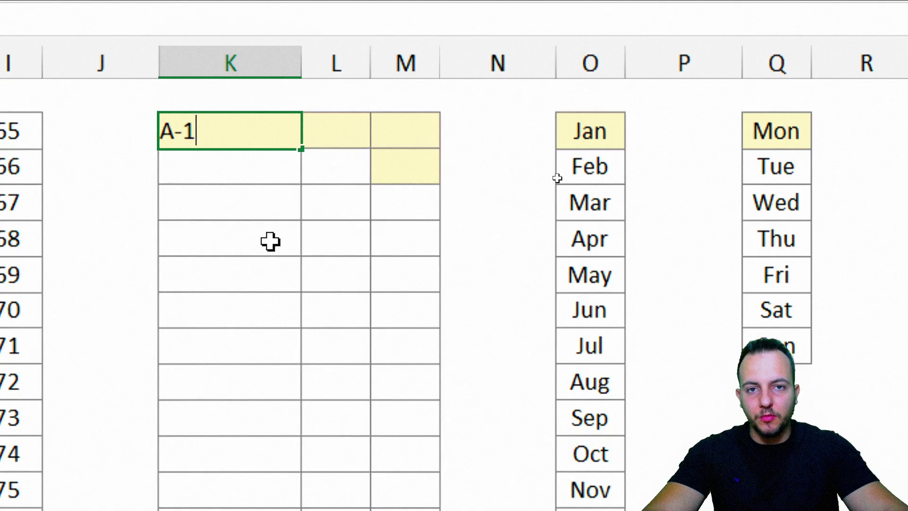
# Enter A-1, A-2 and B-1 at the top of column K and select the three codes
pyautogui.press('Return')
pyautogui.write('A-2')
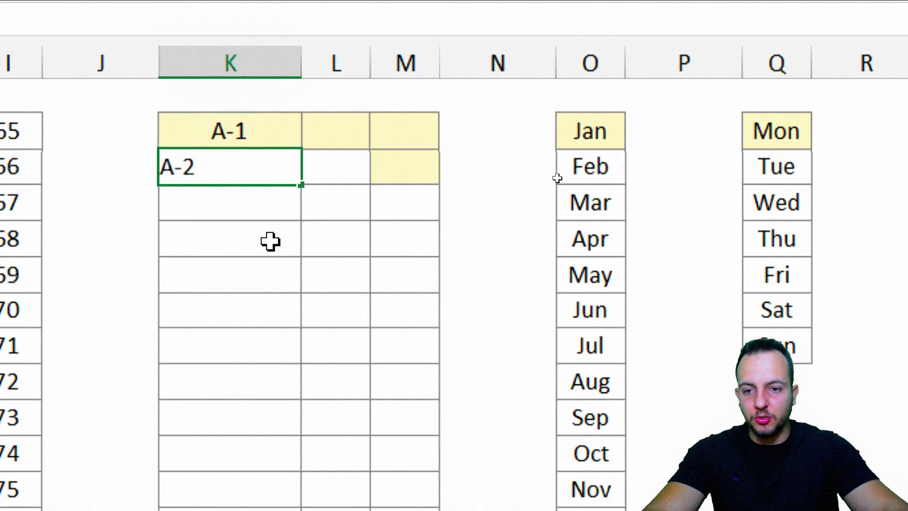
pyautogui.press('Return')
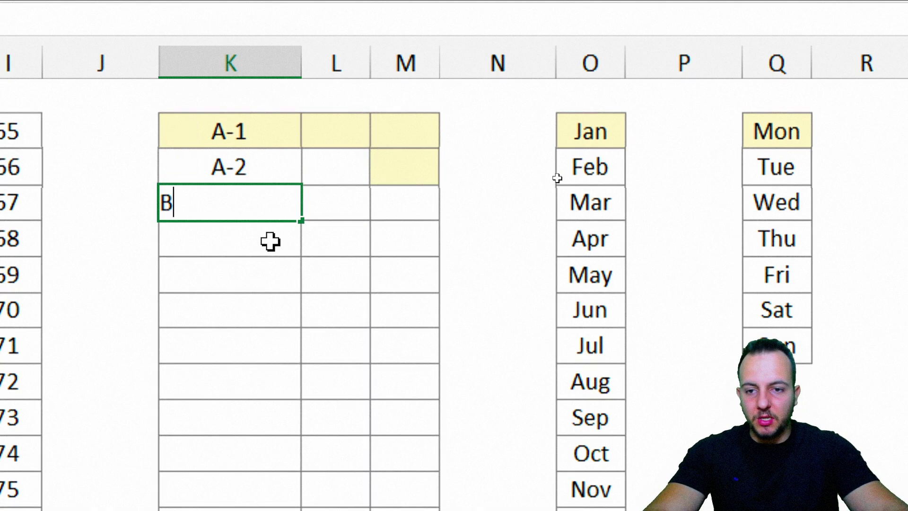
pyautogui.press('Return')
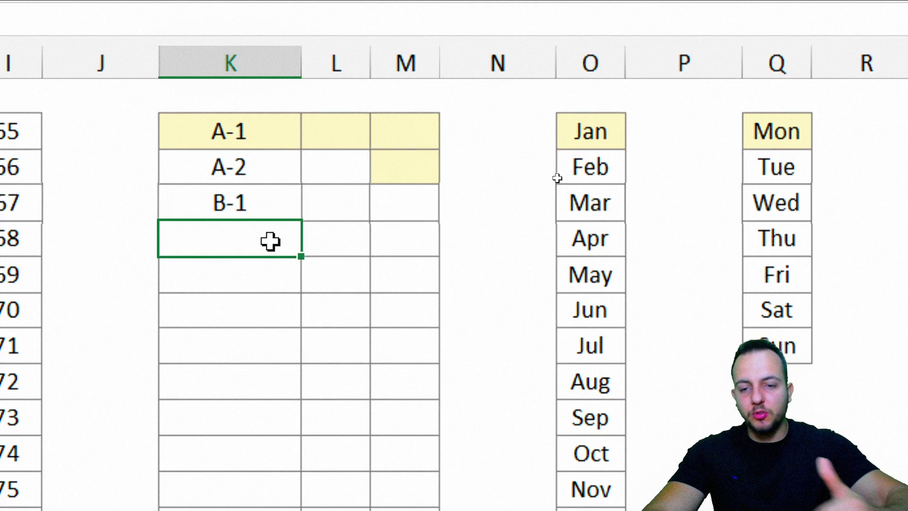
pyautogui.press('Return')
pyautogui.scroll(-2, 318, 450)
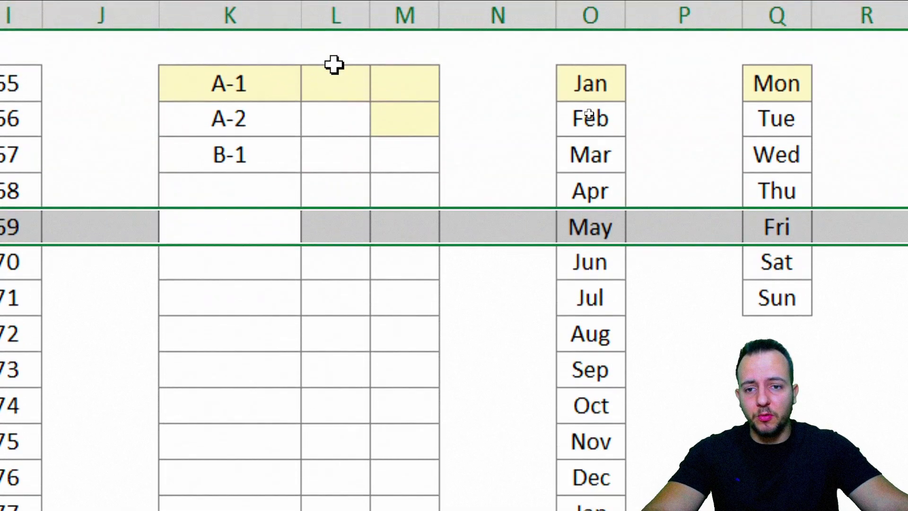
pyautogui.click(239, 92)
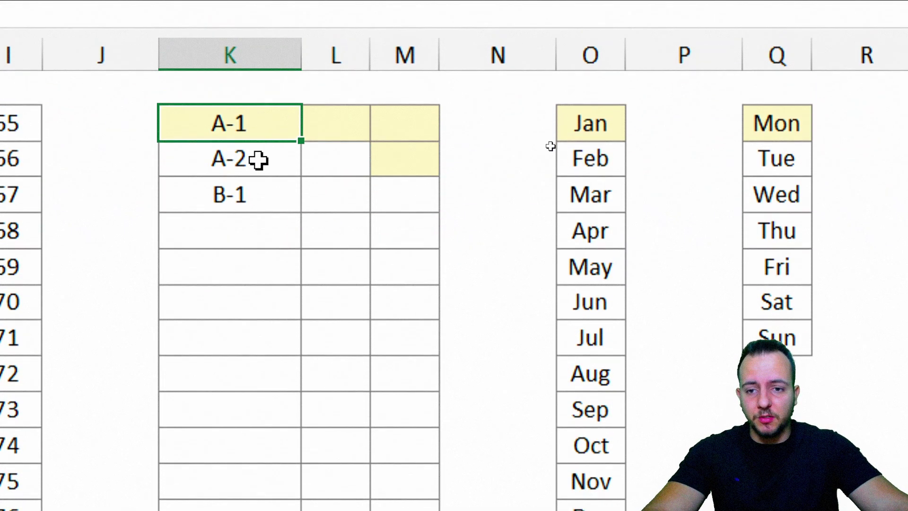
pyautogui.moveTo(249, 157); pyautogui.dragTo(254, 88)
# Clear the typed codes A-1 to B-1 and move to the top of column M
pyautogui.press('Delete')
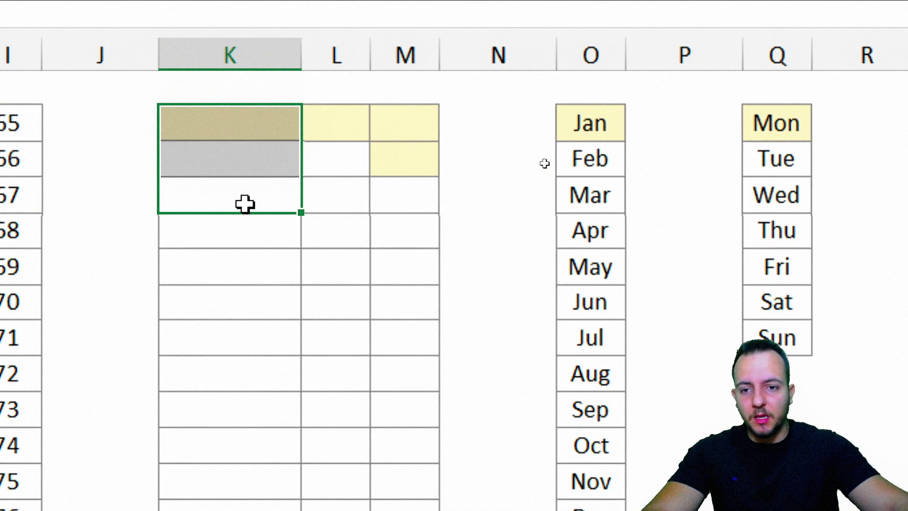
pyautogui.click(254, 137)
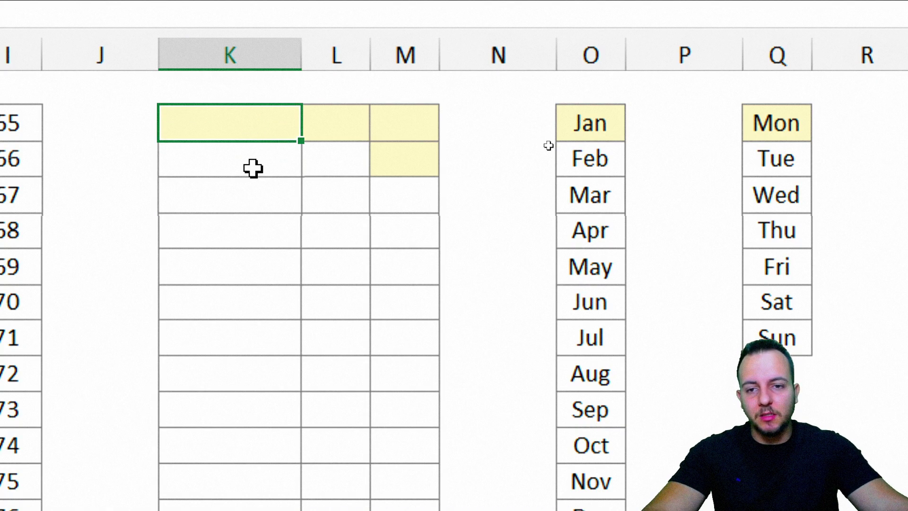
pyautogui.click(406, 56)
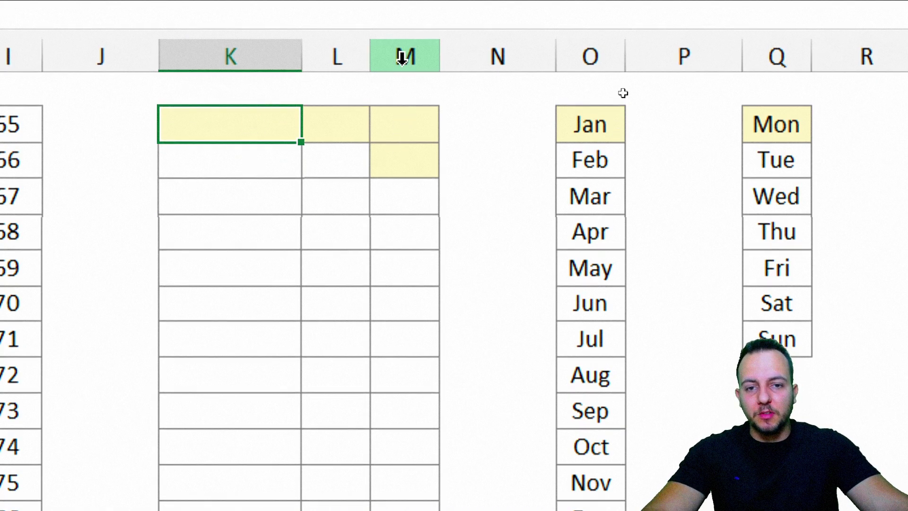
pyautogui.click(407, 119)
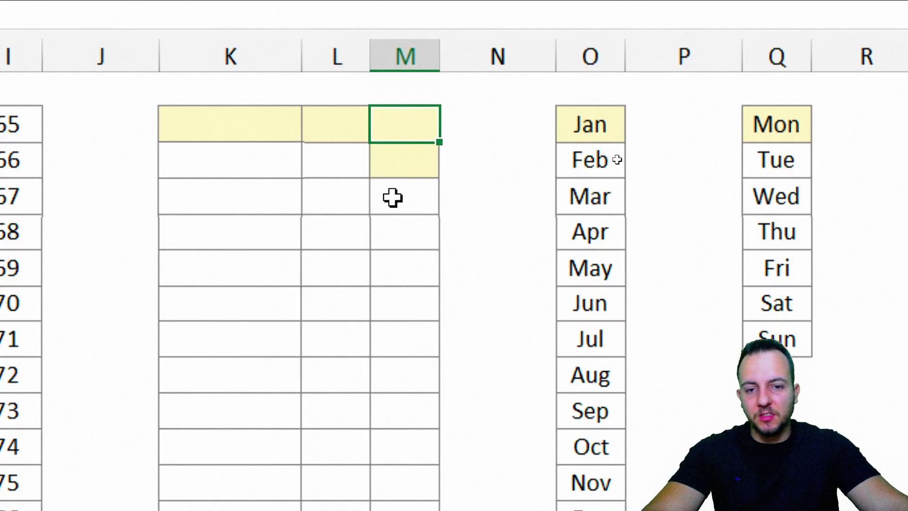
# Type 1, 2, 1, 2, 1, 2 down column M, then clear everything below the first 1 and 2
pyautogui.write('1')
pyautogui.press('Return')
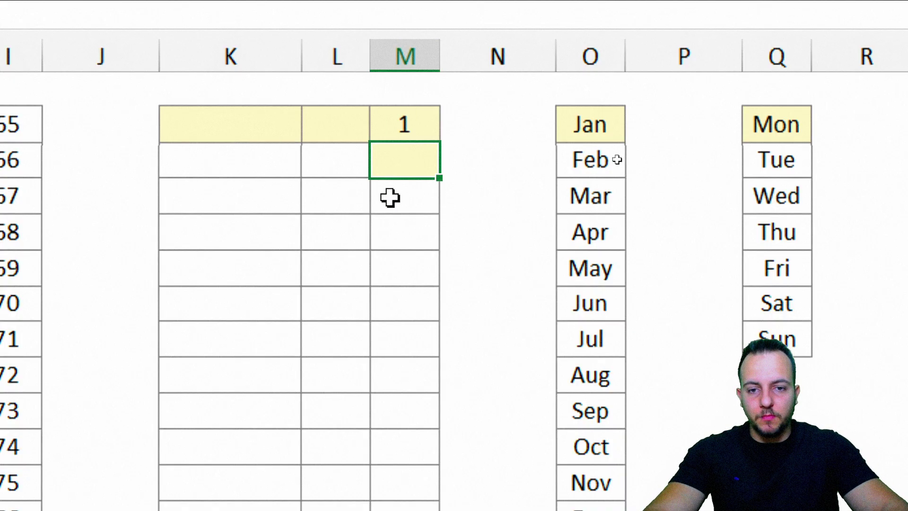
pyautogui.write('2')
pyautogui.press('Return')
pyautogui.write('1')
pyautogui.press('Return')
pyautogui.write('2')
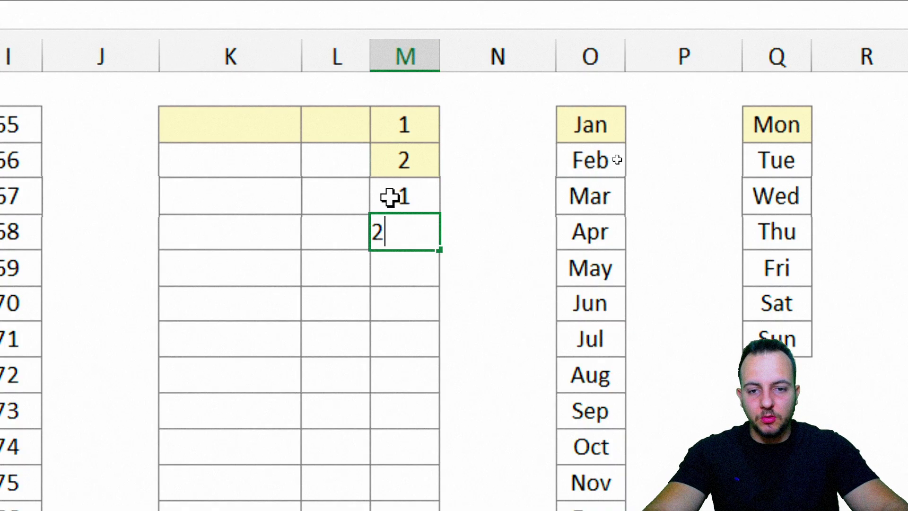
pyautogui.press('Return')
pyautogui.write('1')
pyautogui.press('Return')
pyautogui.write('2')
pyautogui.press('Return')
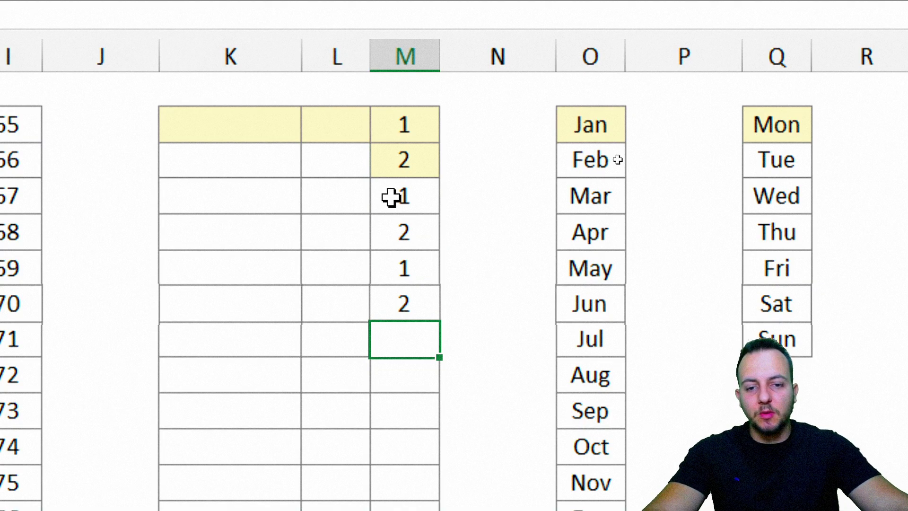
pyautogui.moveTo(390, 197); pyautogui.dragTo(397, 298)
pyautogui.press('Delete')
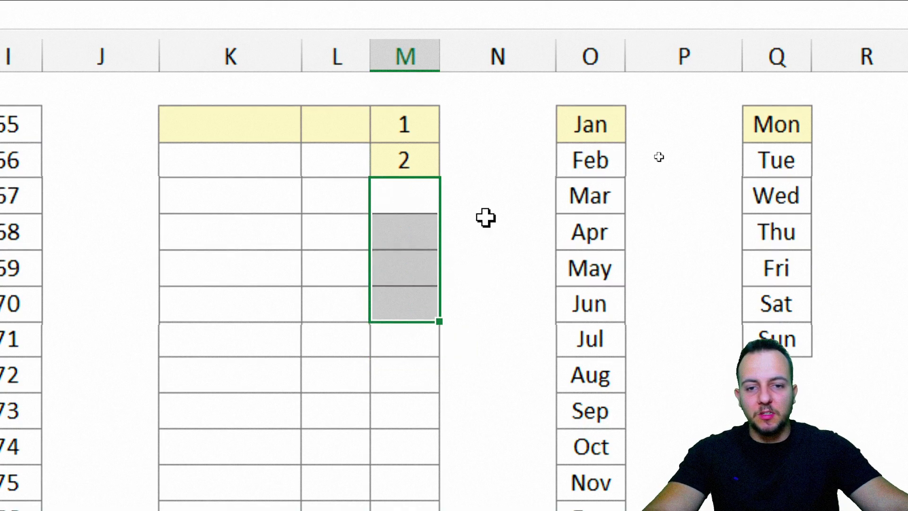
# Drag the 1 and 2 down column M and choose Copy Cells so the pair repeats
pyautogui.moveTo(403, 125); pyautogui.dragTo(405, 160)
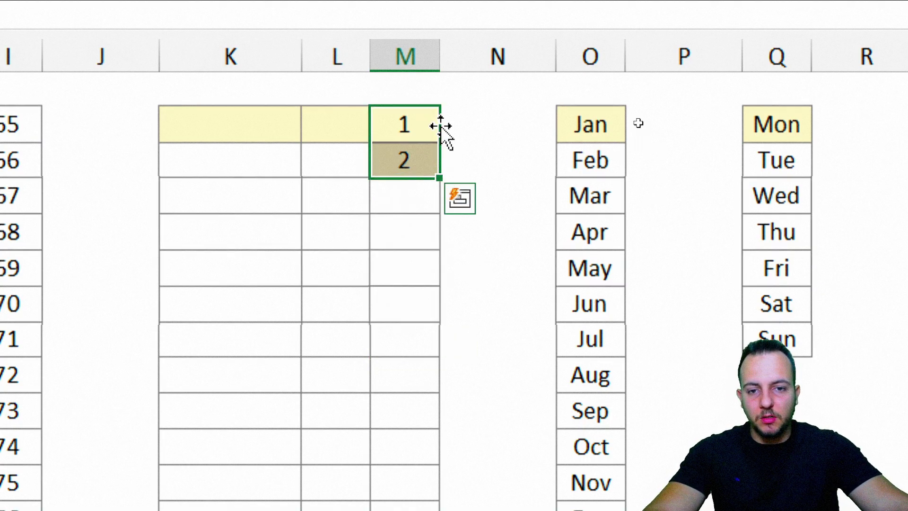
pyautogui.moveTo(426, 126); pyautogui.dragTo(406, 158)
pyautogui.moveTo(407, 127)
pyautogui.mouseDown()
pyautogui.moveTo(429, 343)
pyautogui.moveTo(412, 449)
pyautogui.mouseUp()
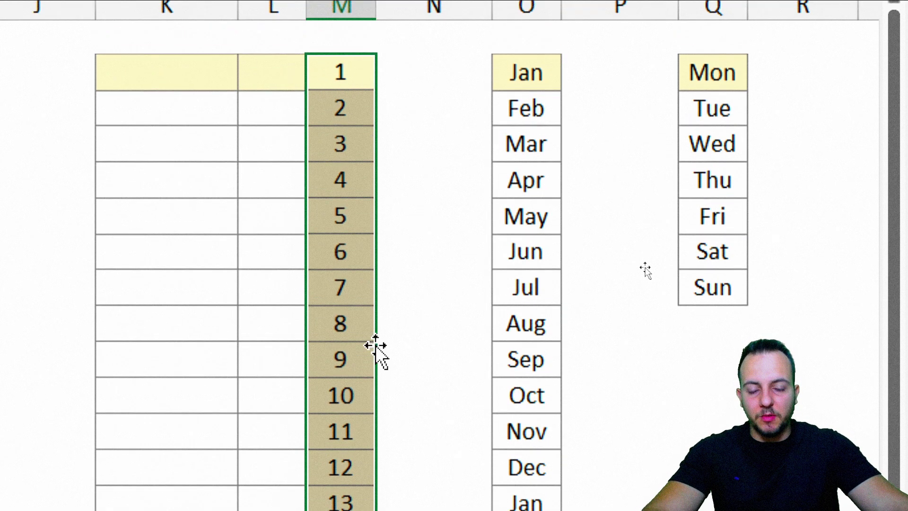
pyautogui.click(405, 369)
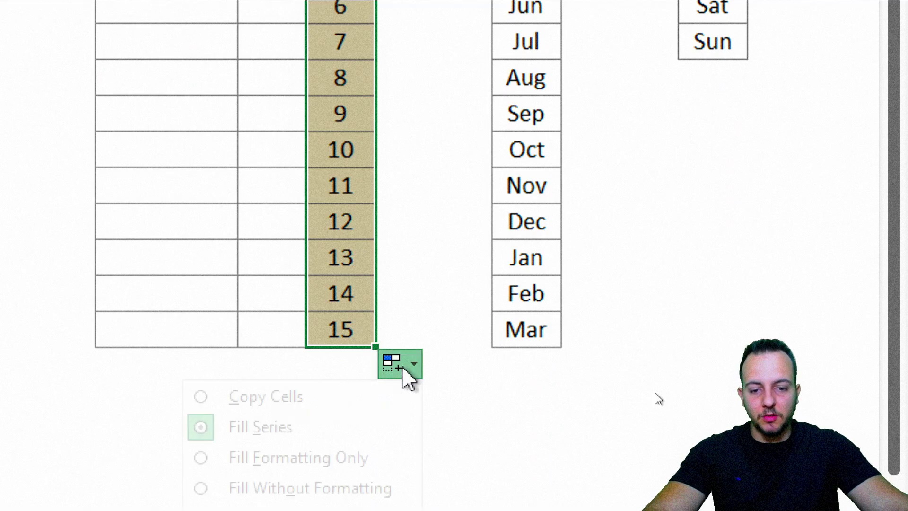
pyautogui.click(303, 326)
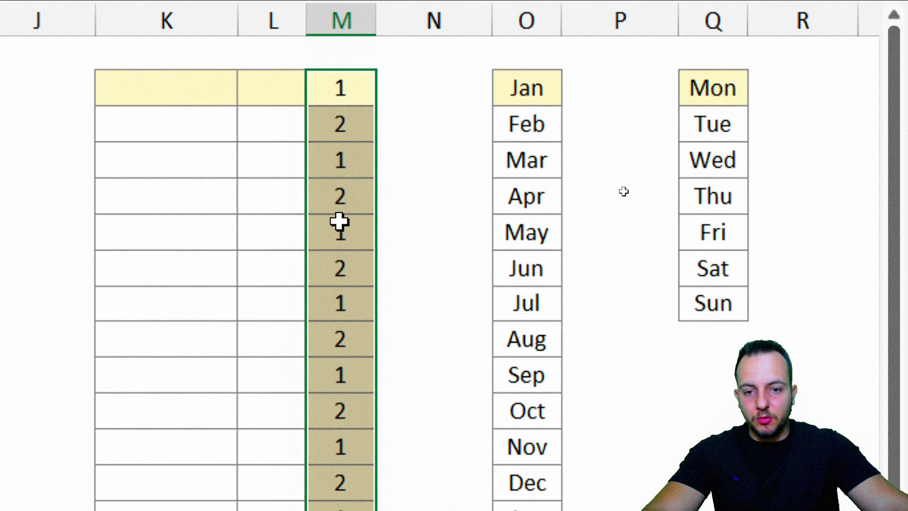
pyautogui.click(356, 412)
pyautogui.click(341, 156)
pyautogui.hotkey('ctrl', 'shift', 'Down')
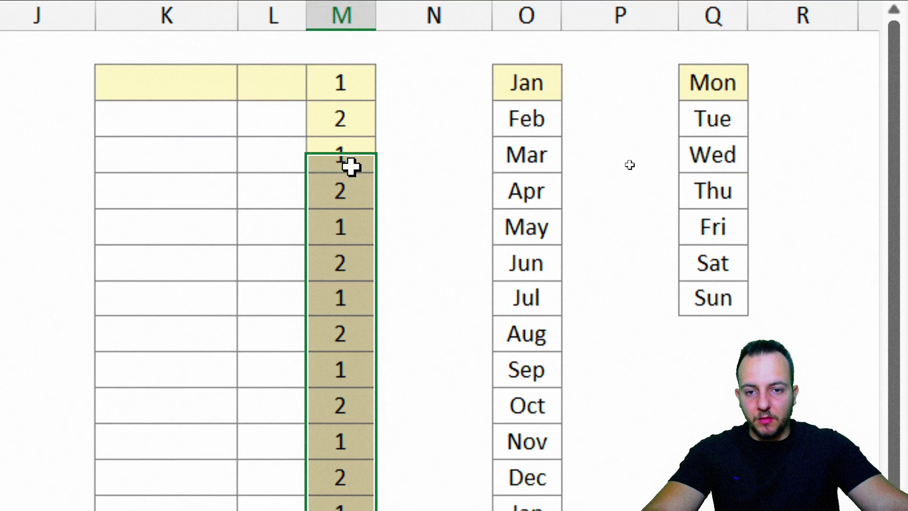
# Put =CHAR of the neighbouring L cell in column K's first cell, with code 65 beside it
pyautogui.rightClick(349, 153)
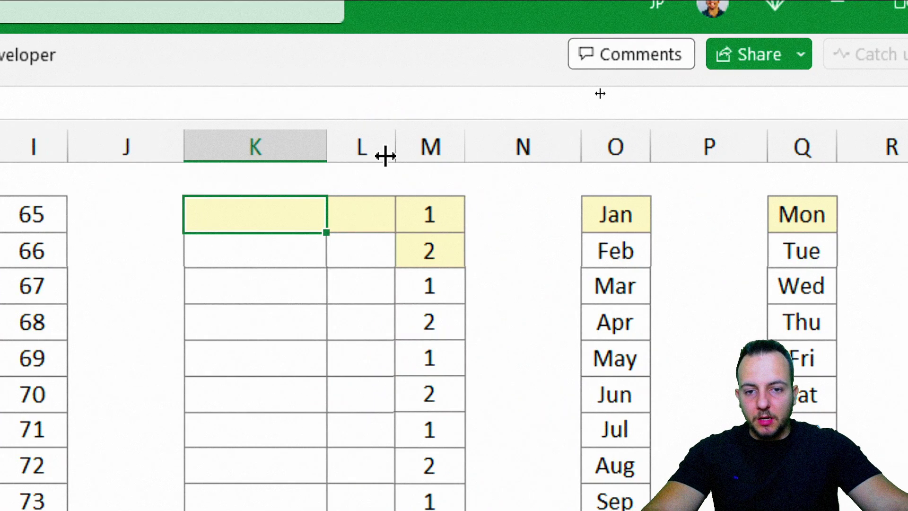
pyautogui.click(300, 148)
pyautogui.click(259, 208)
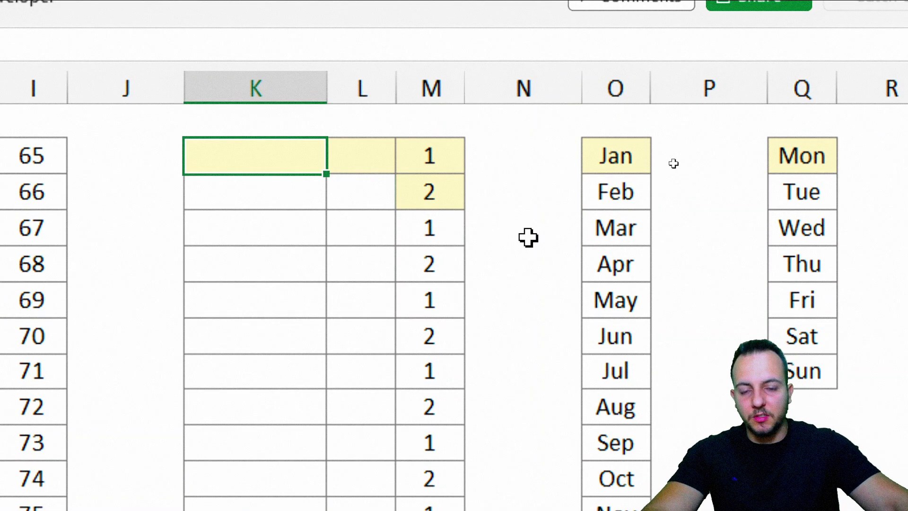
pyautogui.write('=CHAR')
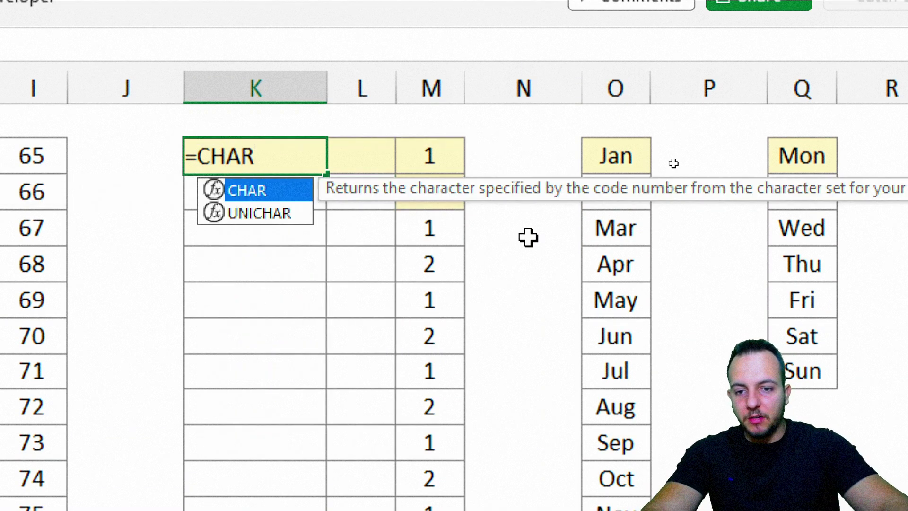
pyautogui.doubleClick(277, 189)
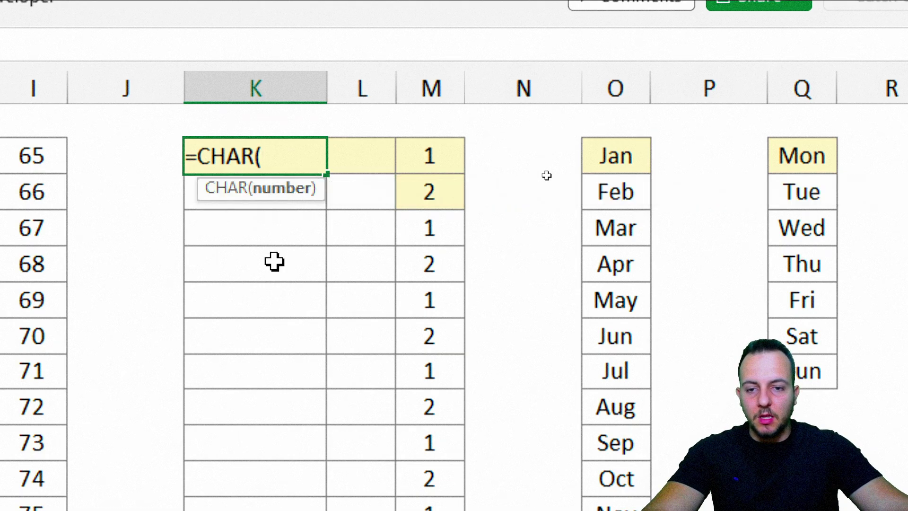
pyautogui.click(361, 160)
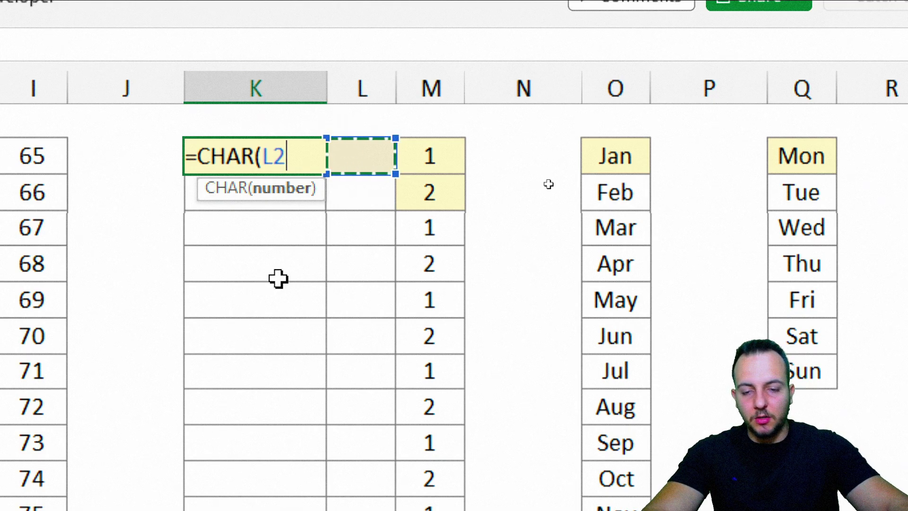
pyautogui.press('Return')
pyautogui.click(367, 164)
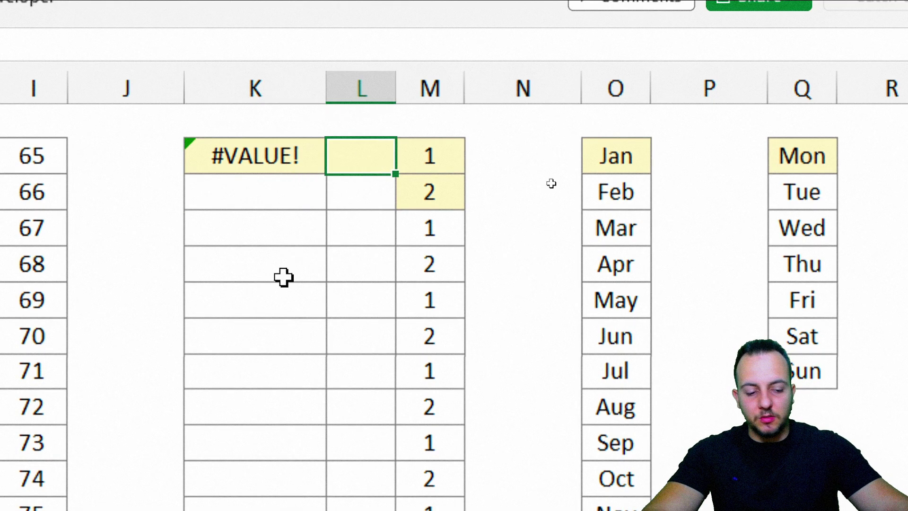
pyautogui.write('65')
pyautogui.press('Return')
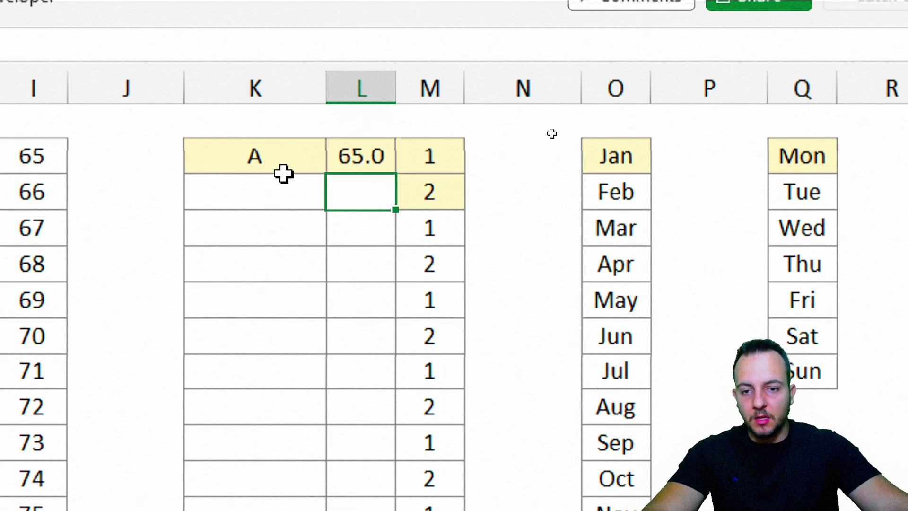
# Add a second =CHAR formula in the next K cell, reading code 65 in column L
pyautogui.click(285, 204)
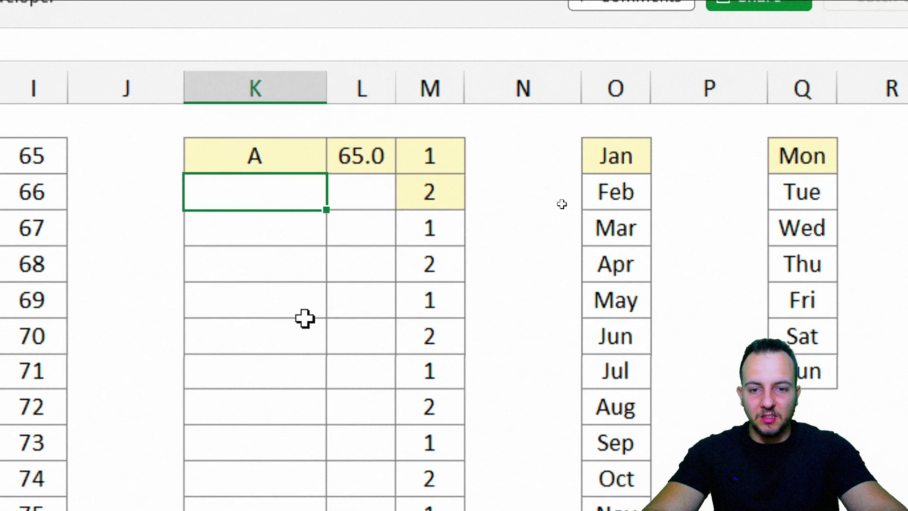
pyautogui.write('=CHAR(')
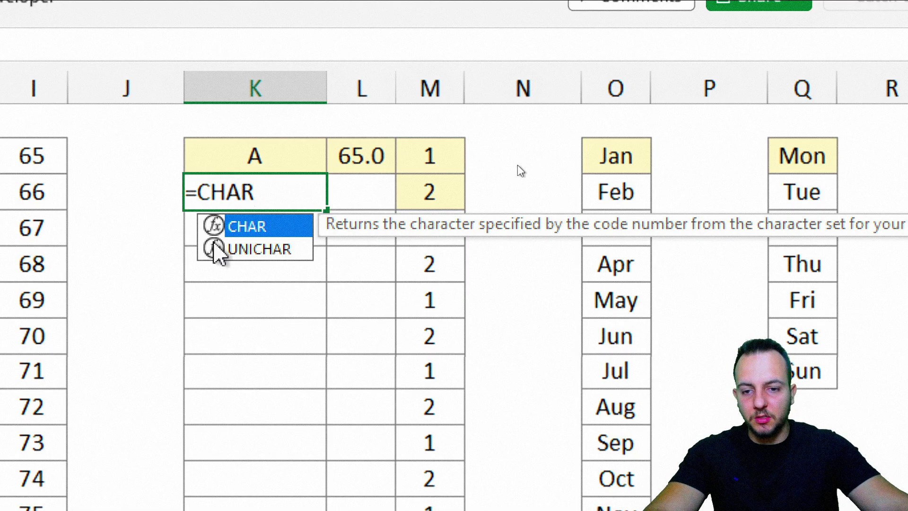
pyautogui.click(352, 198)
pyautogui.press('Return')
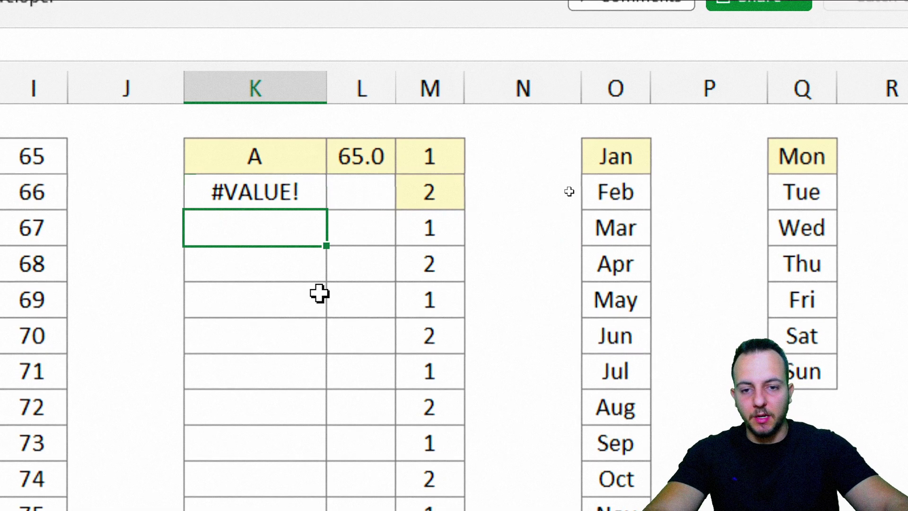
pyautogui.click(379, 181)
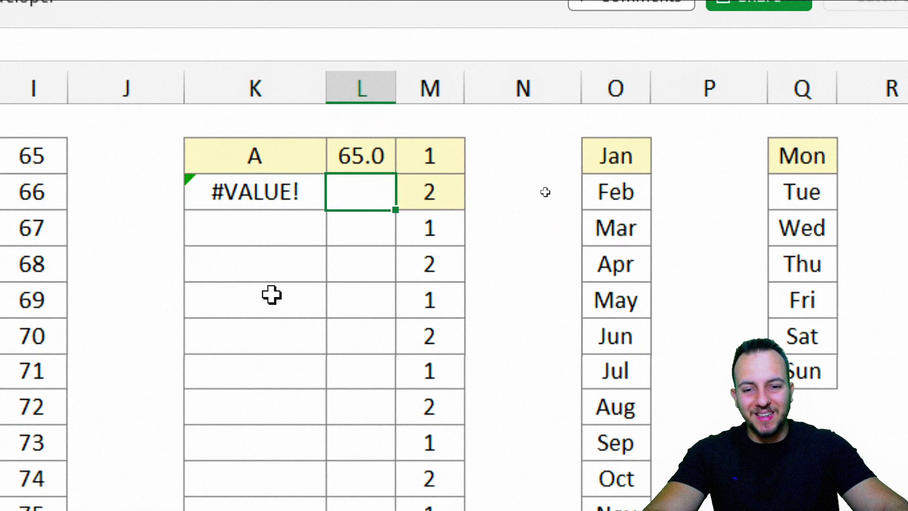
pyautogui.write('65')
pyautogui.press('Return')
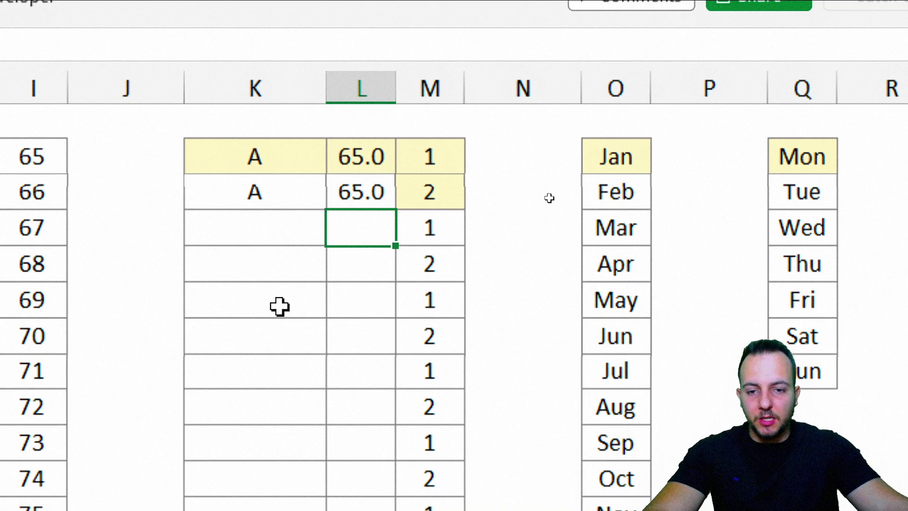
# Enter codes 66, 66, 67 in column L and copy the CHAR formula down to show B, B, C
pyautogui.write('66')
pyautogui.press('Return')
pyautogui.write('66')
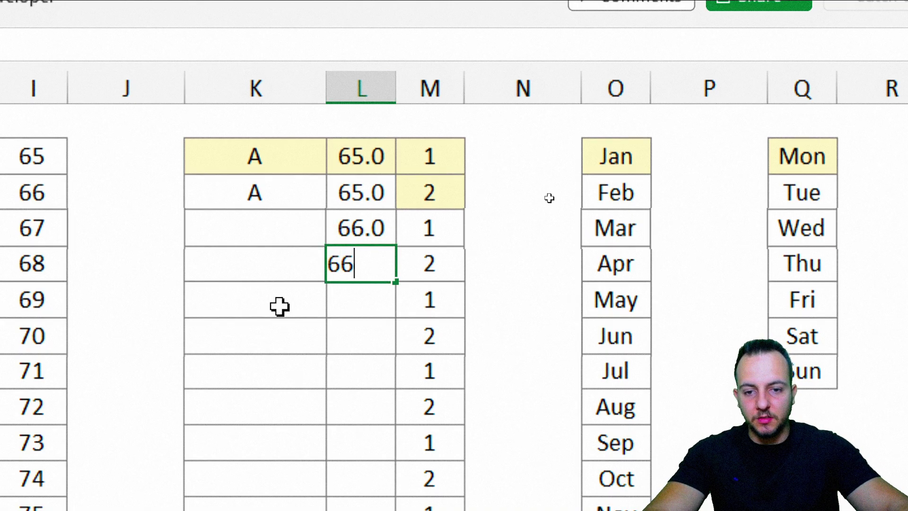
pyautogui.press('Return')
pyautogui.write('67')
pyautogui.press('Return')
pyautogui.click(283, 193)
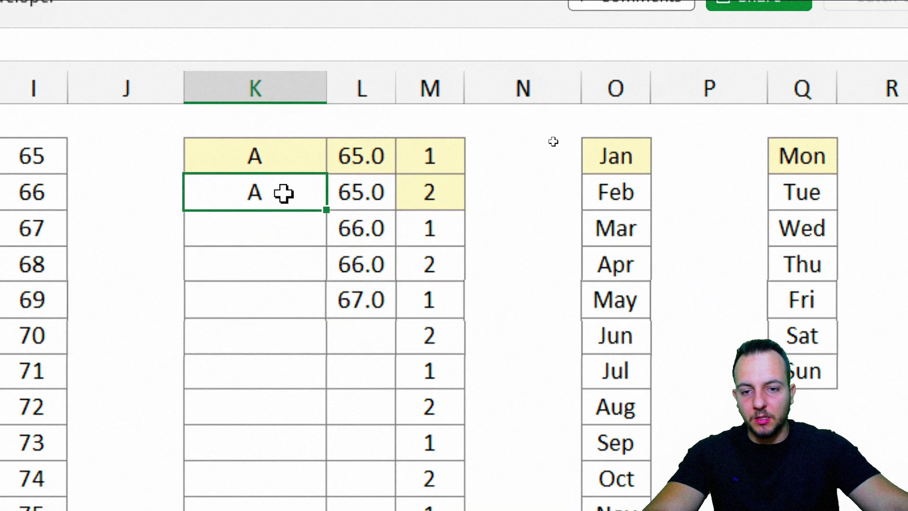
pyautogui.moveTo(320, 223); pyautogui.dragTo(300, 303)
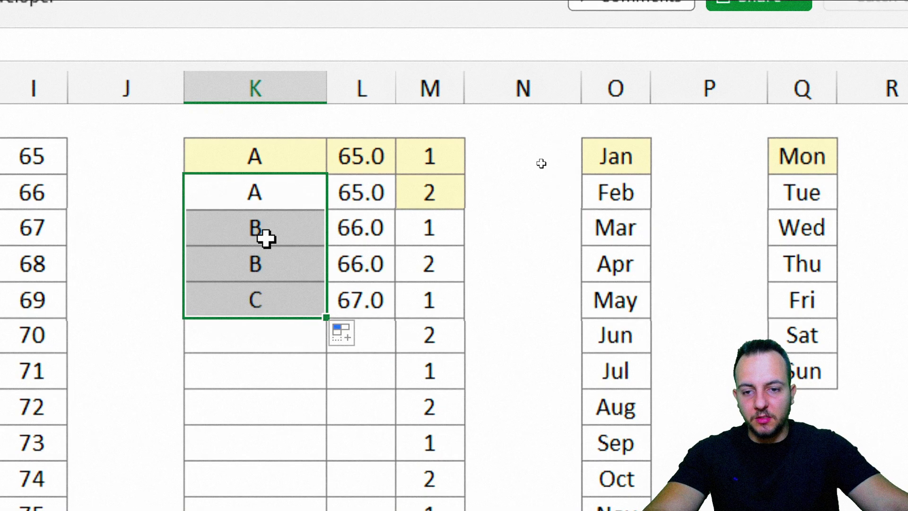
pyautogui.click(301, 219)
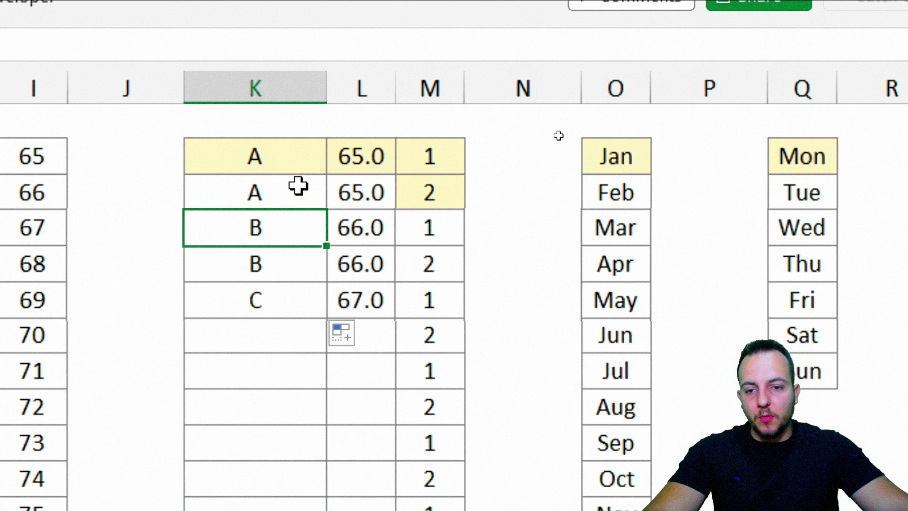
# Select the codes from 65 and drag them down as a trend continuing 67.3 to 71.8
pyautogui.click(429, 87)
pyautogui.click(311, 90)
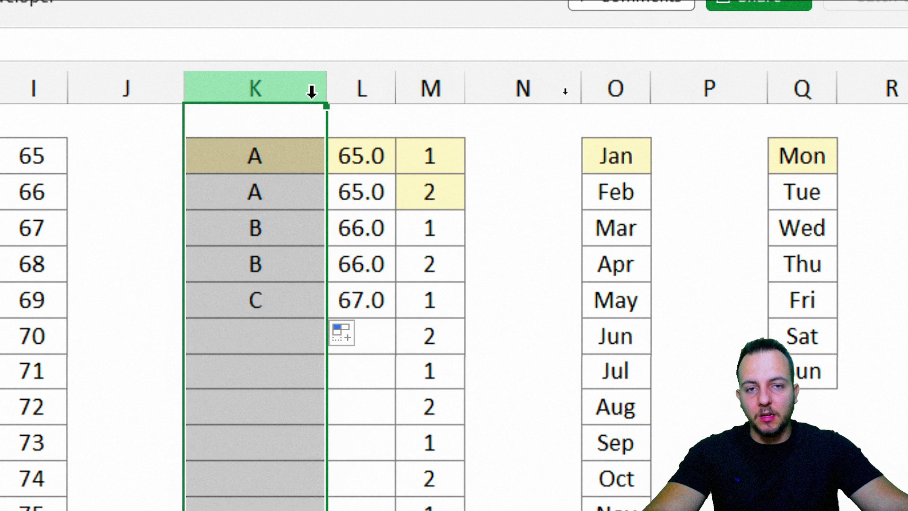
pyautogui.moveTo(371, 227); pyautogui.dragTo(366, 288)
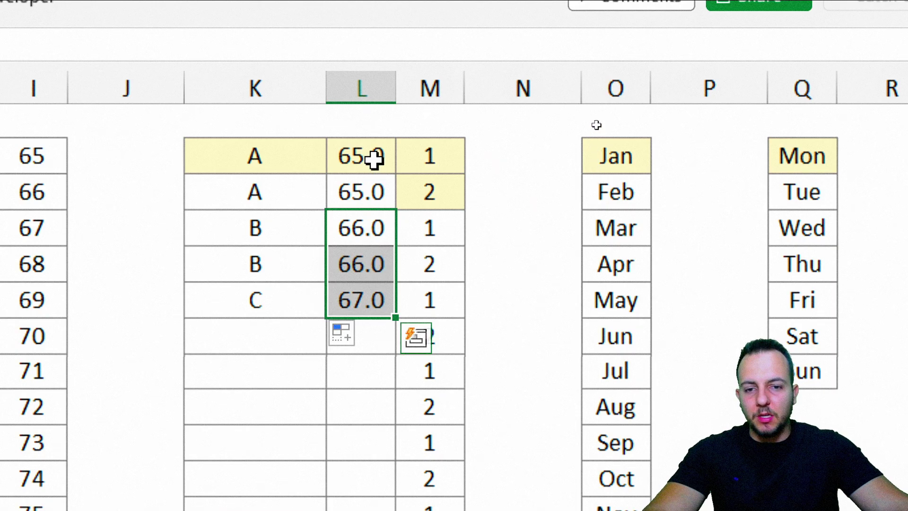
pyautogui.moveTo(373, 154); pyautogui.dragTo(359, 297)
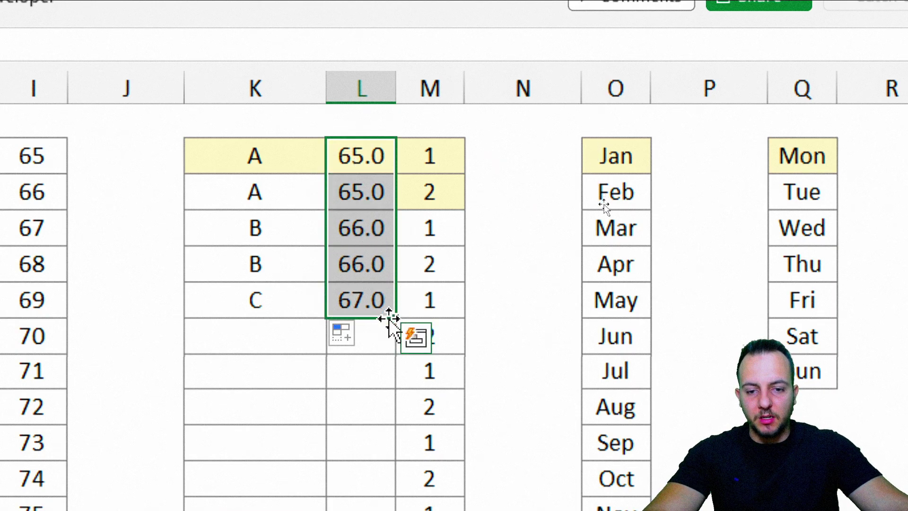
pyautogui.moveTo(392, 322); pyautogui.dragTo(375, 449)
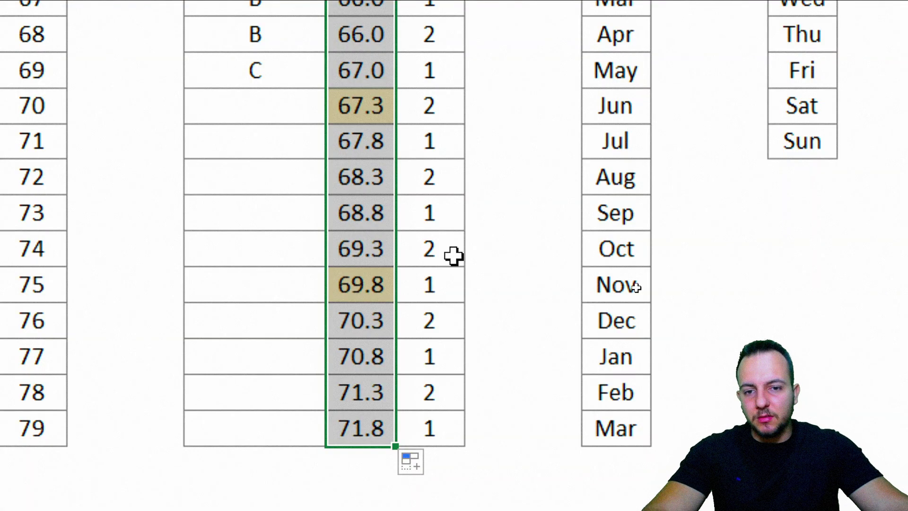
# Undo the trend fill and clear the code values below the first 65.0
pyautogui.hotkey('ctrl', 'z')
pyautogui.click(388, 142)
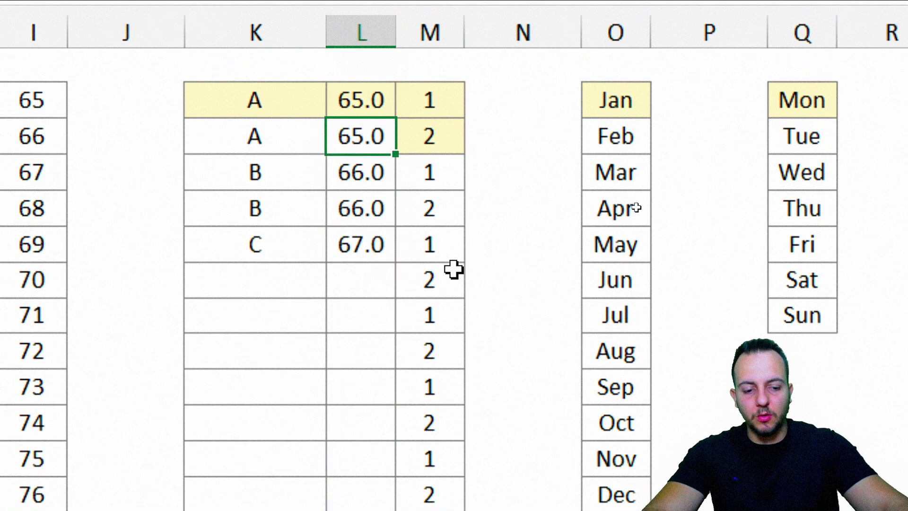
pyautogui.press('Delete')
pyautogui.press('Down')
pyautogui.press('Delete')
pyautogui.press('Down')
pyautogui.press('Delete')
pyautogui.press('Down')
pyautogui.press('Delete')
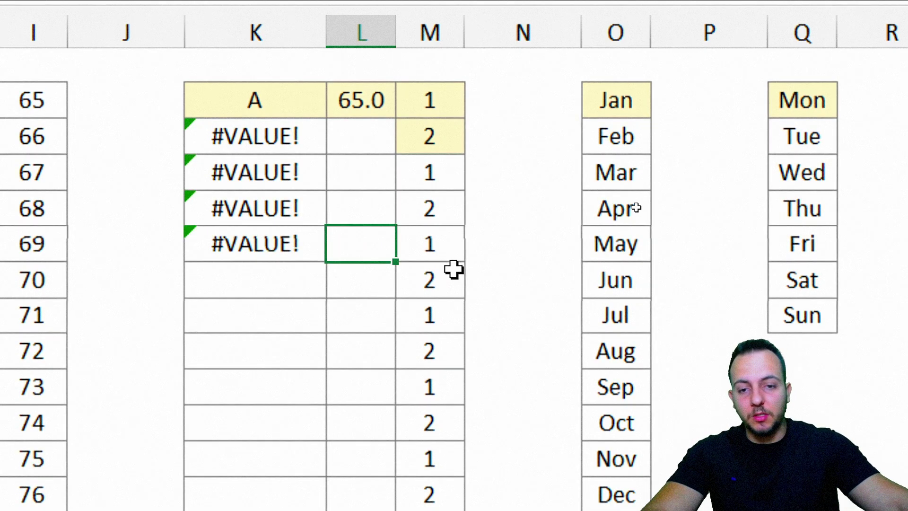
# Enter =L2+.5 in the cell below 65.0 so it shows 65.5
pyautogui.click(385, 135)
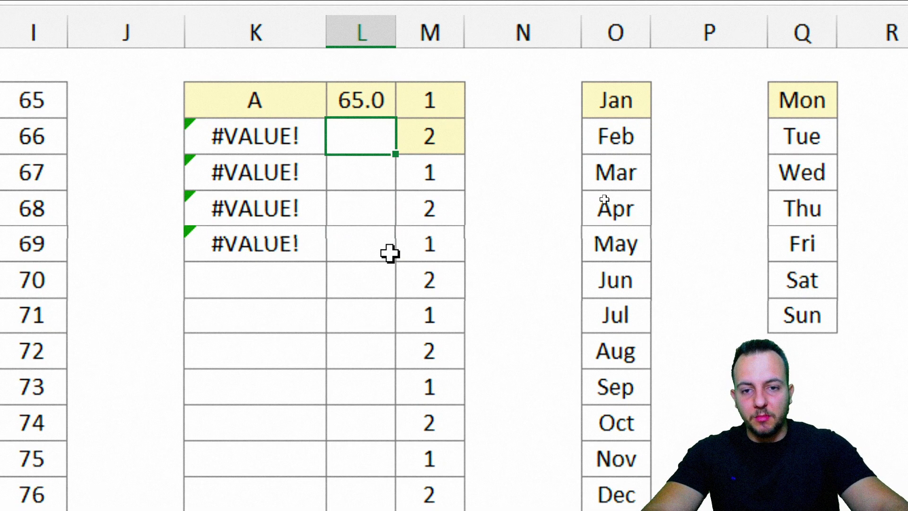
pyautogui.write('=')
pyautogui.press('Up')
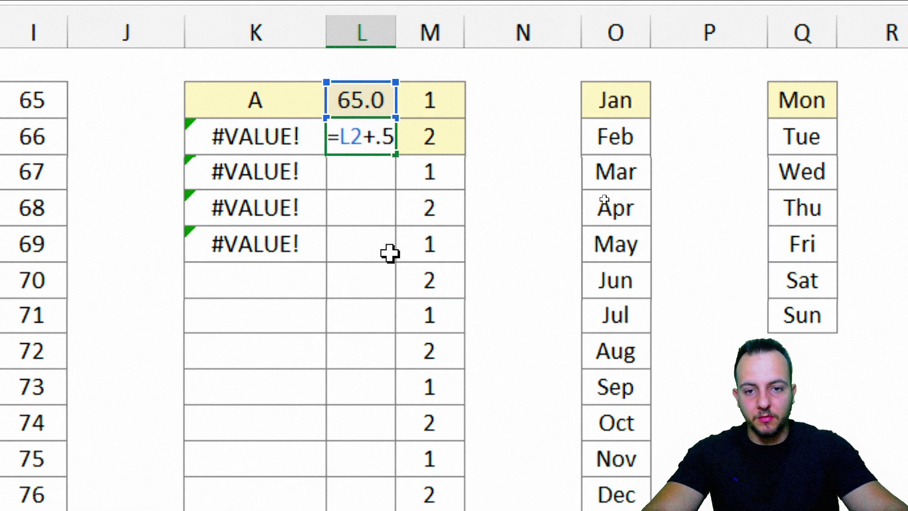
pyautogui.press('Return')
pyautogui.click(392, 252)
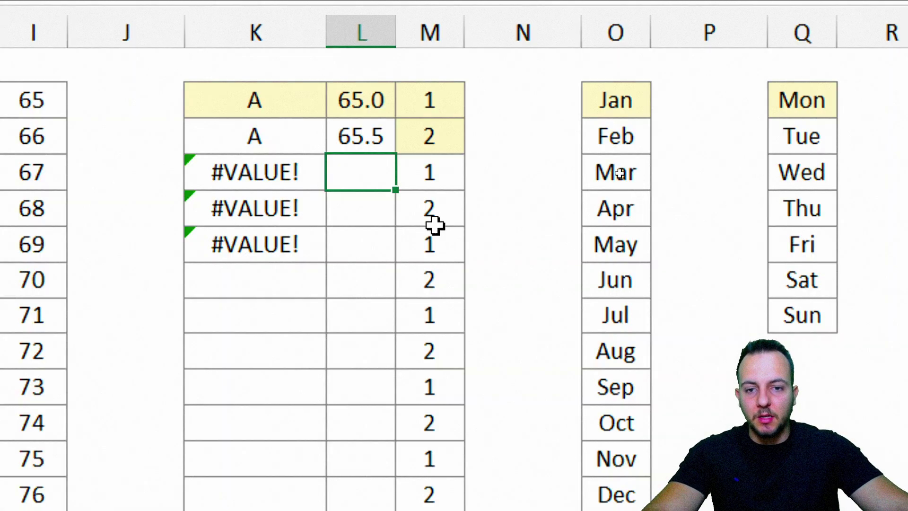
# Fill the half-step codes down to 71.0 and copy the letter formula down to match
pyautogui.click(362, 144)
pyautogui.moveTo(392, 155); pyautogui.dragTo(373, 510)
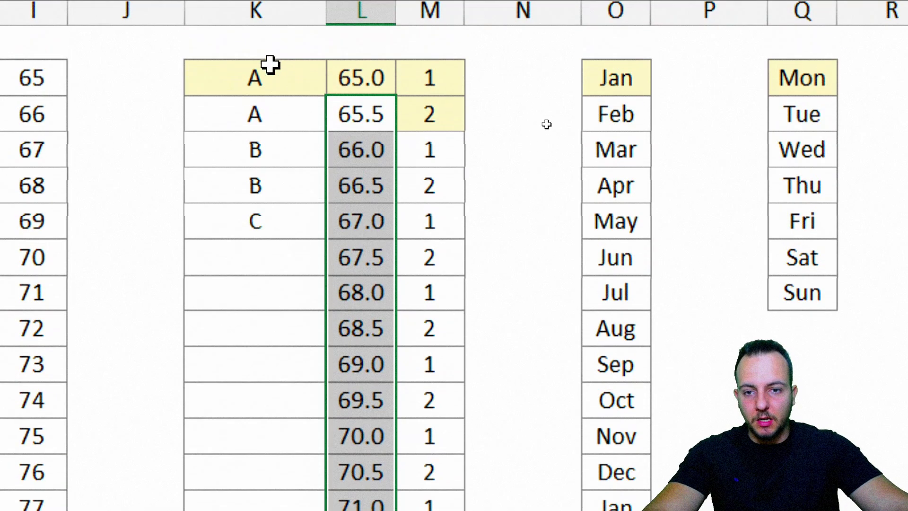
pyautogui.click(275, 117)
pyautogui.moveTo(325, 133); pyautogui.dragTo(282, 510)
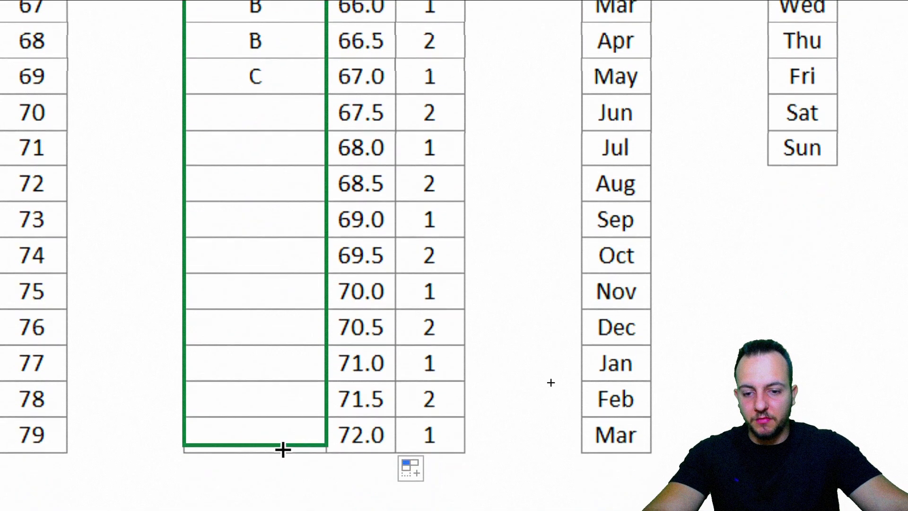
pyautogui.moveTo(283, 449); pyautogui.dragTo(279, 426)
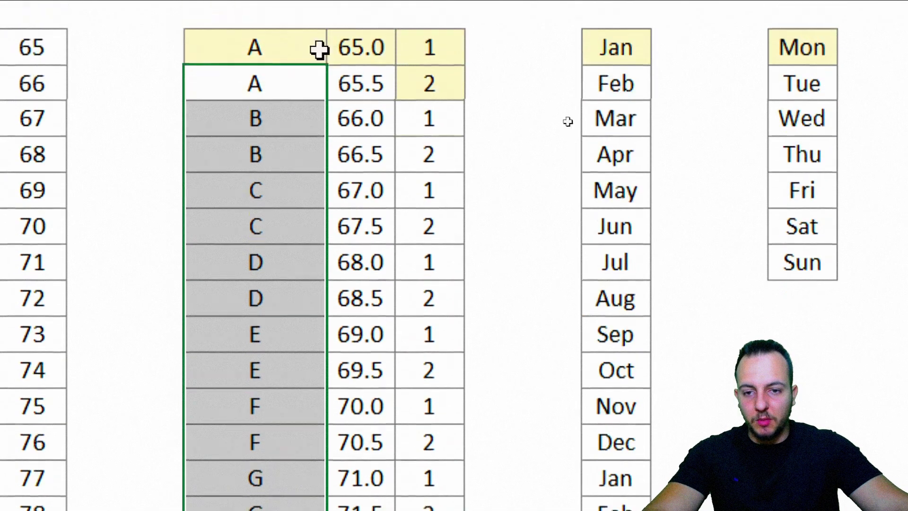
pyautogui.click(290, 76)
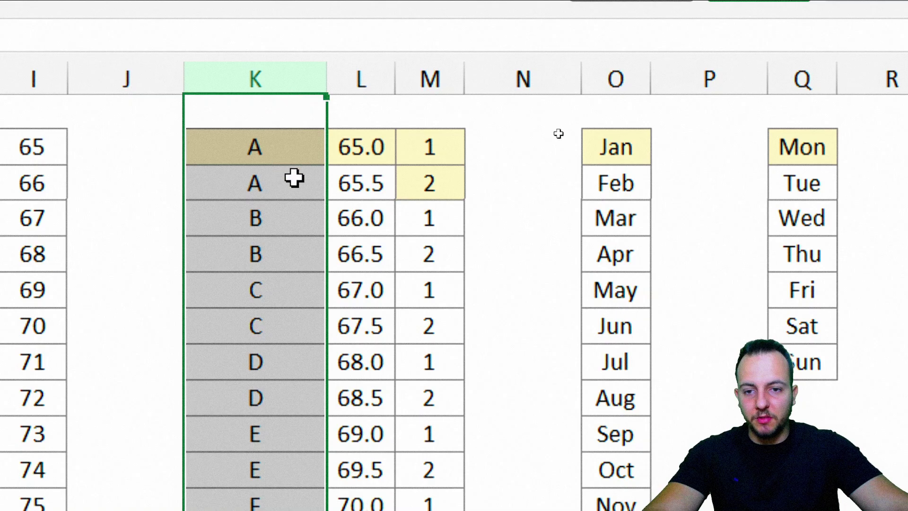
# Check the letter cells to confirm they repeat in pairs: A, A, B, B
pyautogui.click(298, 149)
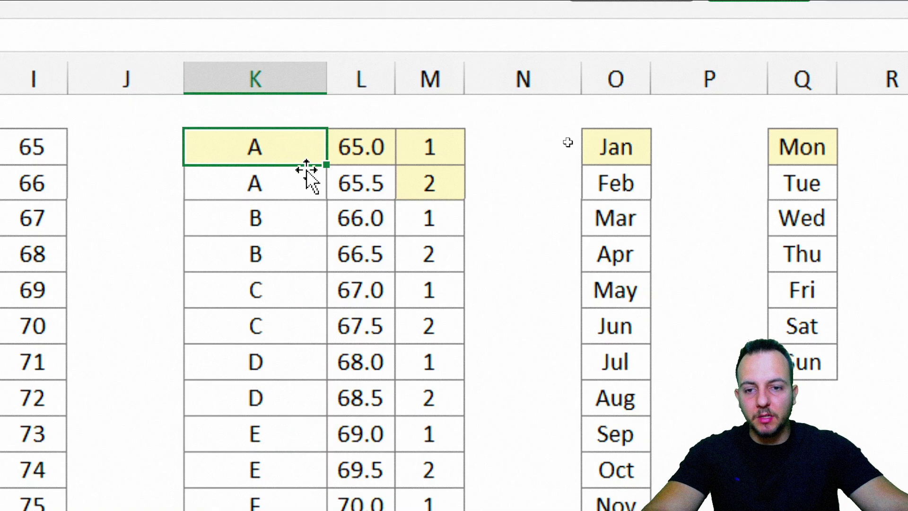
pyautogui.click(278, 184)
pyautogui.click(289, 222)
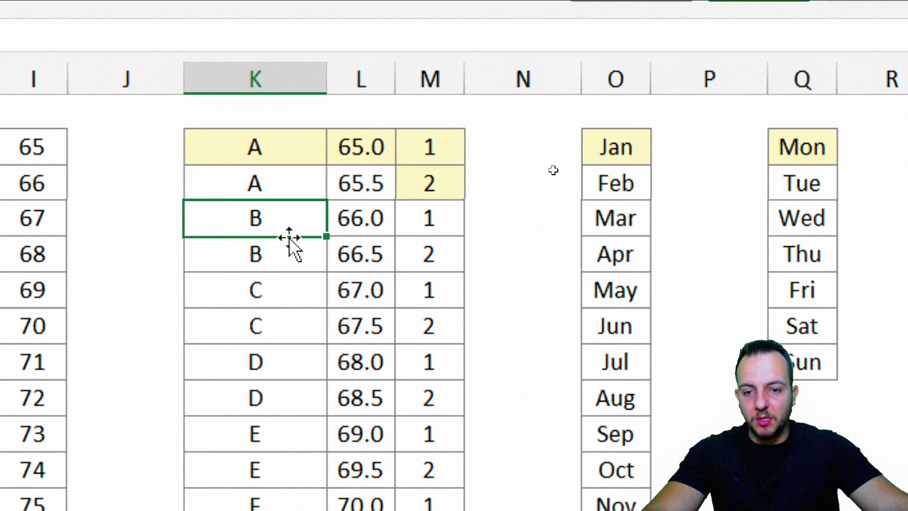
pyautogui.click(269, 256)
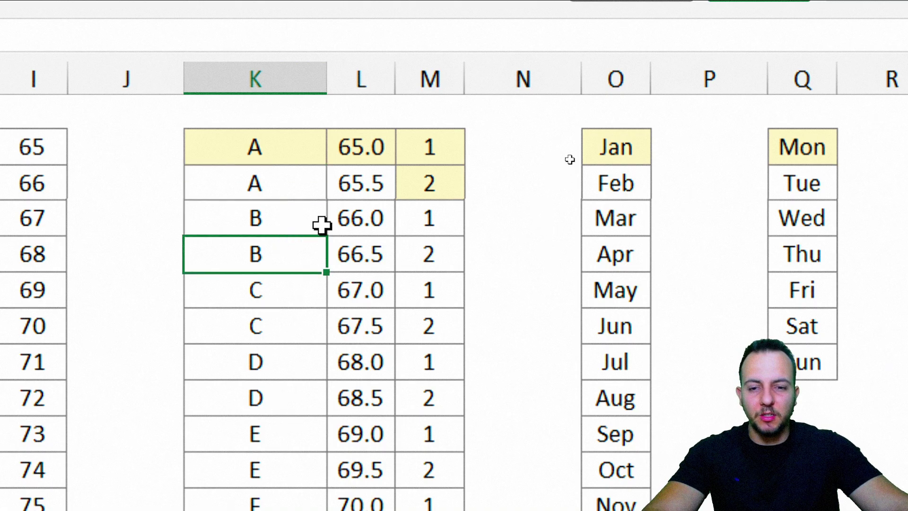
pyautogui.click(302, 152)
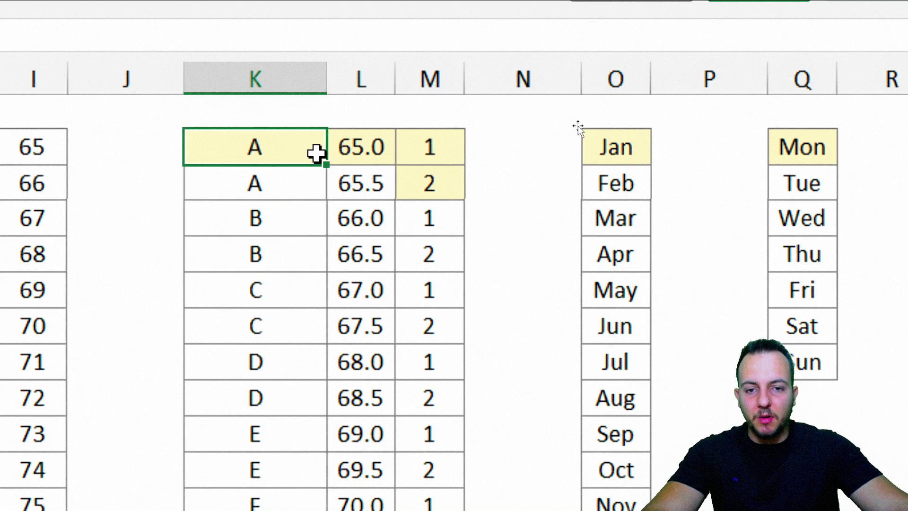
pyautogui.click(430, 78)
pyautogui.click(232, 150)
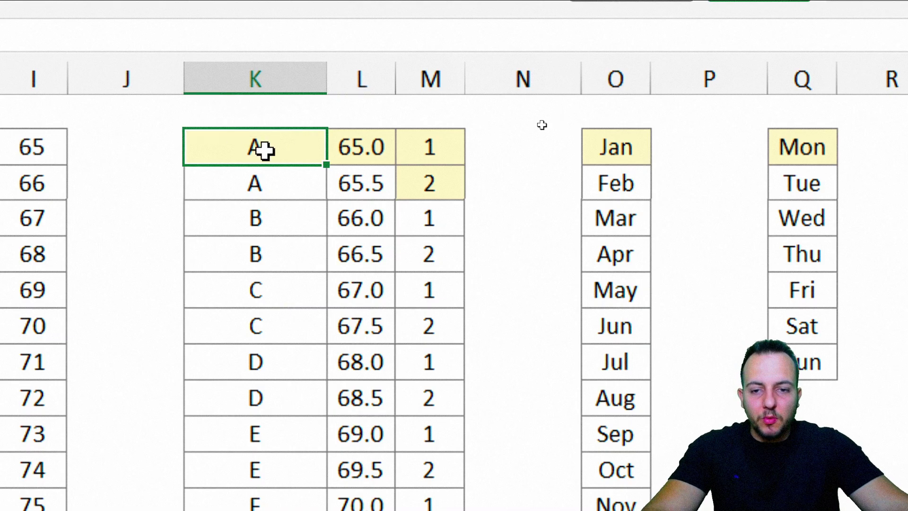
# Edit the first letter formula to =CHAR(L2)&"-"&M2 so it shows A-1
pyautogui.doubleClick(290, 148)
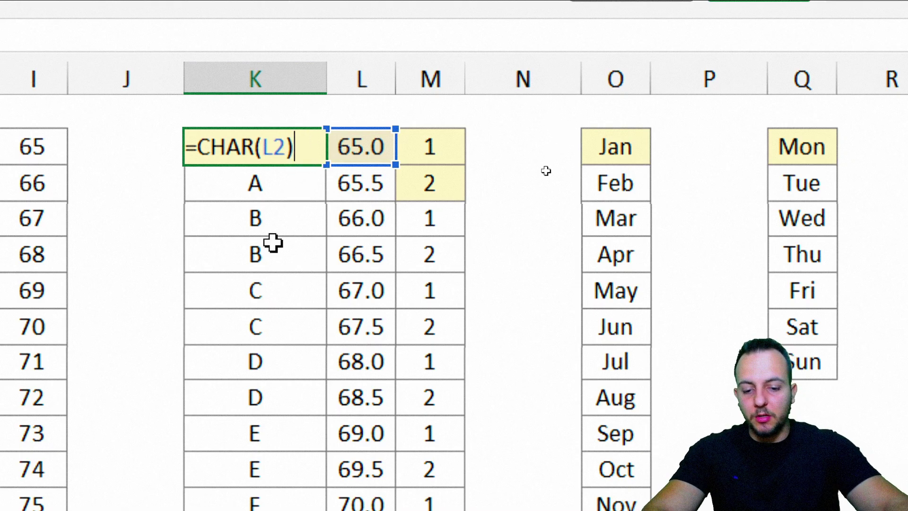
pyautogui.click(428, 151)
pyautogui.press('Return')
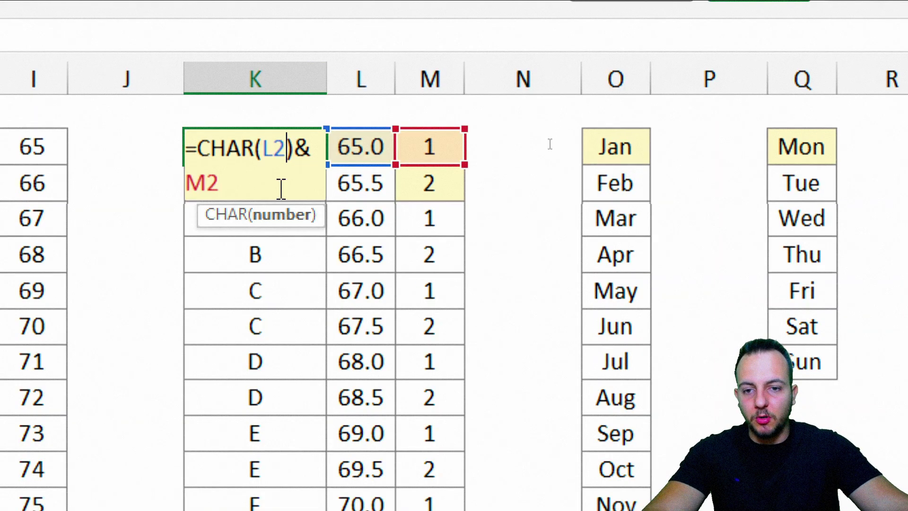
pyautogui.click(299, 149)
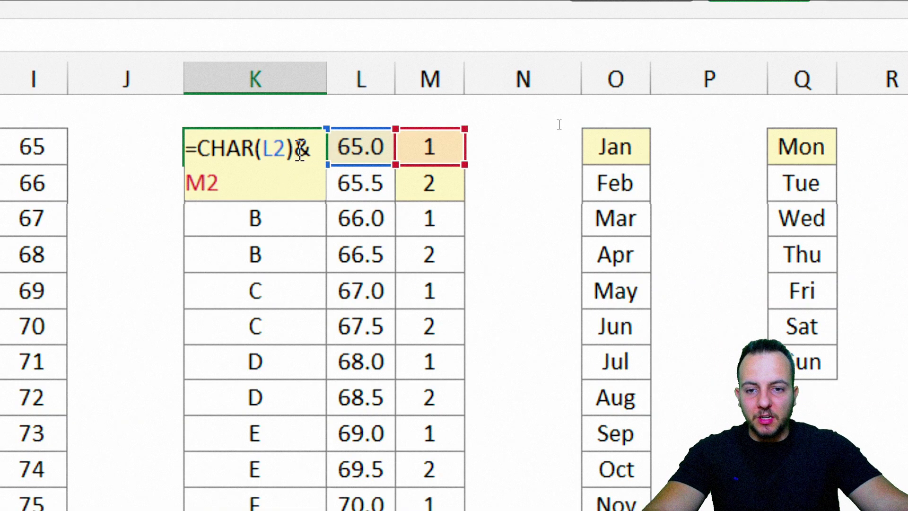
pyautogui.write('&')
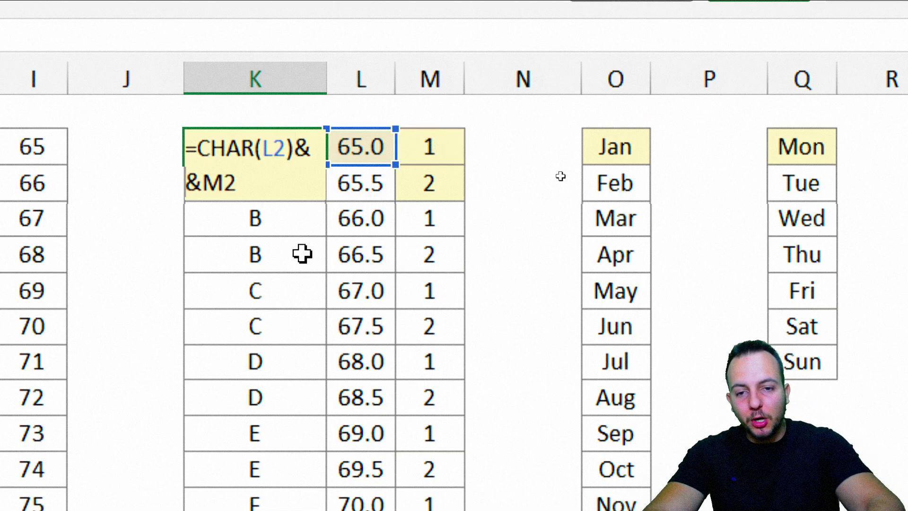
pyautogui.write('"')
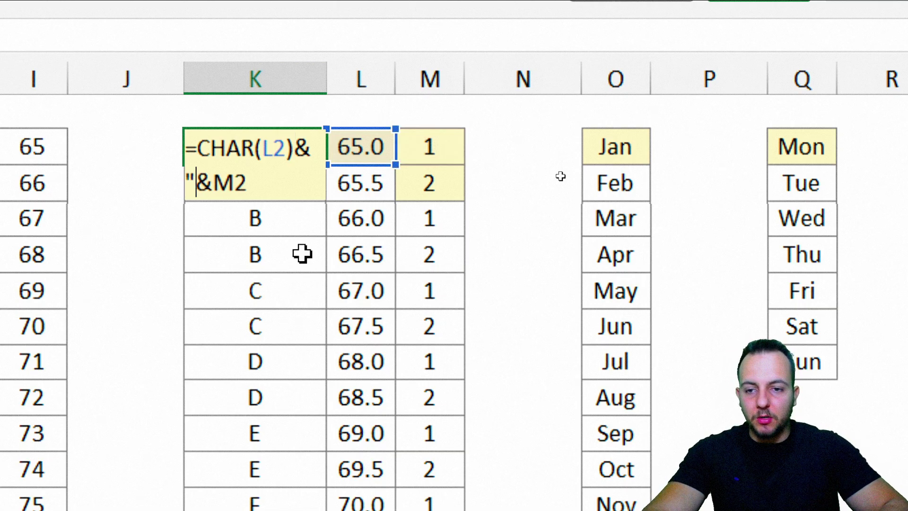
pyautogui.write('-')
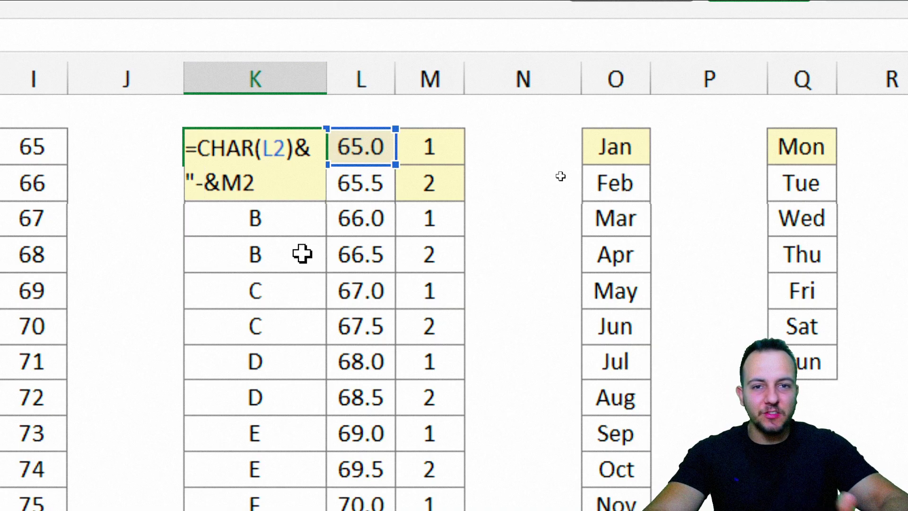
pyautogui.write('"')
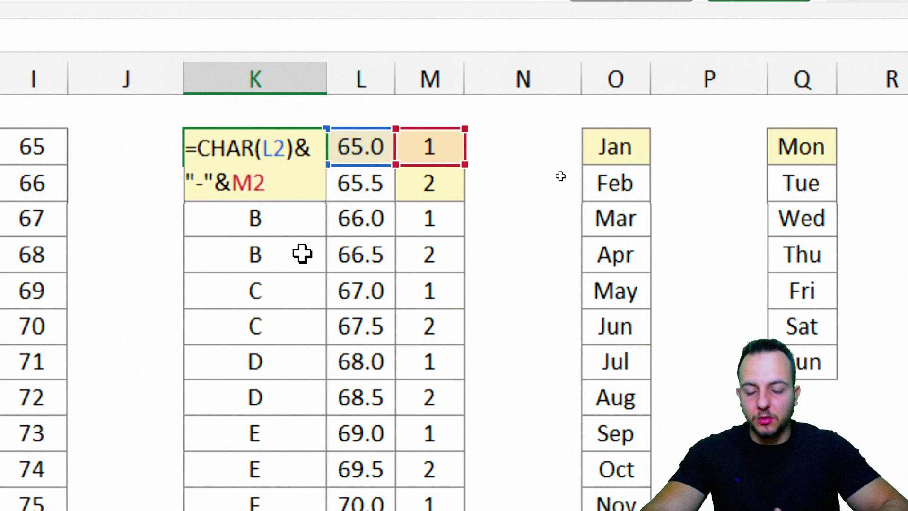
pyautogui.press('Return')
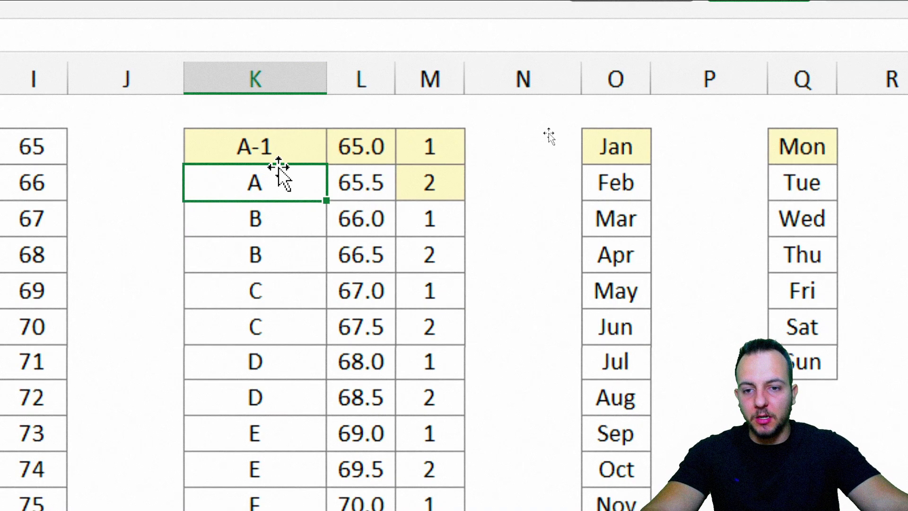
# Make the second formula =CHAR(L3)&"-"&M3 (A-2) and fill the codes down the list
pyautogui.doubleClick(297, 188)
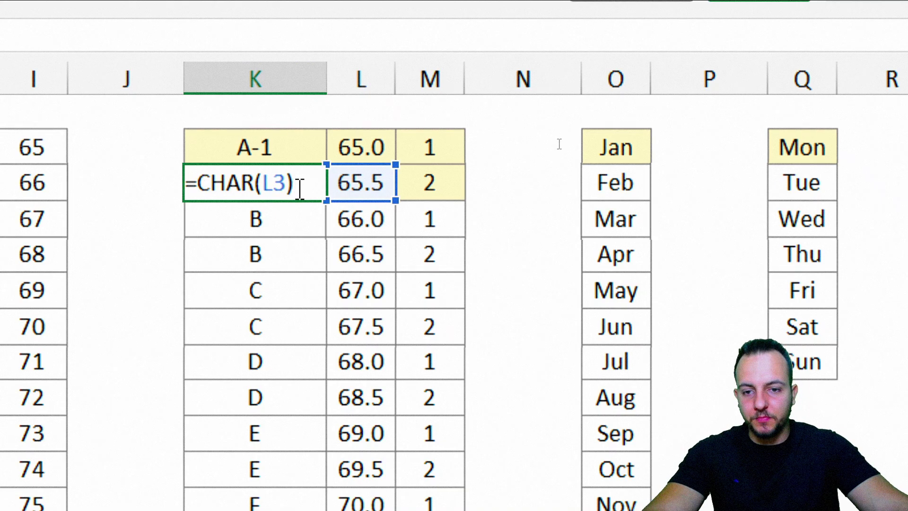
pyautogui.write('&')
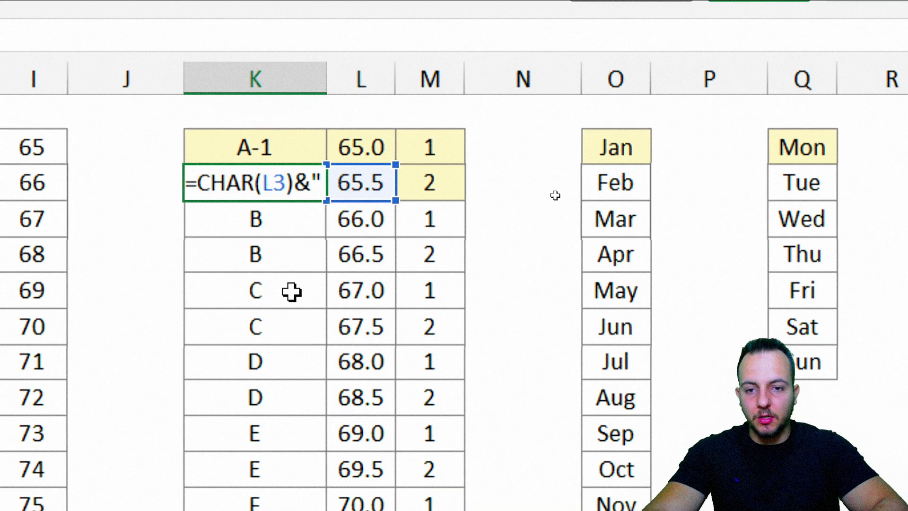
pyautogui.write('"-')
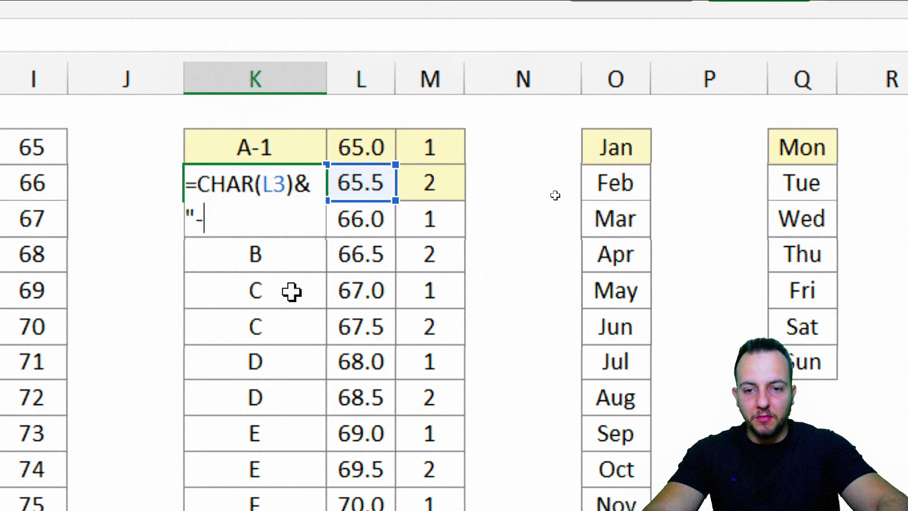
pyautogui.write('"&')
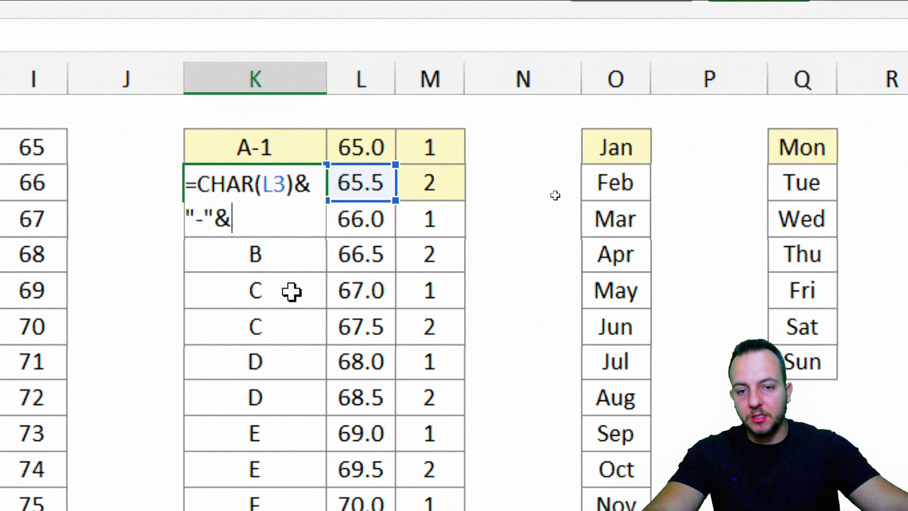
pyautogui.click(440, 181)
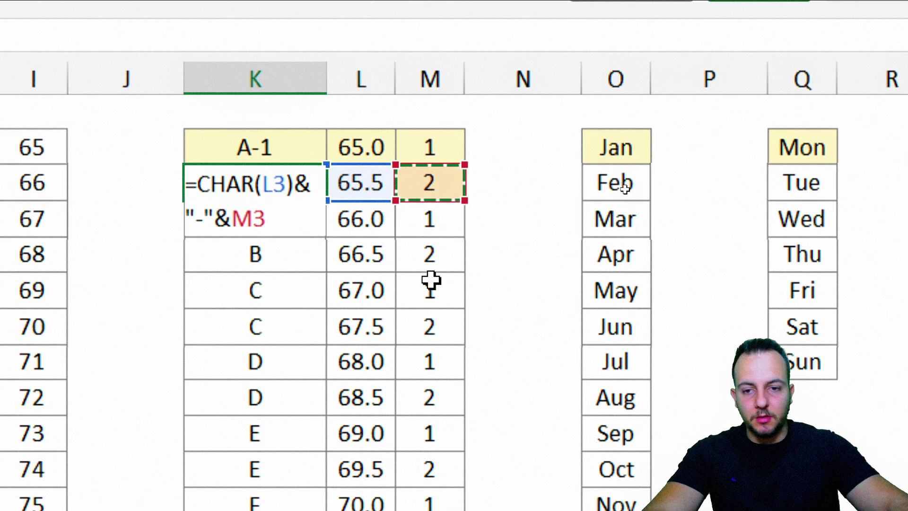
pyautogui.press('Return')
pyautogui.click(310, 193)
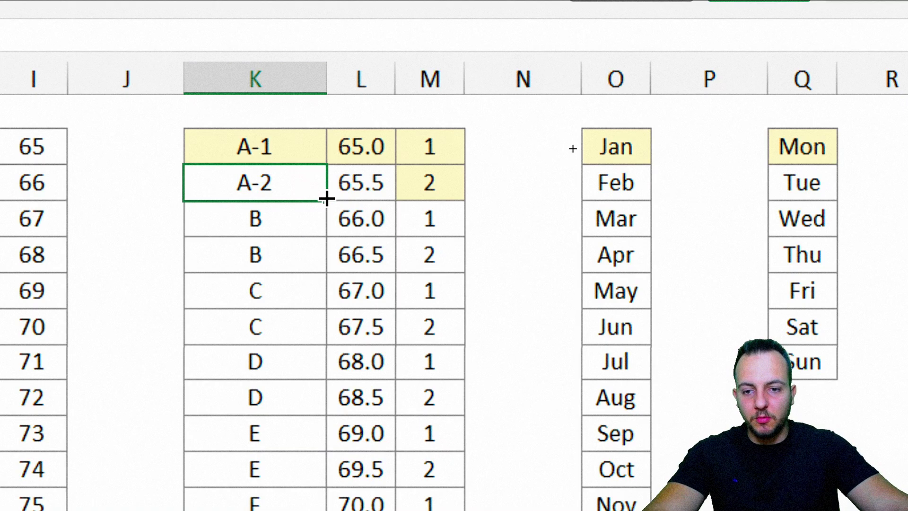
pyautogui.doubleClick(326, 199)
pyautogui.click(292, 143)
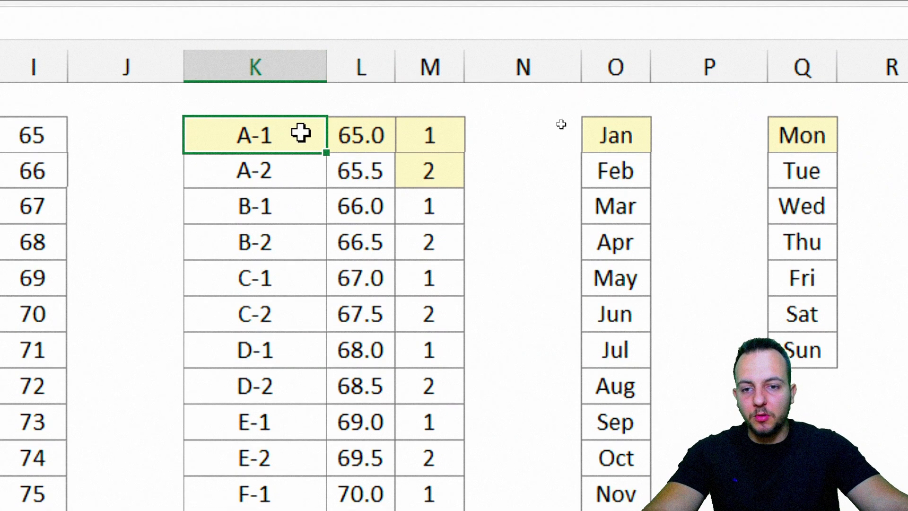
pyautogui.moveTo(300, 131); pyautogui.dragTo(302, 161)
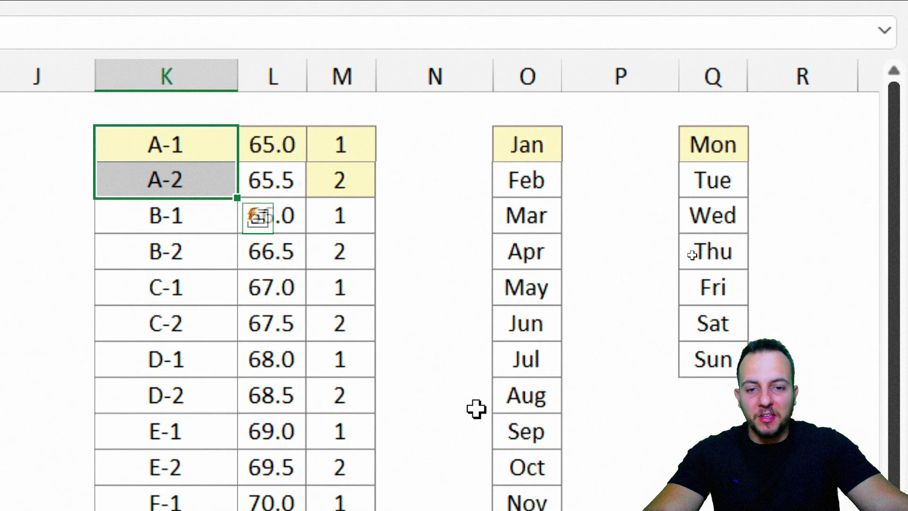
# Clear the existing month entries from column O
pyautogui.hscroll(3, 410, 408)
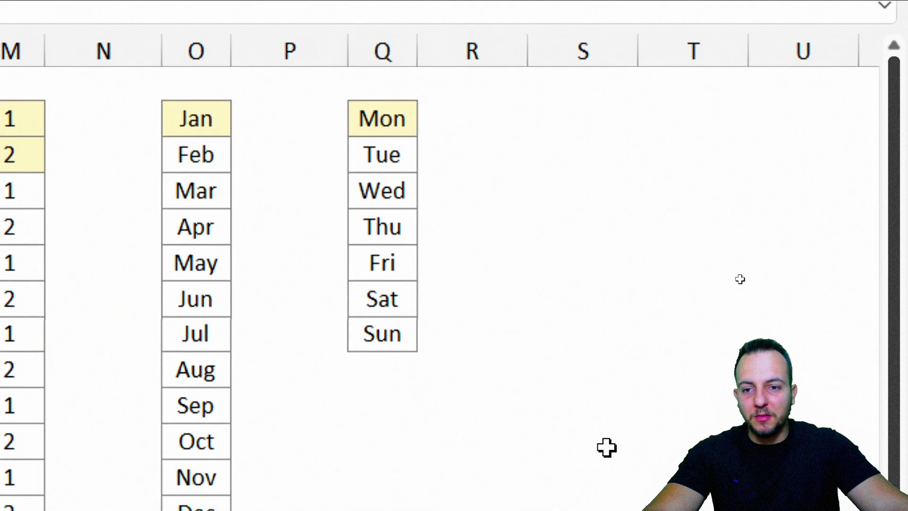
pyautogui.click(185, 133)
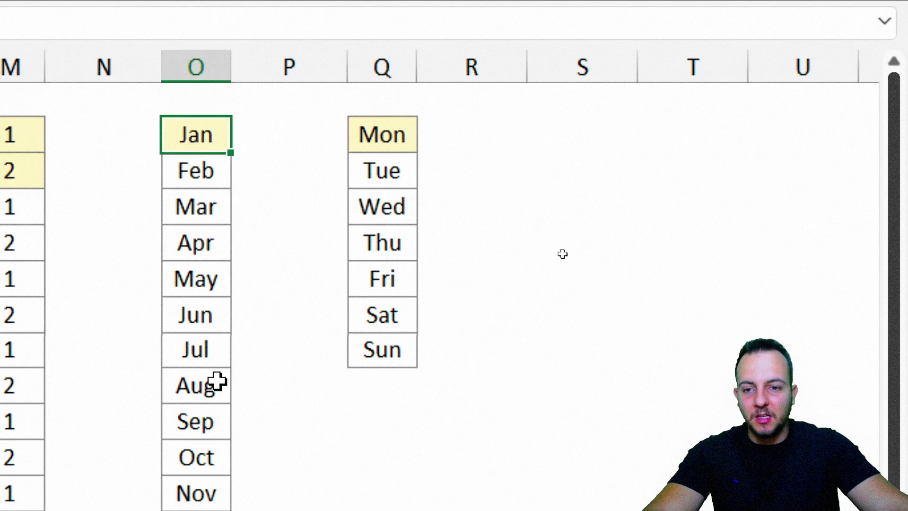
pyautogui.keyDown('shift'); pyautogui.click(203, 447); pyautogui.keyUp('shift')
pyautogui.press('Delete')
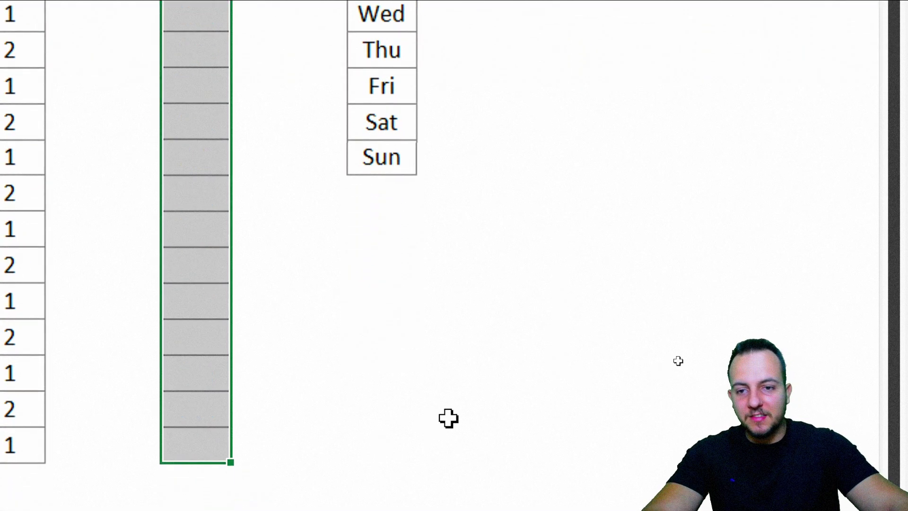
# Enter Jan in the top cell of column O, keeping it unchanged
pyautogui.click(194, 118)
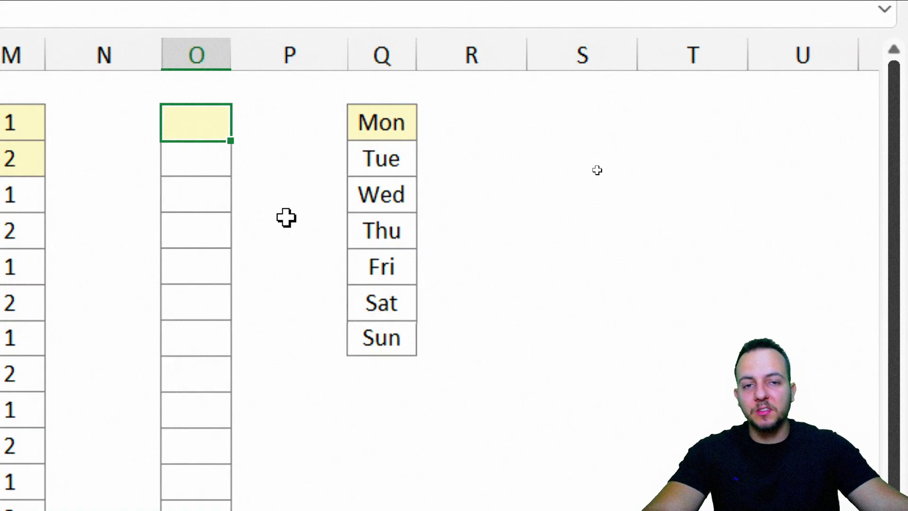
pyautogui.write('Jan')
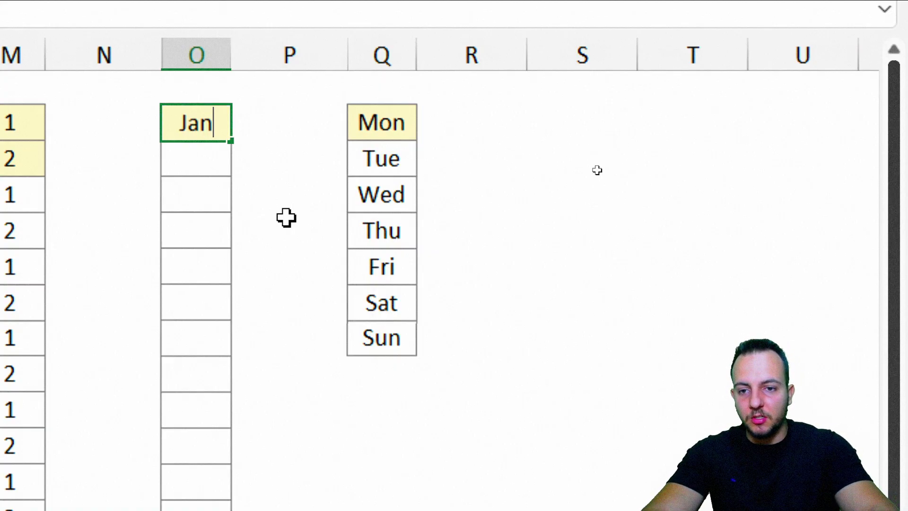
pyautogui.press('Return')
pyautogui.press('Up')
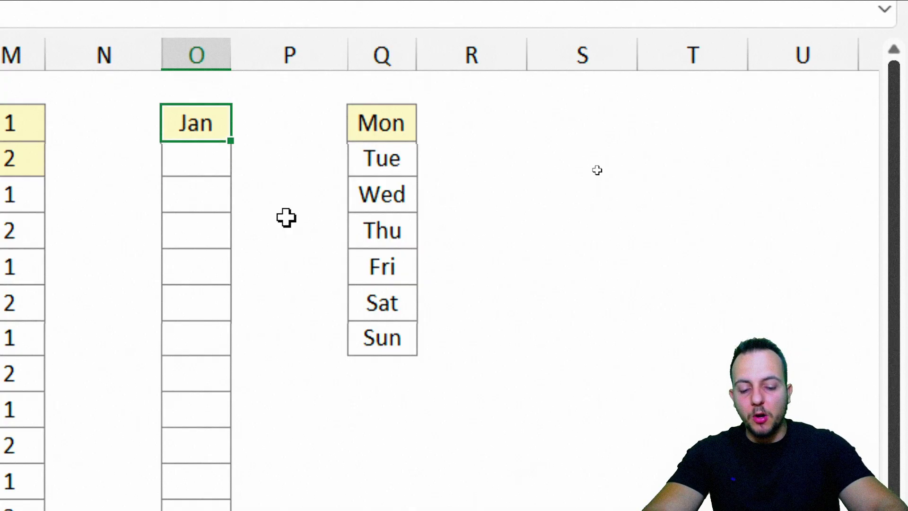
pyautogui.press('F2')
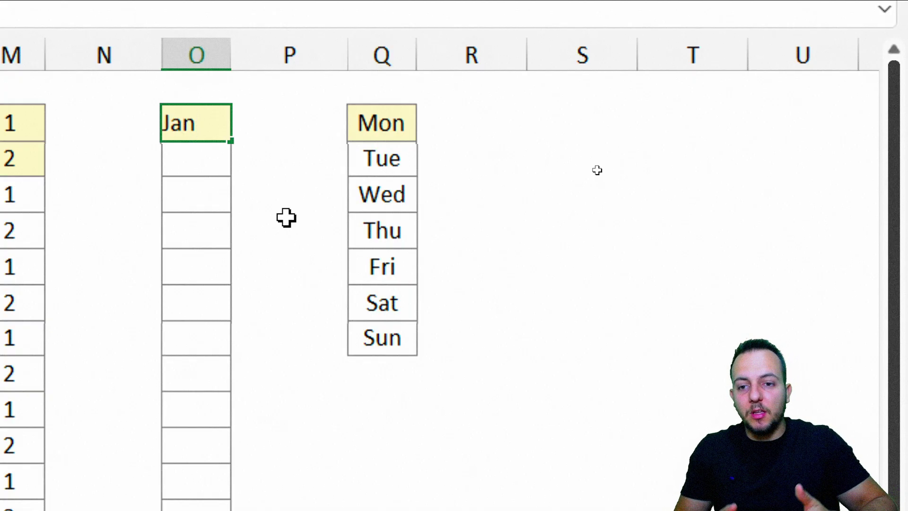
pyautogui.press('BackSpace')
pyautogui.press('BackSpace')
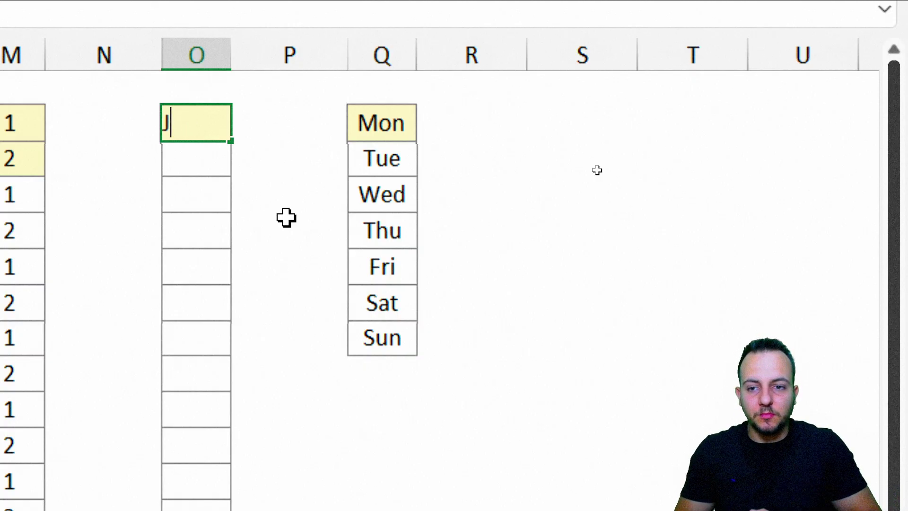
pyautogui.press('Escape')
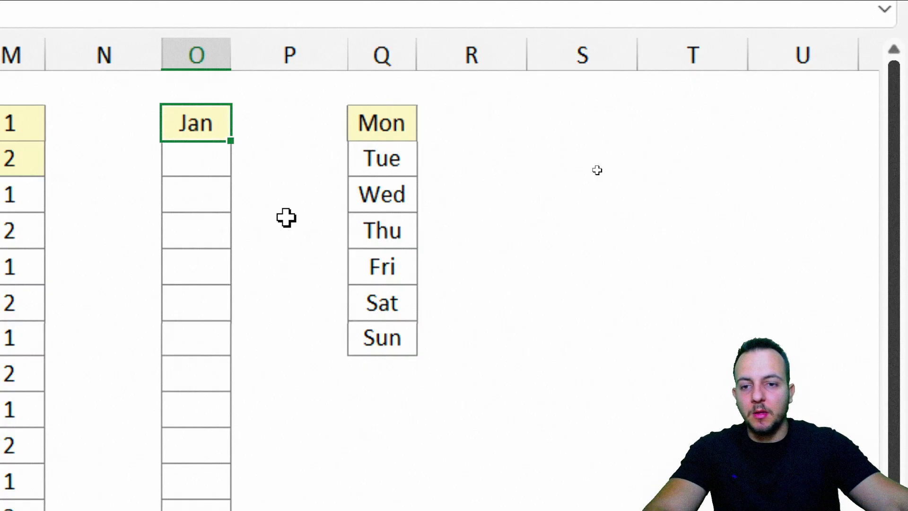
pyautogui.click(205, 153)
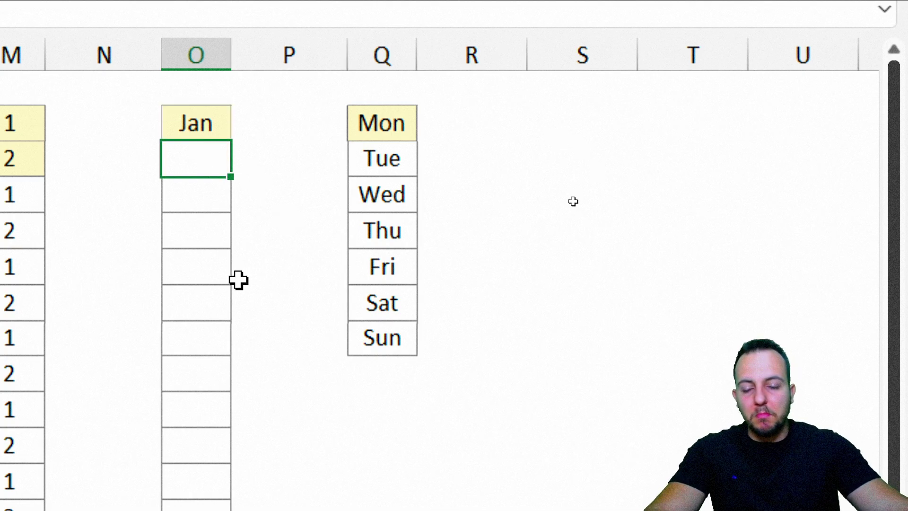
pyautogui.click(213, 116)
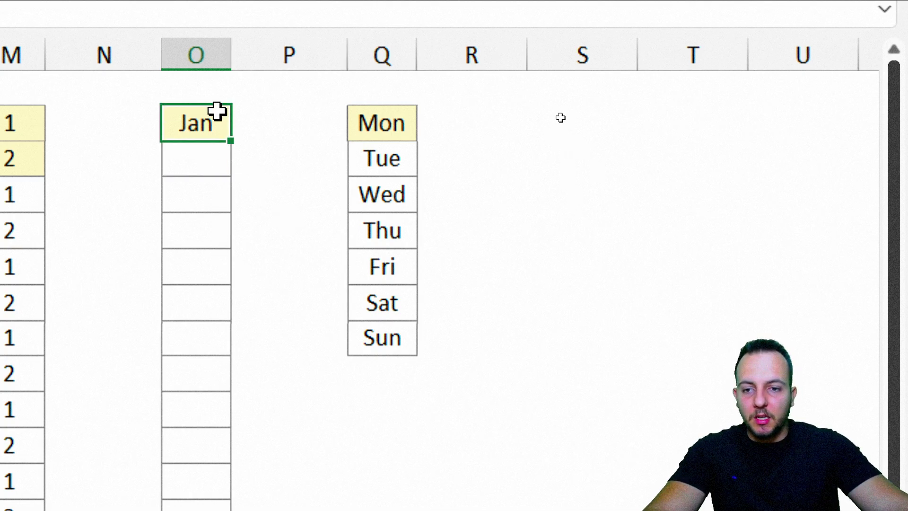
# Fill months Jan through Dec to Mar down column O, removing yellow shading except on Jan
pyautogui.moveTo(228, 140); pyautogui.dragTo(270, 415)
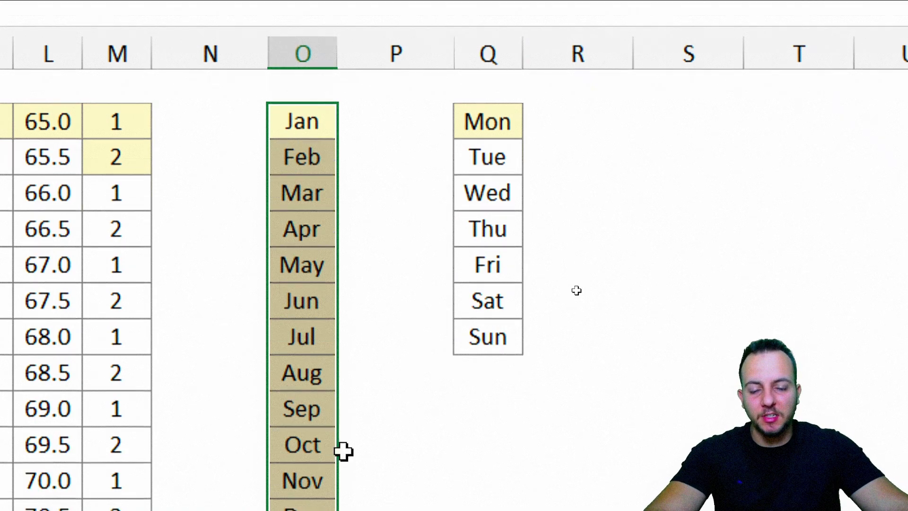
pyautogui.moveTo(291, 150); pyautogui.dragTo(285, 446)
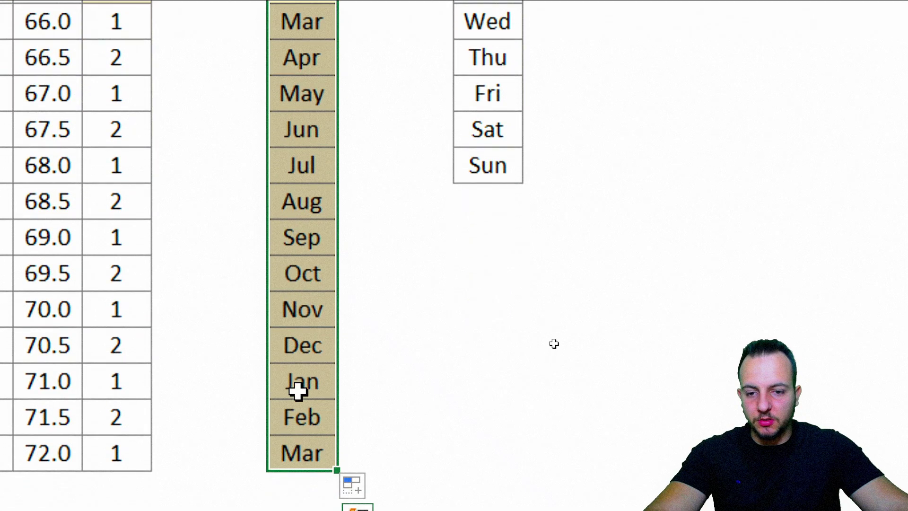
pyautogui.rightClick(299, 382)
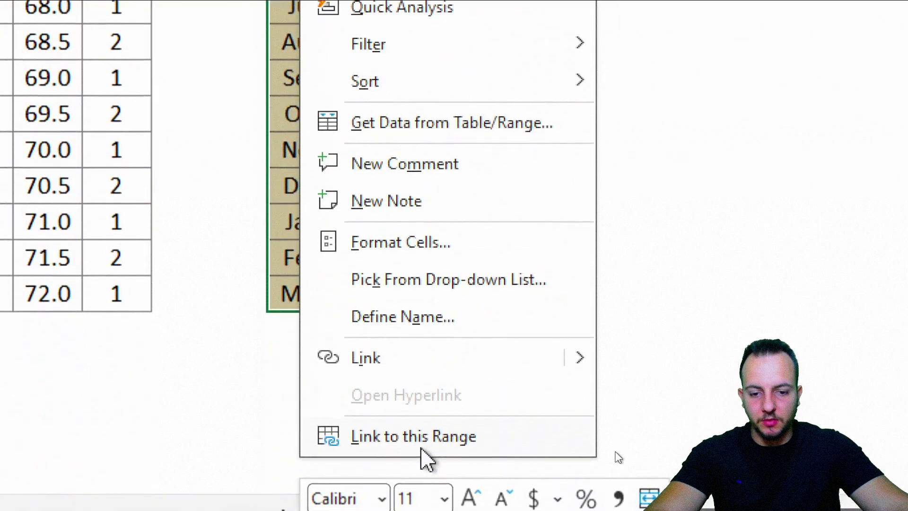
pyautogui.click(441, 475)
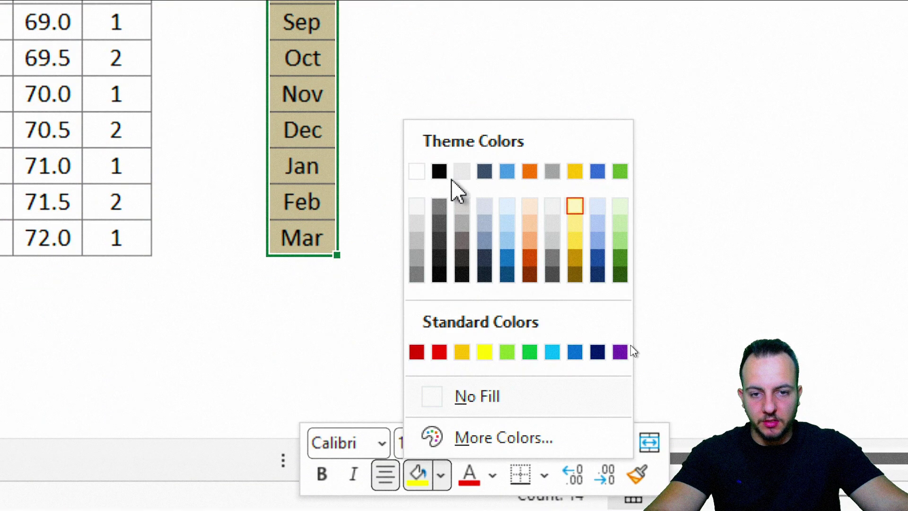
pyautogui.click(456, 411)
pyautogui.click(429, 208)
pyautogui.click(318, 173)
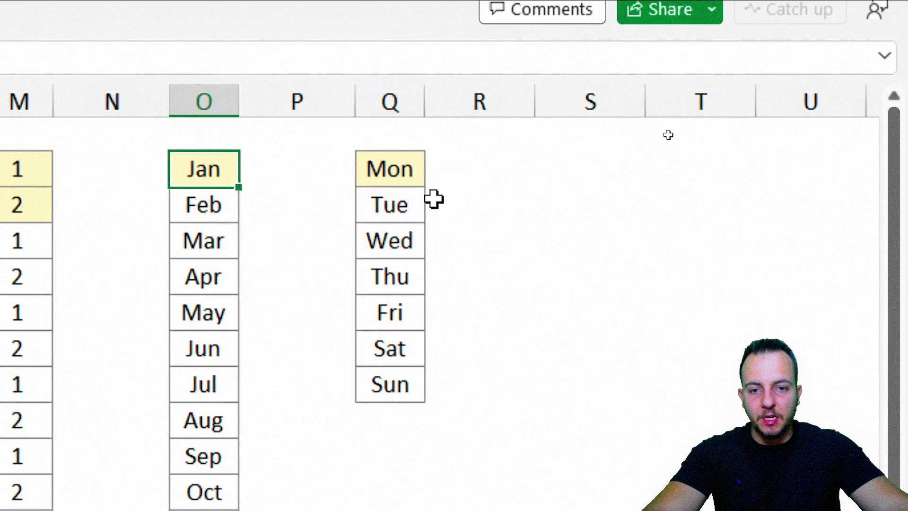
pyautogui.click(415, 172)
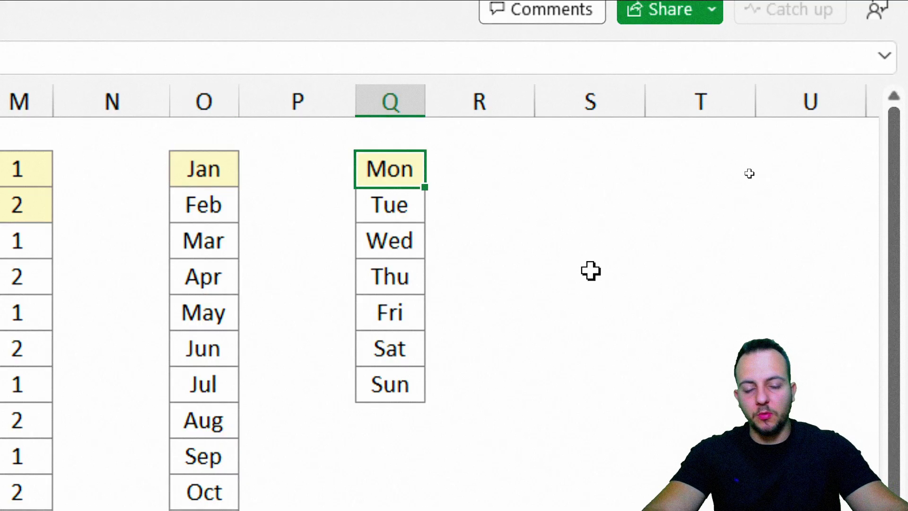
pyautogui.hotkey('shift', 'space')
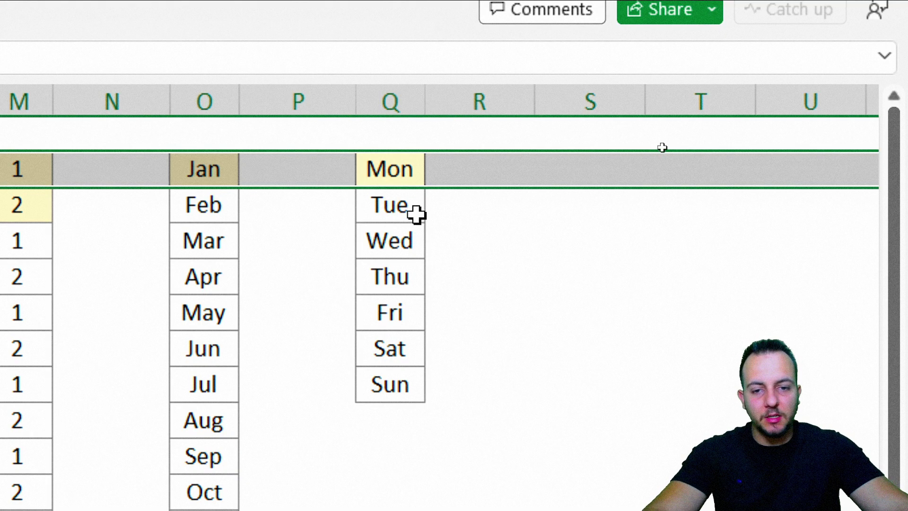
pyautogui.click(403, 385)
pyautogui.hotkey('shift', 'space')
pyautogui.click(415, 350)
pyautogui.hotkey('shift', 'space')
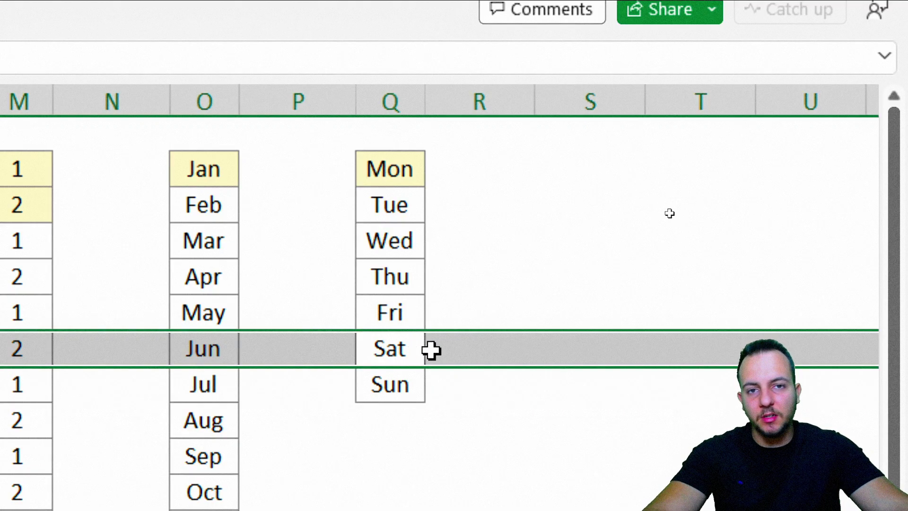
pyautogui.click(401, 171)
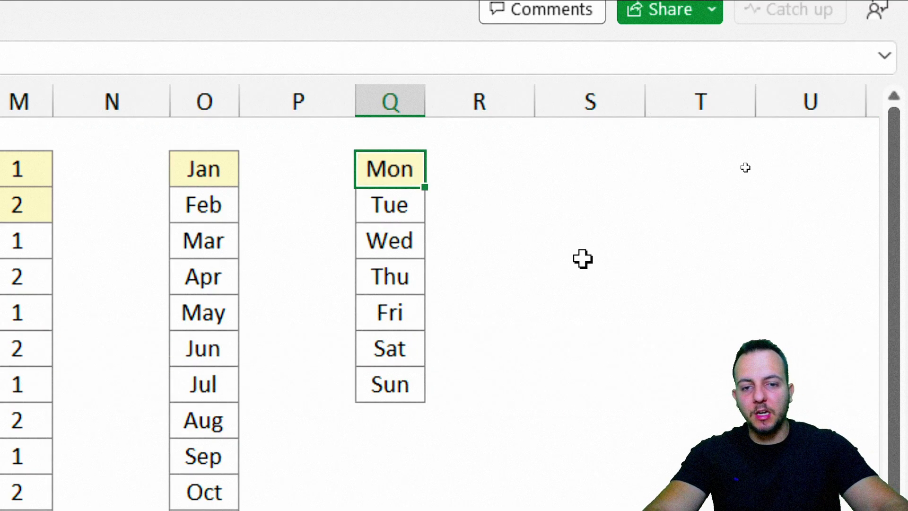
pyautogui.write('M')
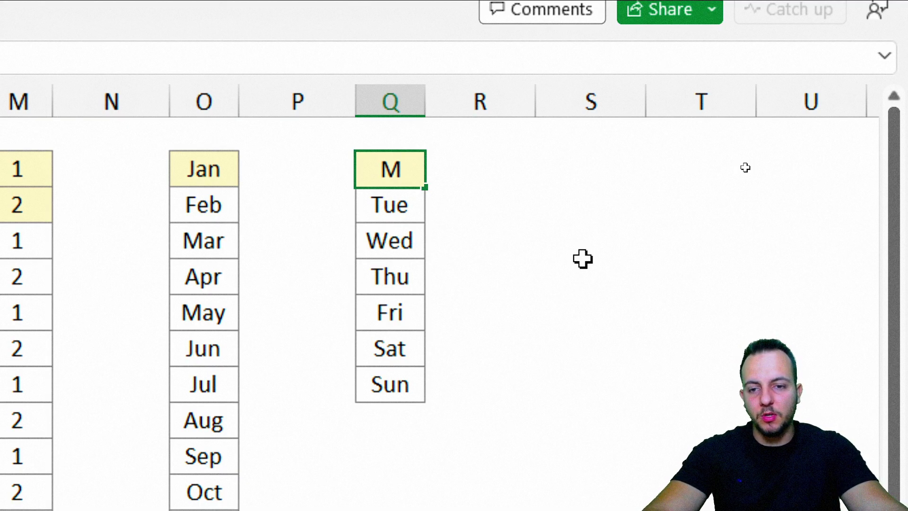
pyautogui.press('Escape')
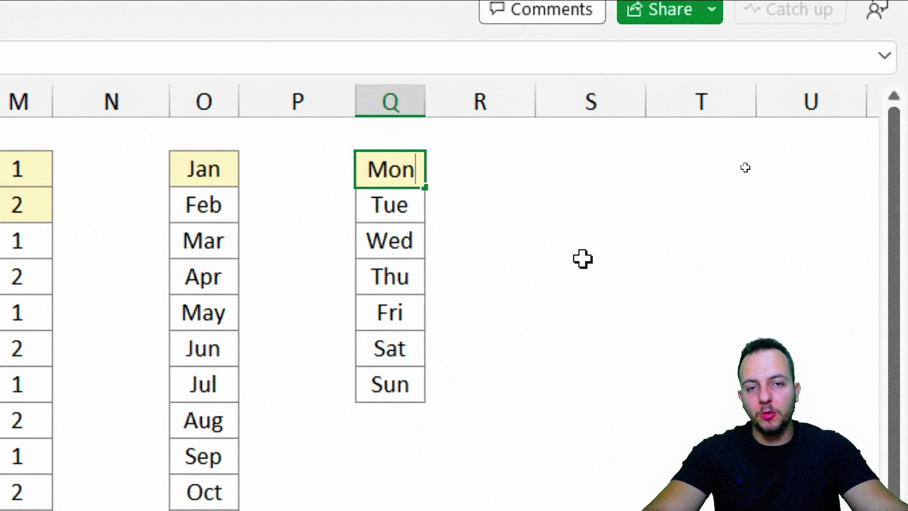
pyautogui.press('F2')
pyautogui.write('day')
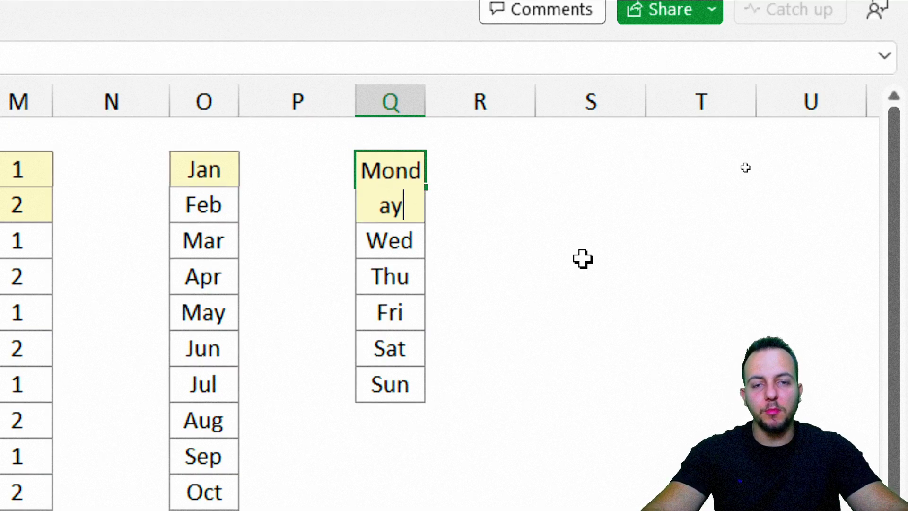
pyautogui.press('Escape')
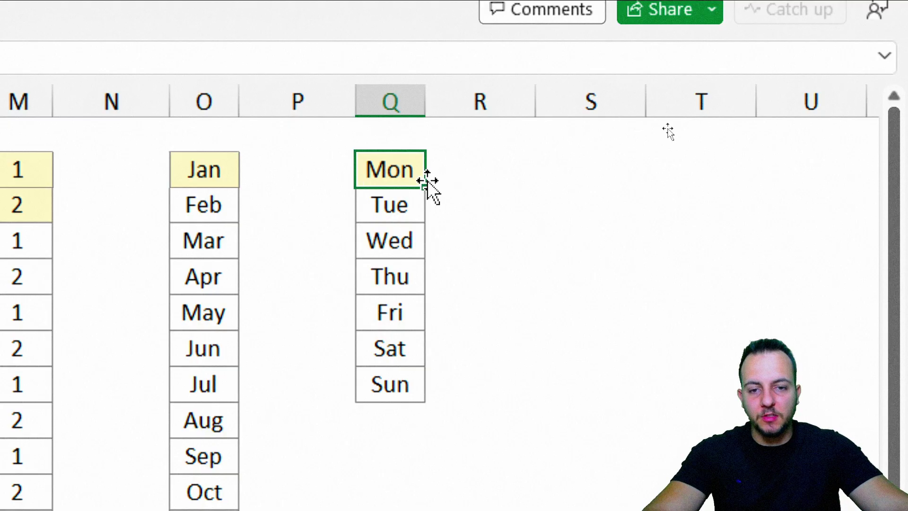
pyautogui.moveTo(426, 193); pyautogui.dragTo(393, 416)
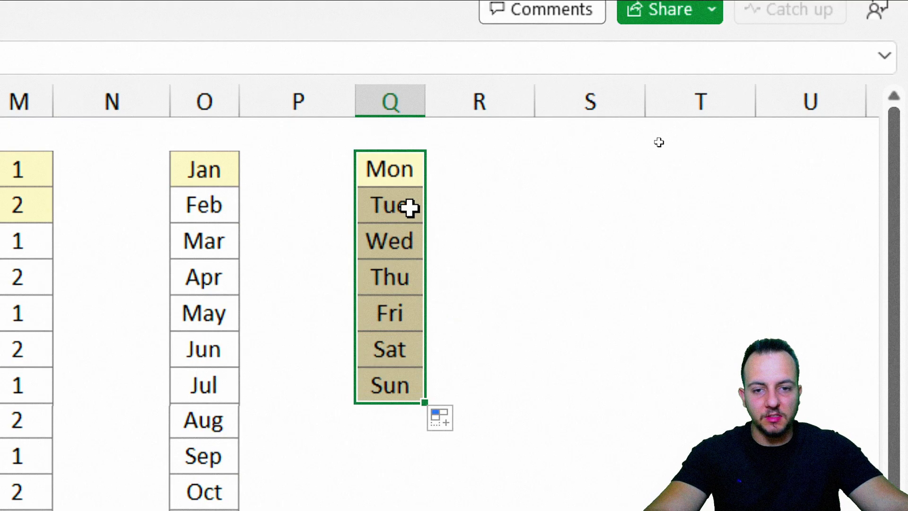
pyautogui.moveTo(410, 206); pyautogui.dragTo(392, 378)
pyautogui.click(405, 173)
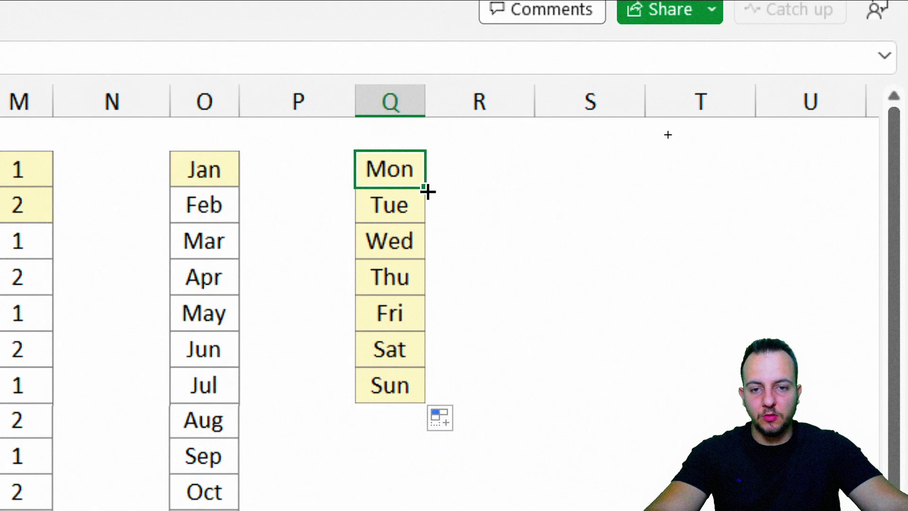
pyautogui.moveTo(428, 192); pyautogui.dragTo(416, 417)
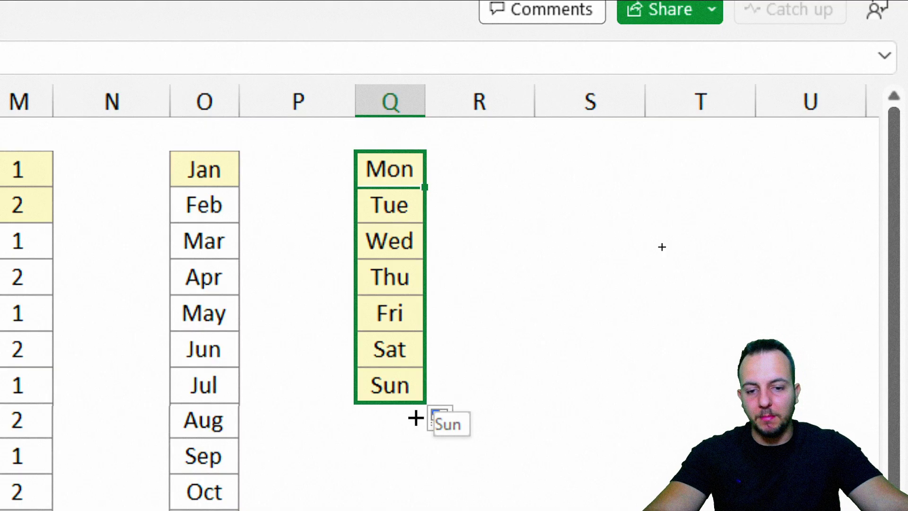
pyautogui.moveTo(416, 417); pyautogui.dragTo(415, 268)
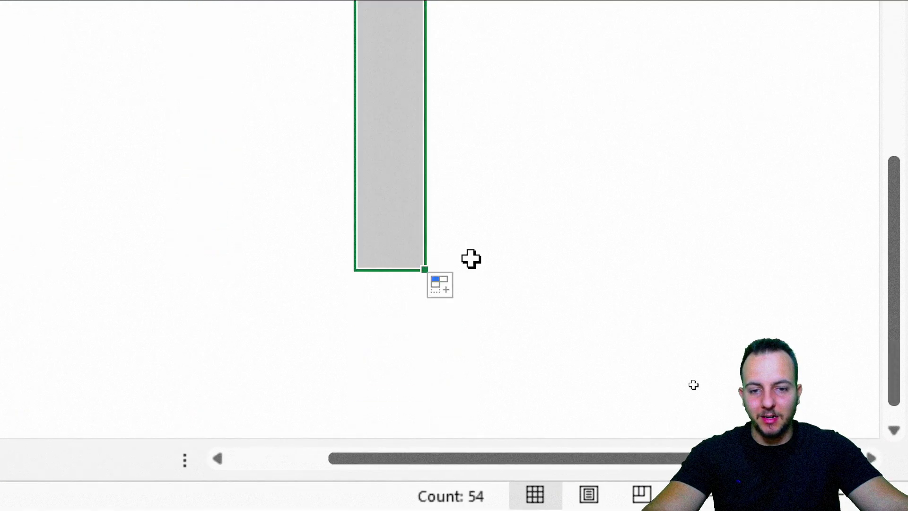
pyautogui.scroll(5, 710, 384)
pyautogui.scroll(8, 454, 284)
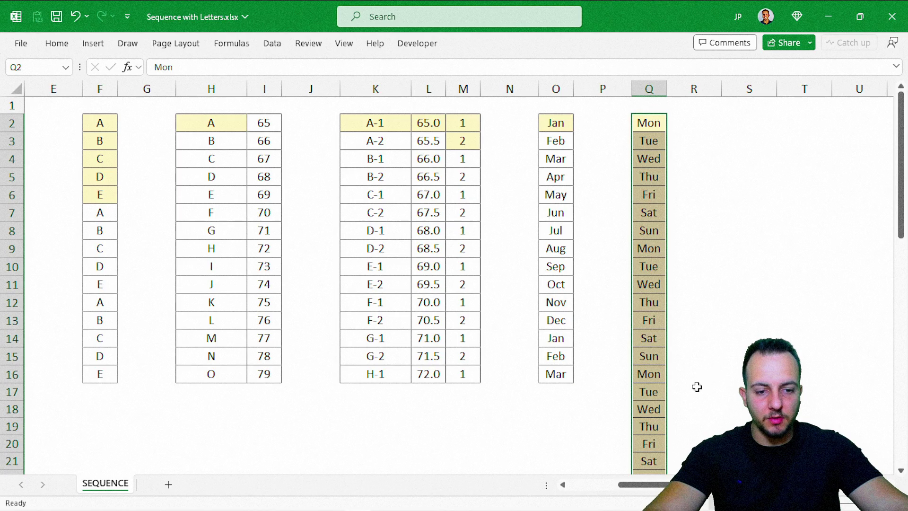
pyautogui.hotkey('ctrl', 'z')
pyautogui.moveTo(661, 140); pyautogui.dragTo(655, 230)
pyautogui.rightClick(654, 230)
pyautogui.click(713, 34)
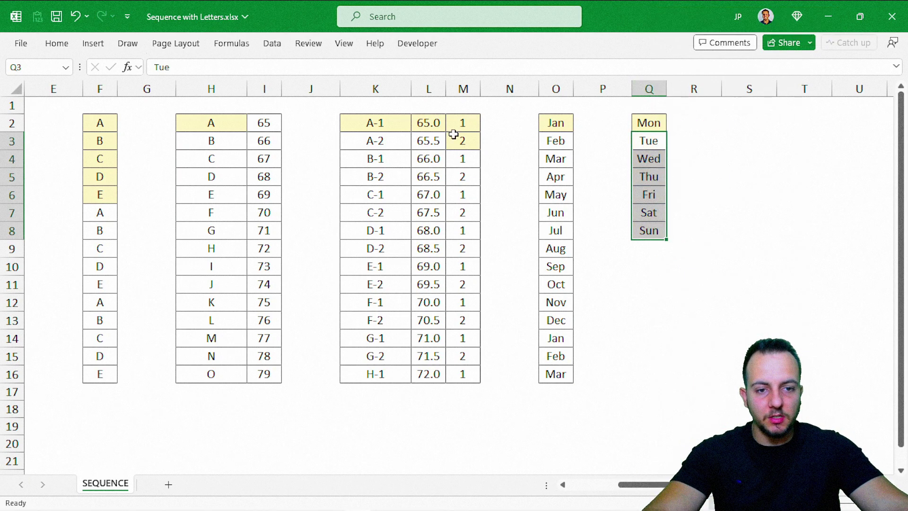
pyautogui.click(96, 125)
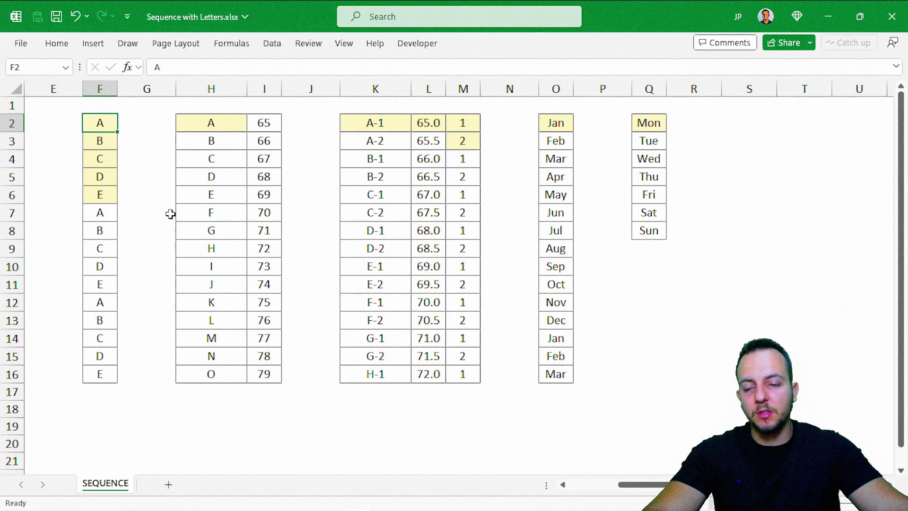